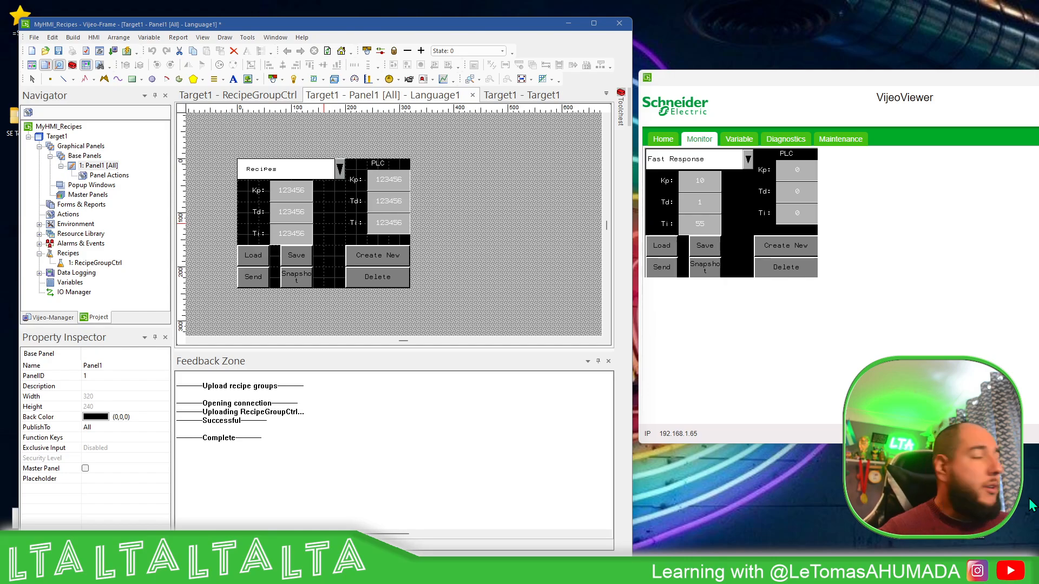
Narrow the Create New and Delete buttons from their left edges to match the width of the PLC value fields
click(451, 200)
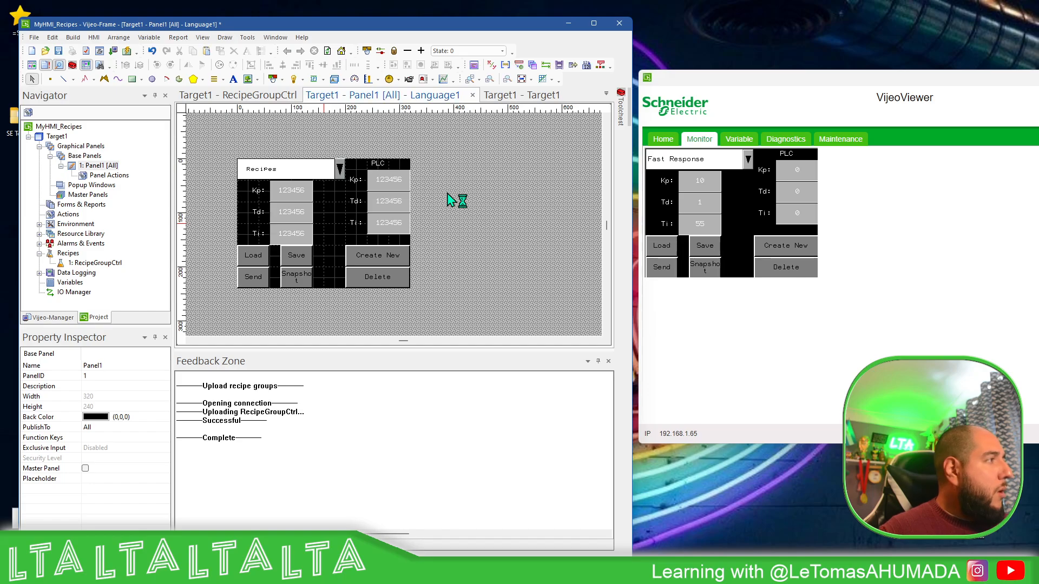
click(368, 260)
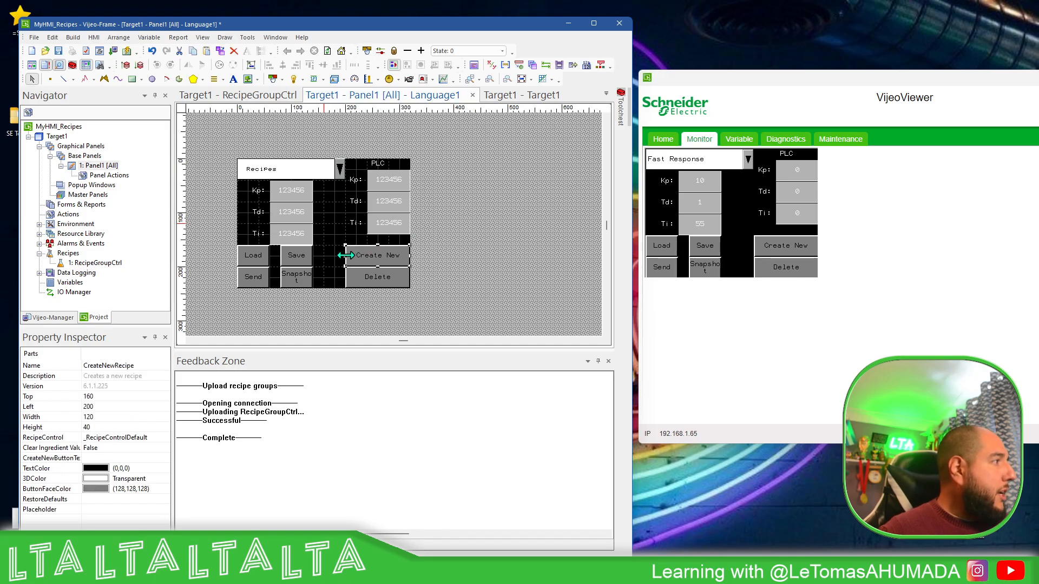
drag(345, 254, 362, 276)
click(363, 277)
Move the Save button directly beside Load and the Snapshot button directly beside Send
drag(292, 258, 285, 264)
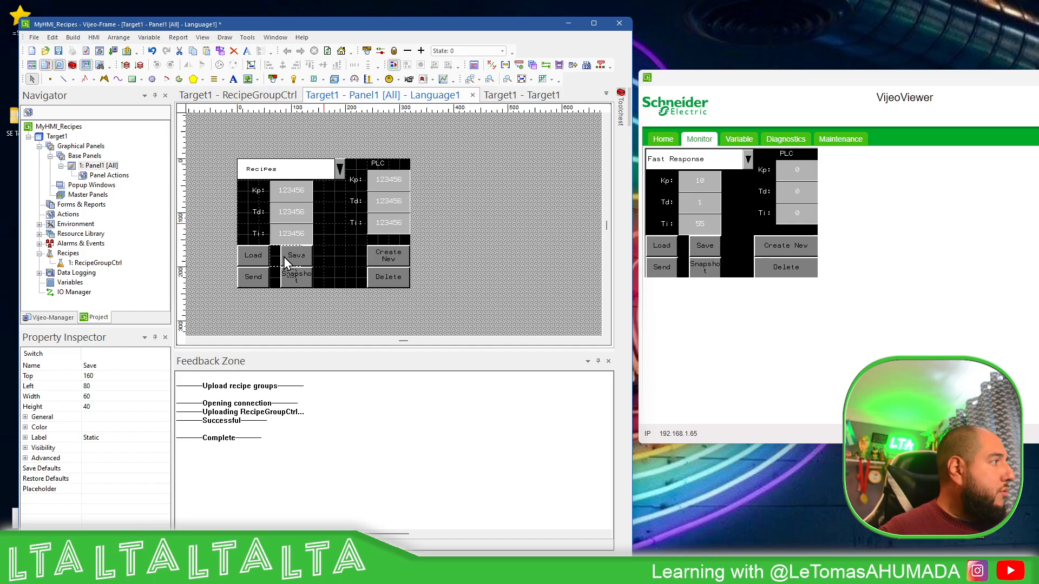
click(297, 277)
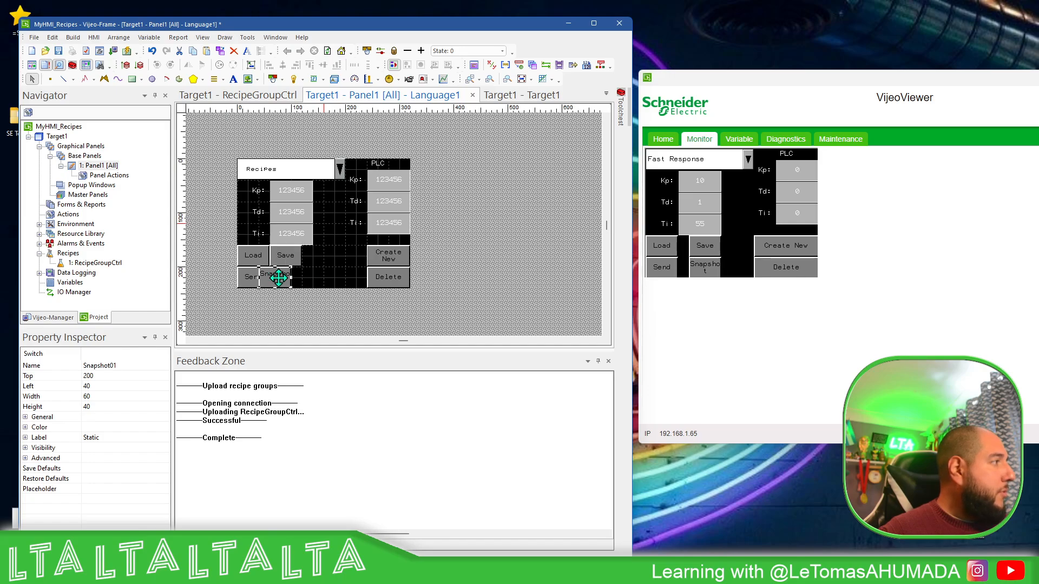
drag(287, 277, 299, 278)
click(330, 256)
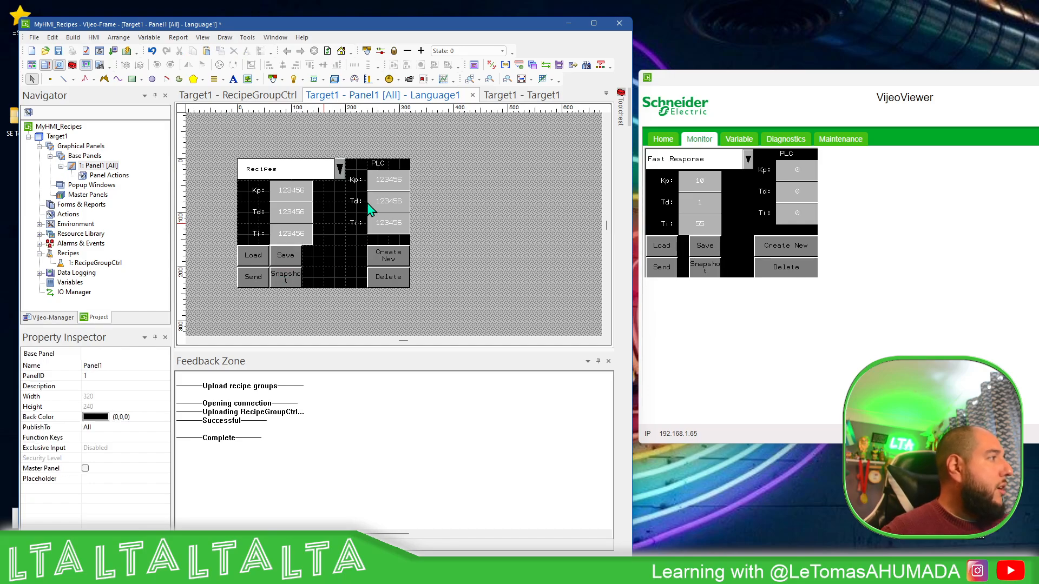
Add a switch in the gap between the Save and Create New buttons with the static label "Download"
click(274, 79)
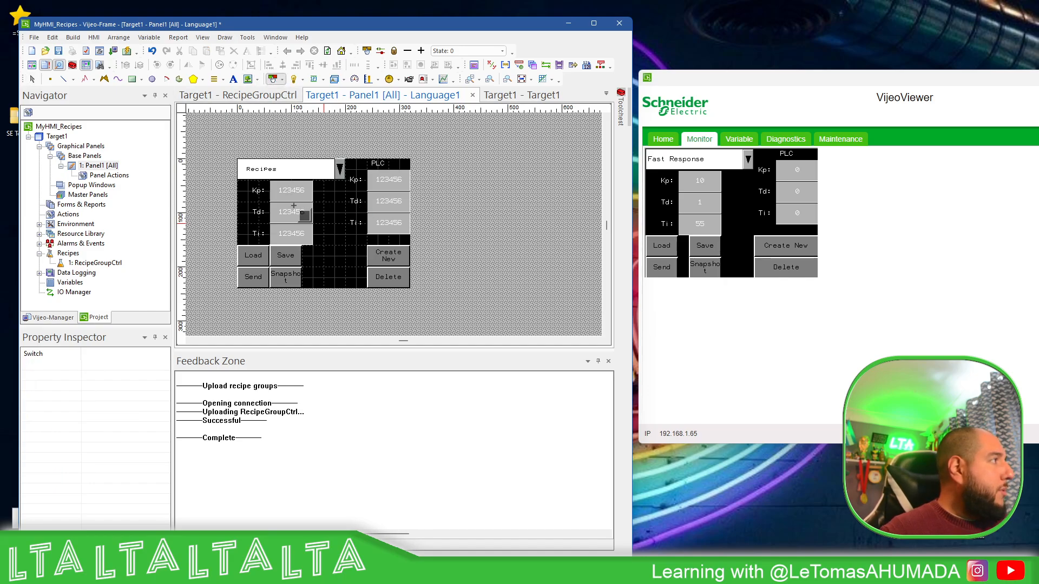
drag(313, 246, 342, 268)
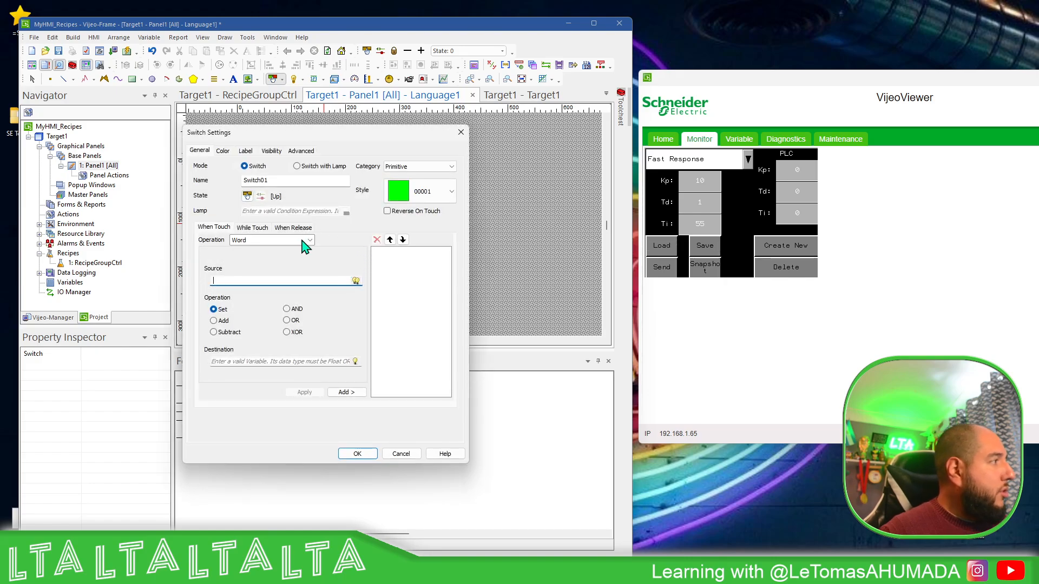
click(246, 151)
click(275, 170)
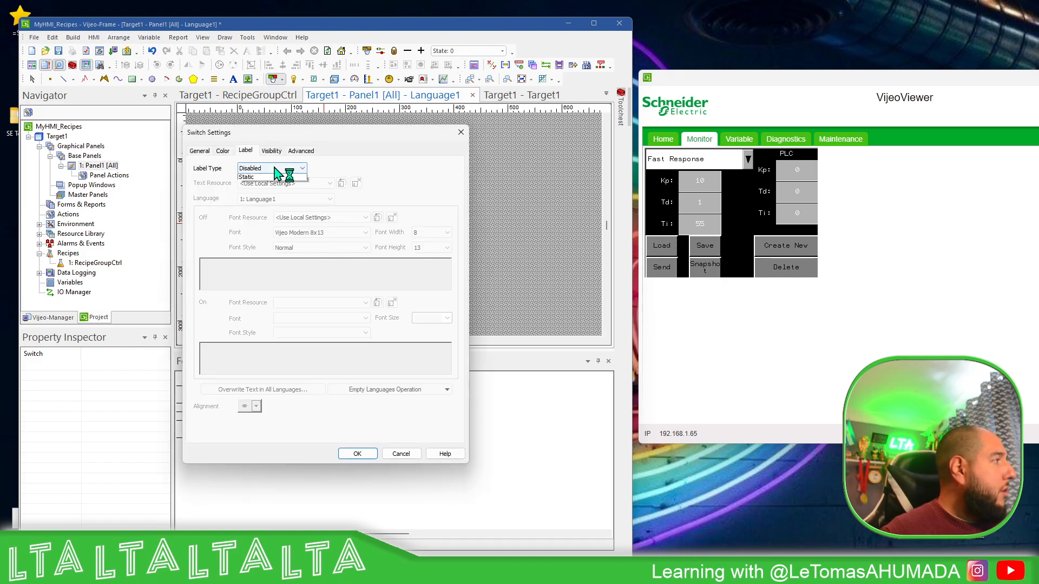
click(271, 177)
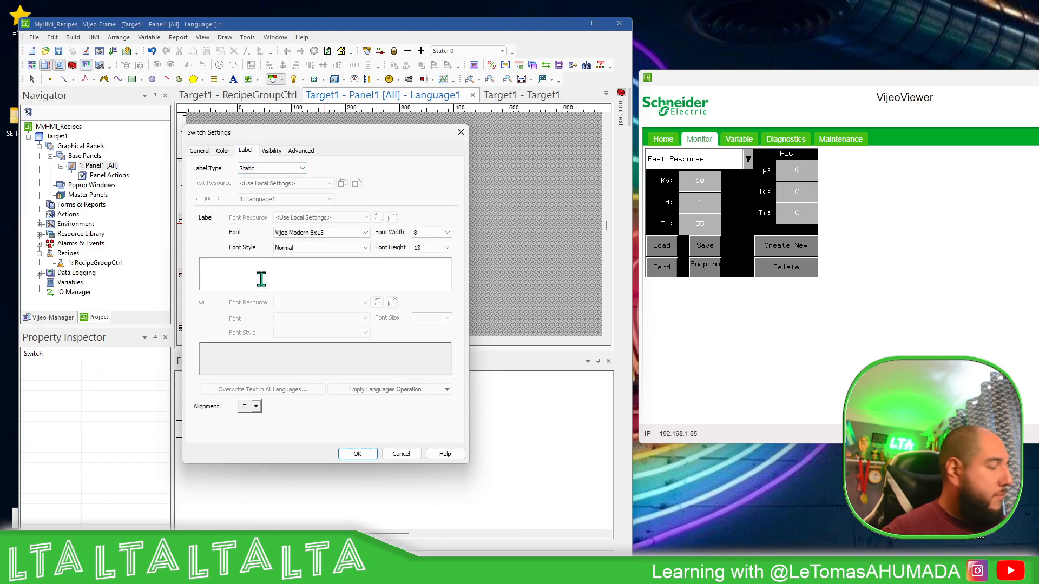
text(Dow)
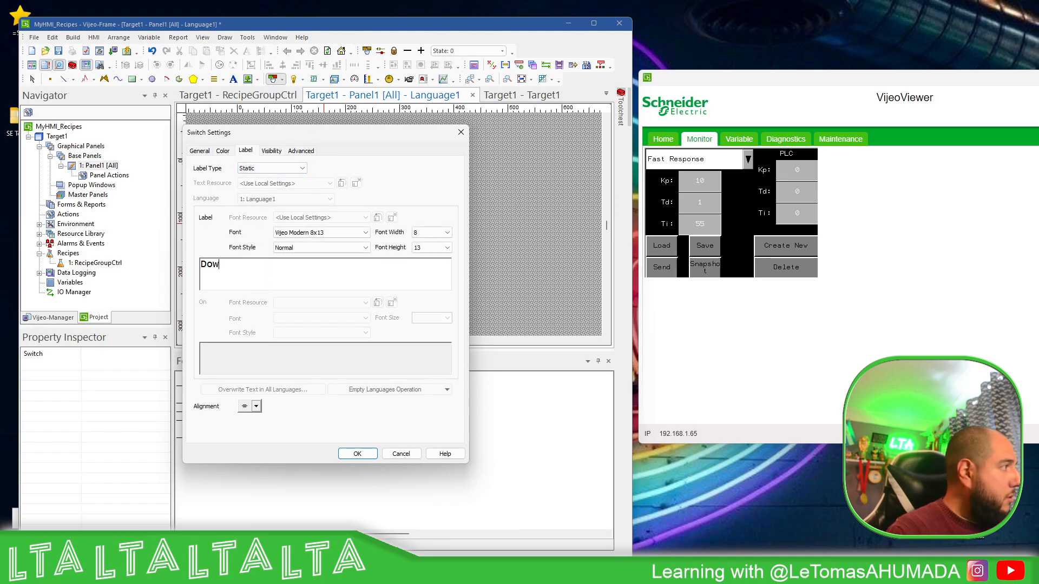
text(nload)
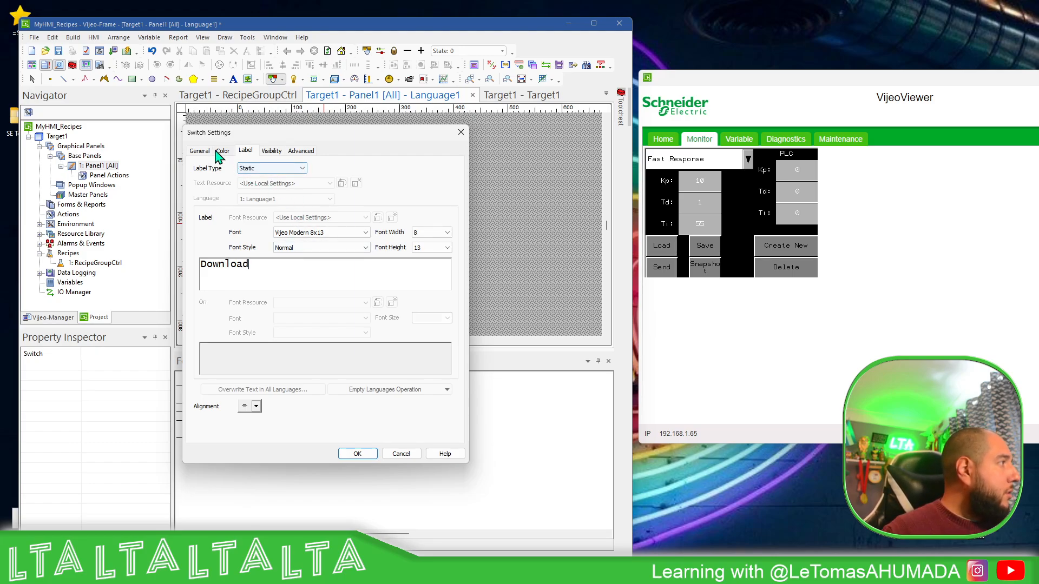
click(356, 453)
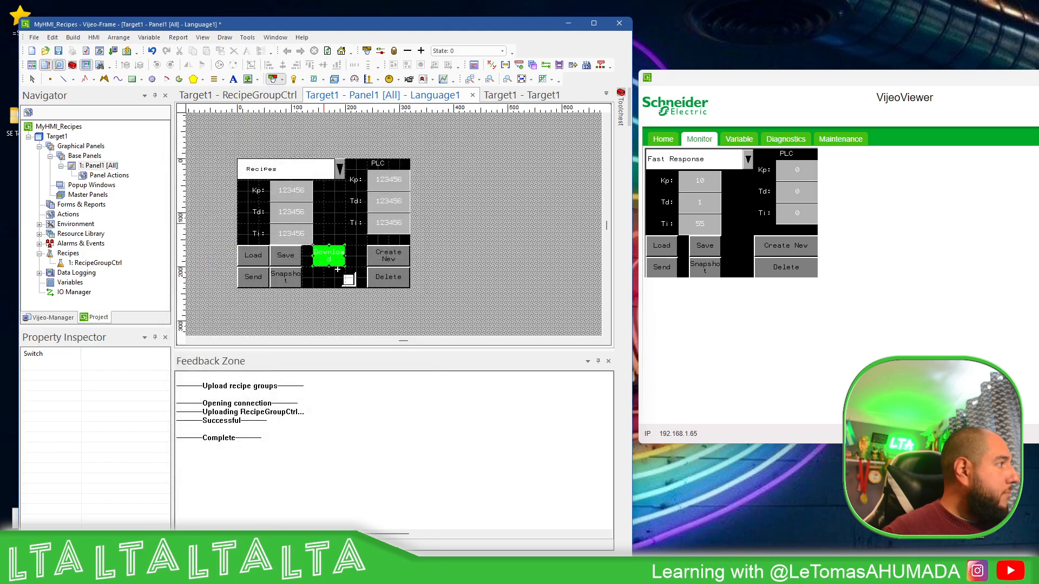
Widen the Download switch to 80 and change its style to 00003
drag(358, 254, 356, 255)
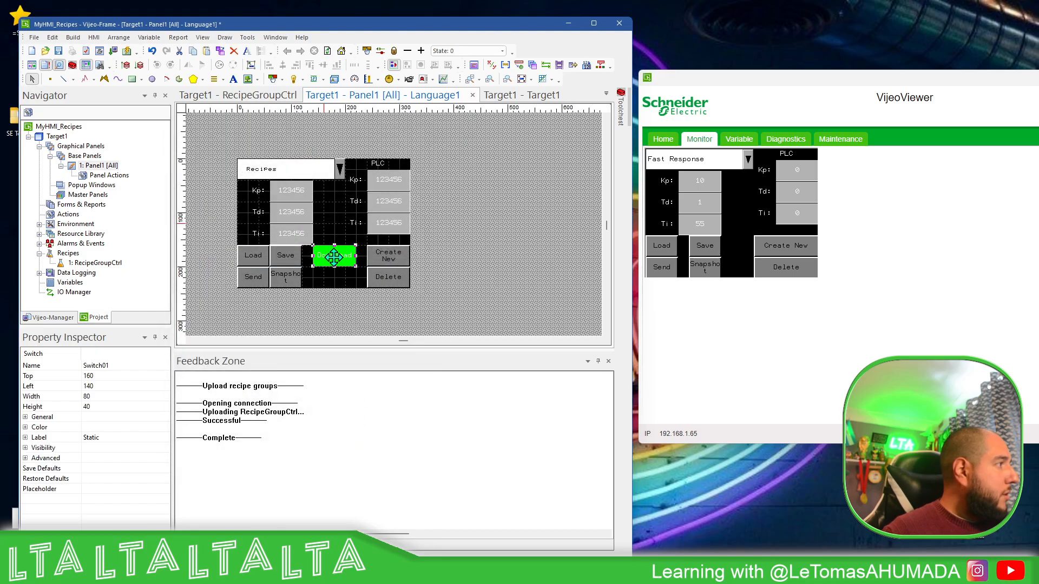
double_click(333, 256)
click(427, 192)
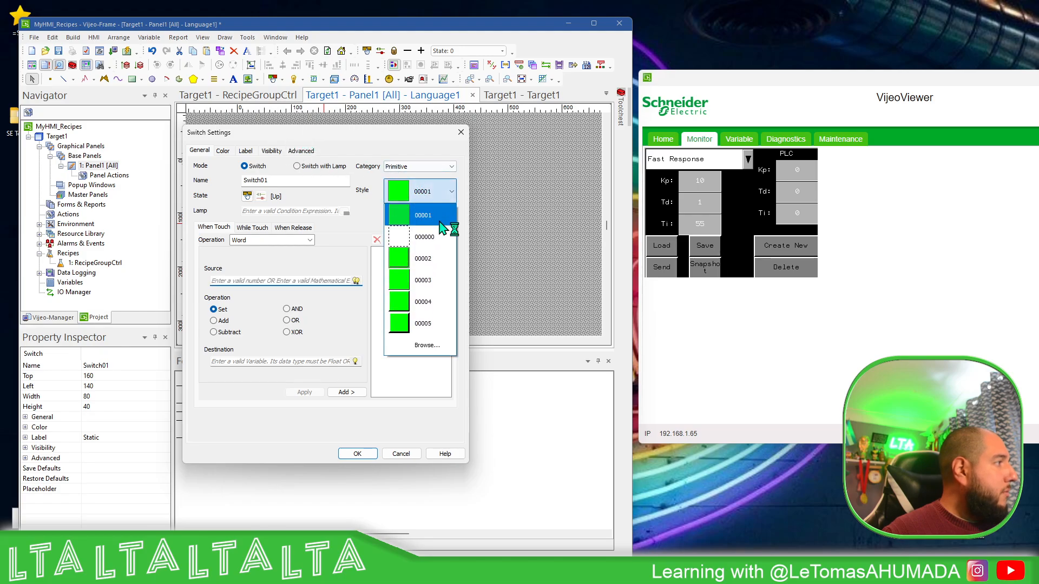
click(423, 280)
Set the Download switch's fore color to light gray with RGB values 213, 213, 213
click(222, 151)
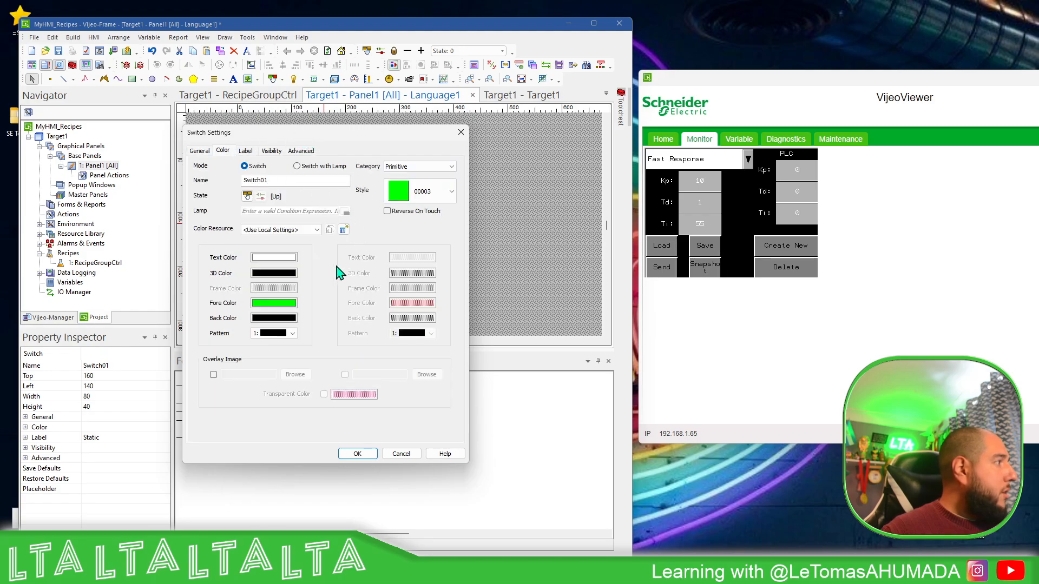
click(286, 306)
click(286, 304)
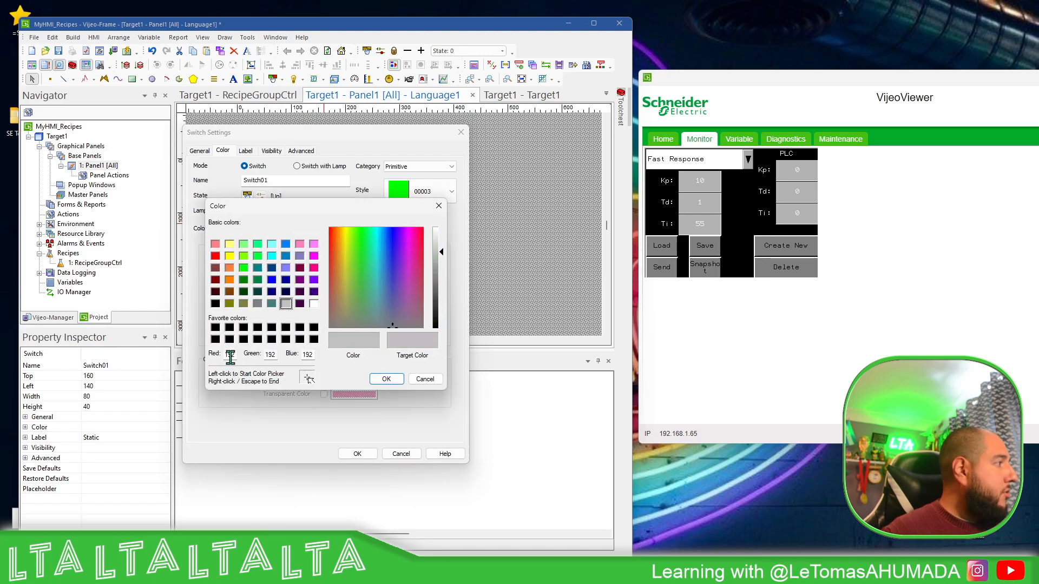
text(213)
key(Tab)
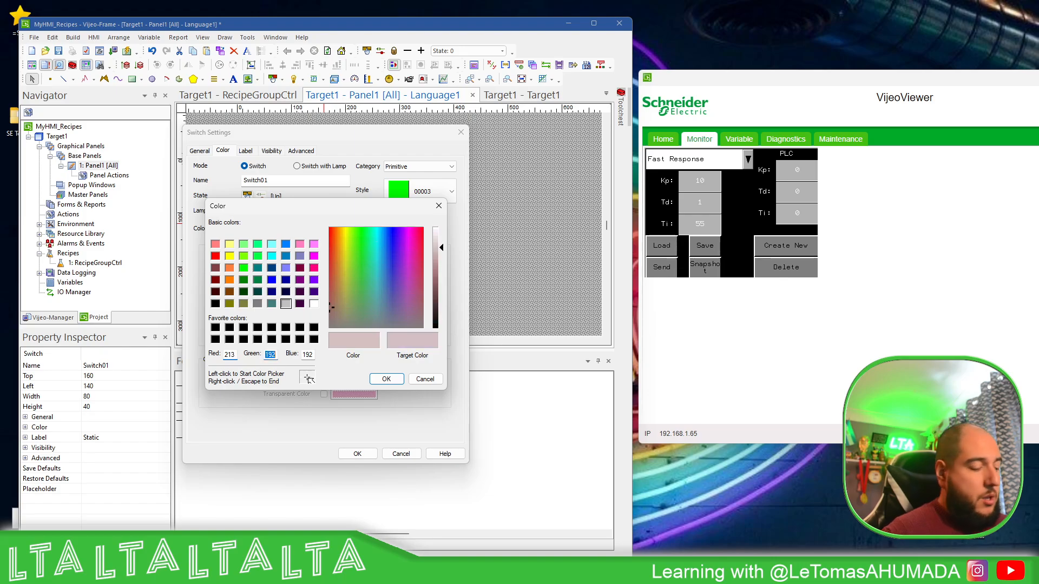
text(213213)
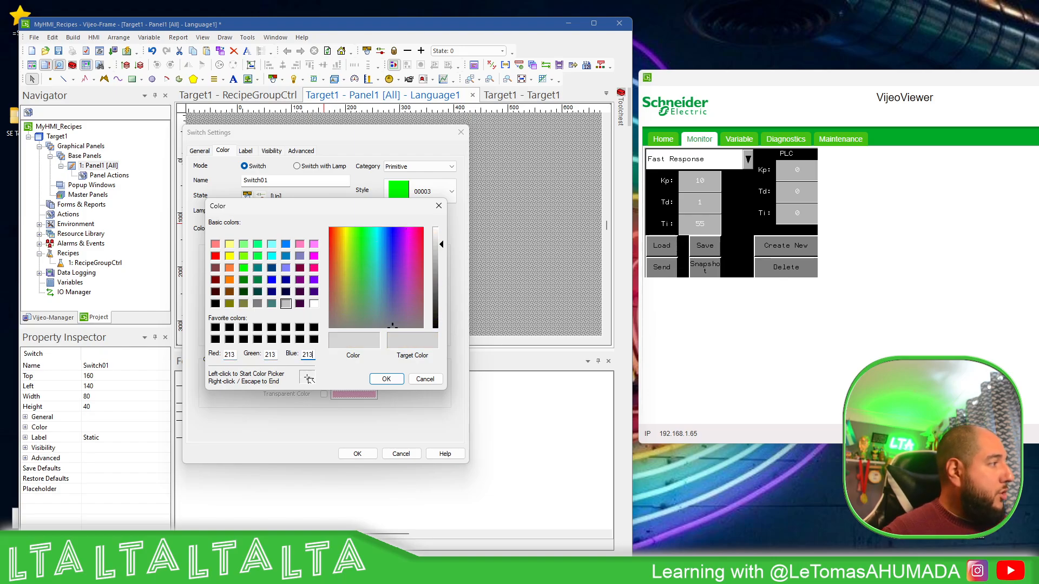
click(383, 377)
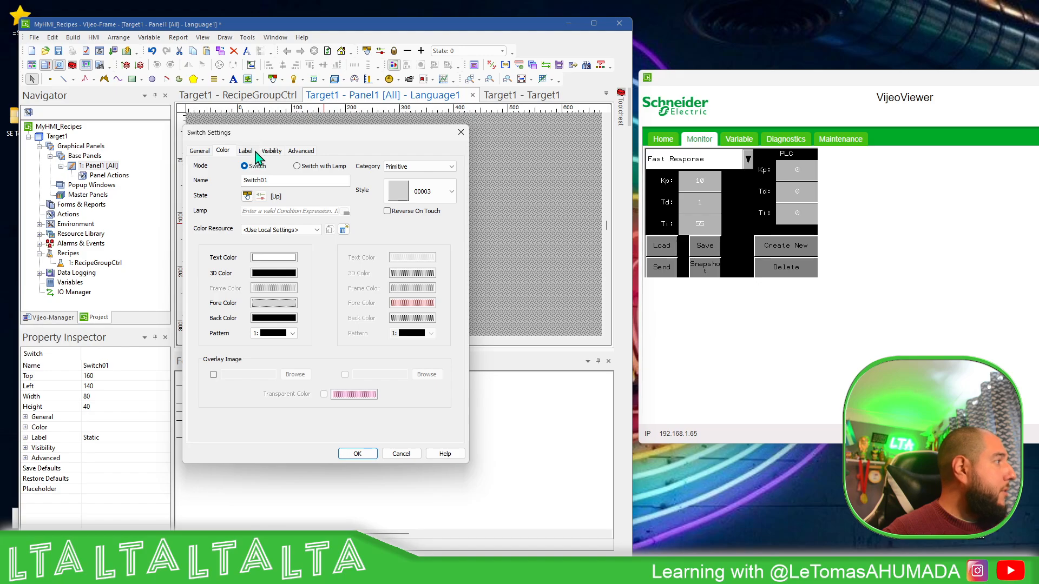
Set the Download switch's text color to black and accept the switch settings
click(279, 301)
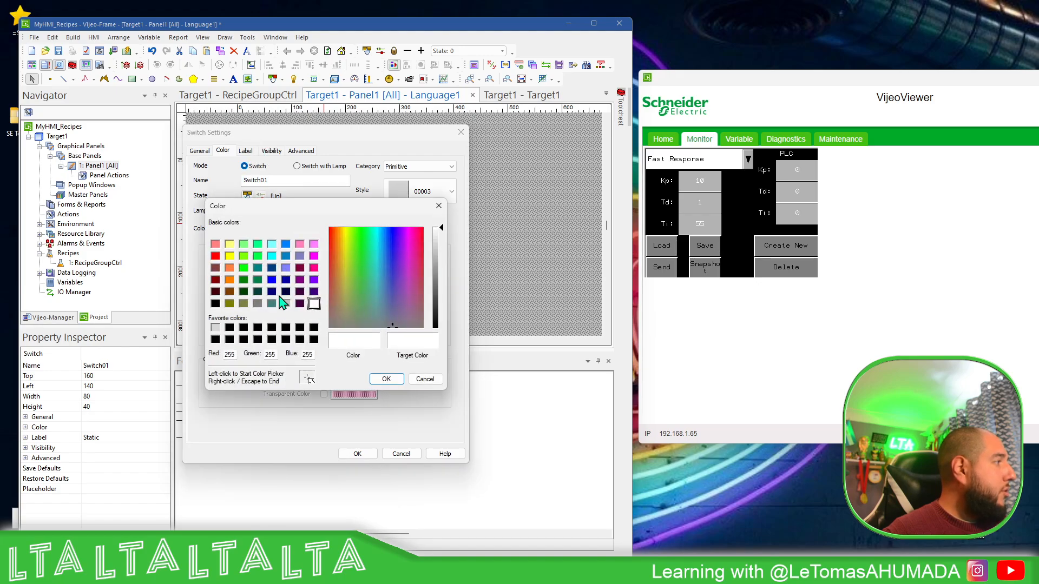
click(229, 328)
click(398, 383)
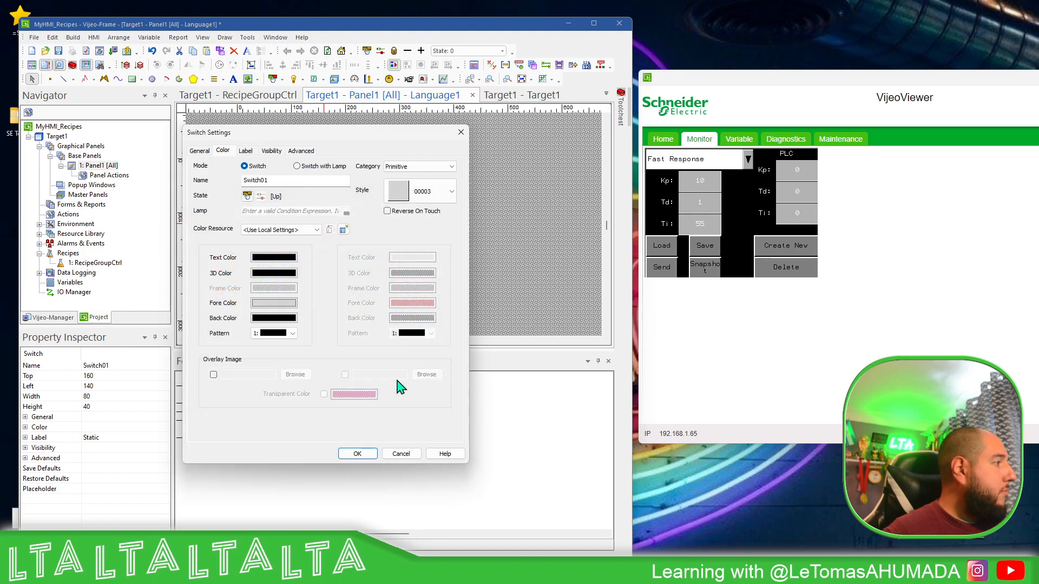
click(246, 151)
click(199, 150)
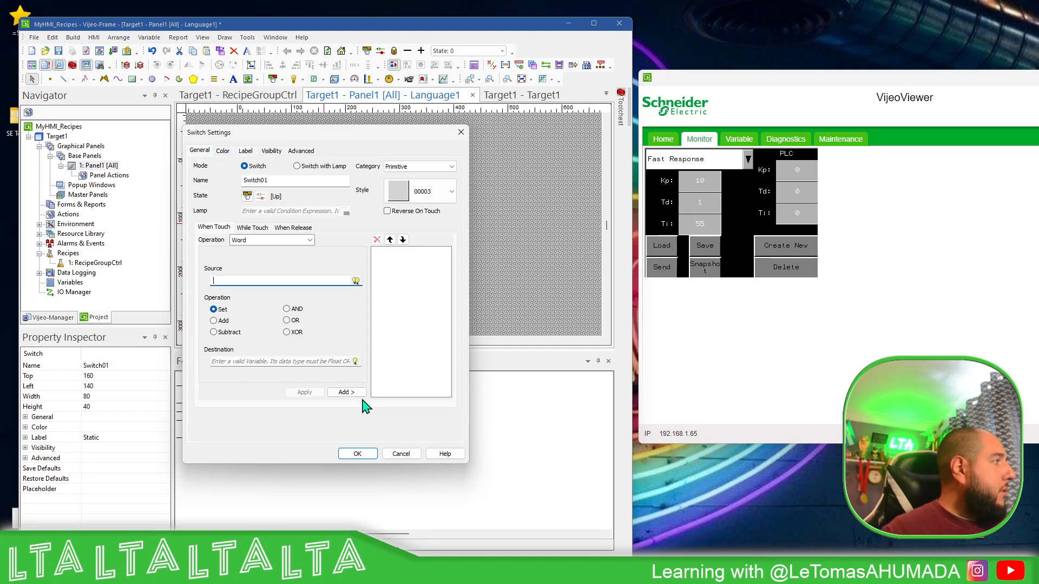
click(357, 454)
right_click(344, 273)
key(Escape)
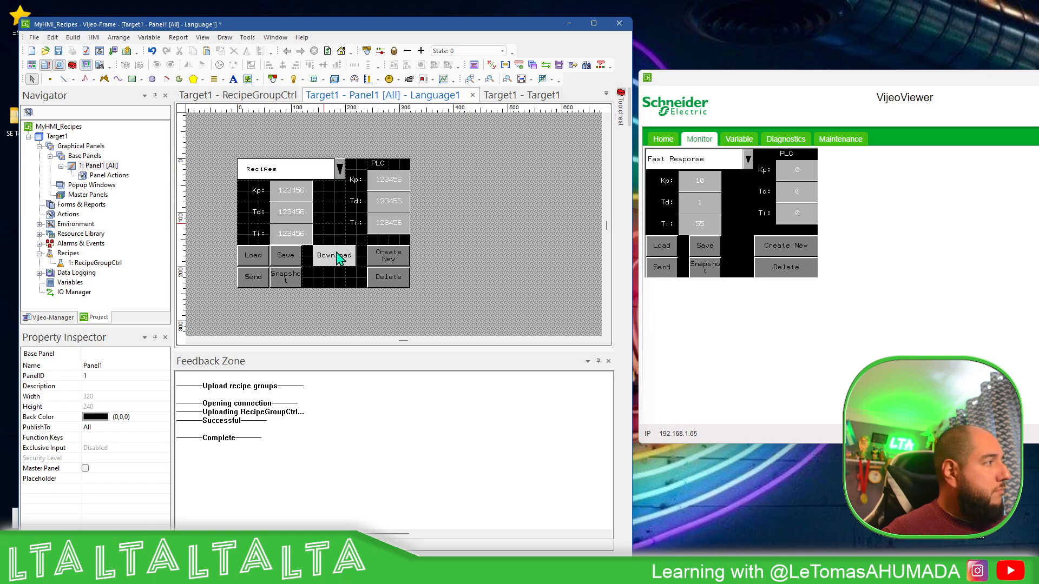
Add a Copy Data To Drive touch operation to the Download switch, copying Recipe data in CSV Format to Optional Drive without a custom folder
click(340, 259)
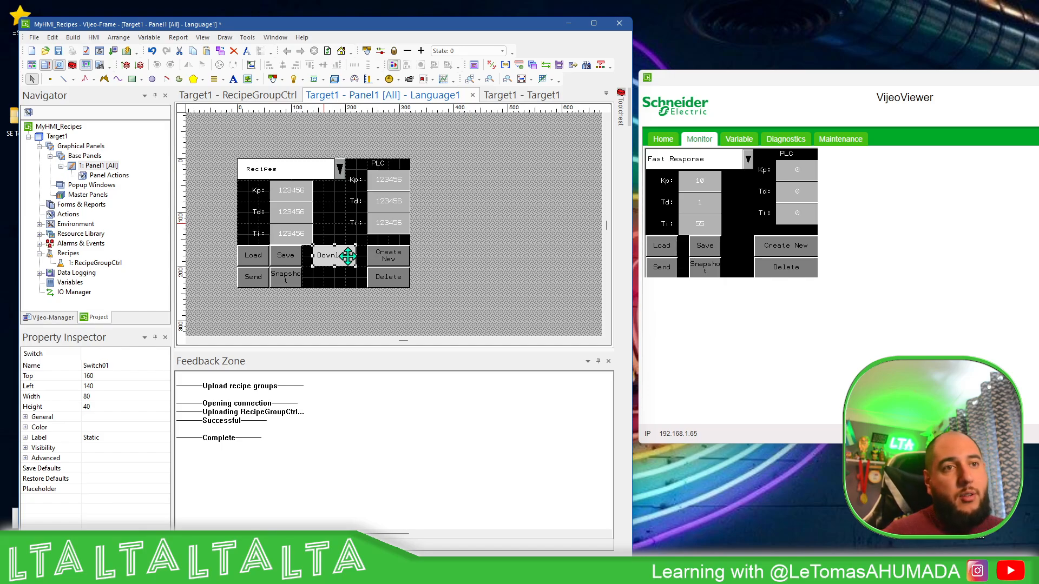
double_click(345, 252)
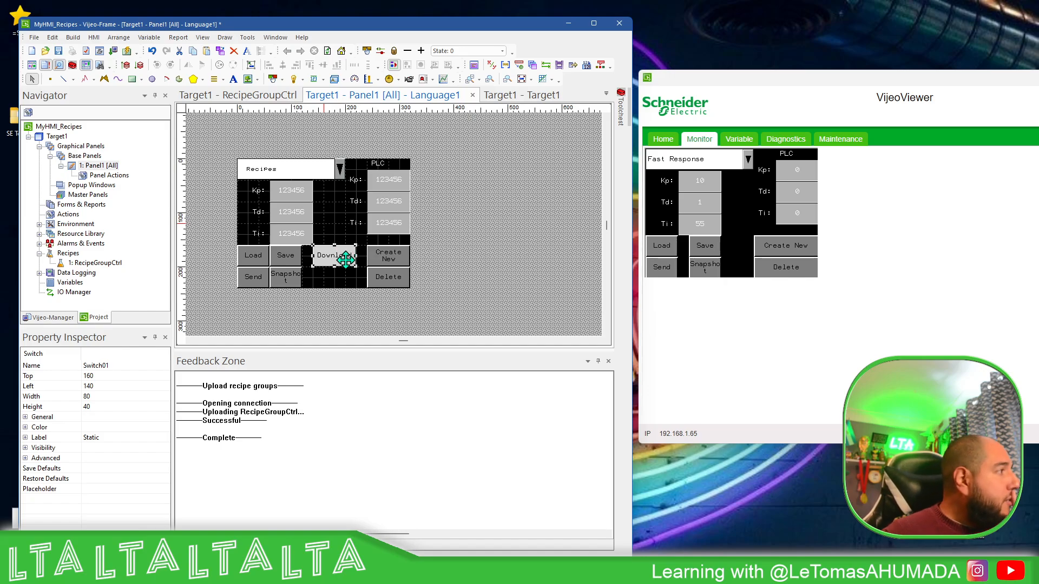
click(310, 240)
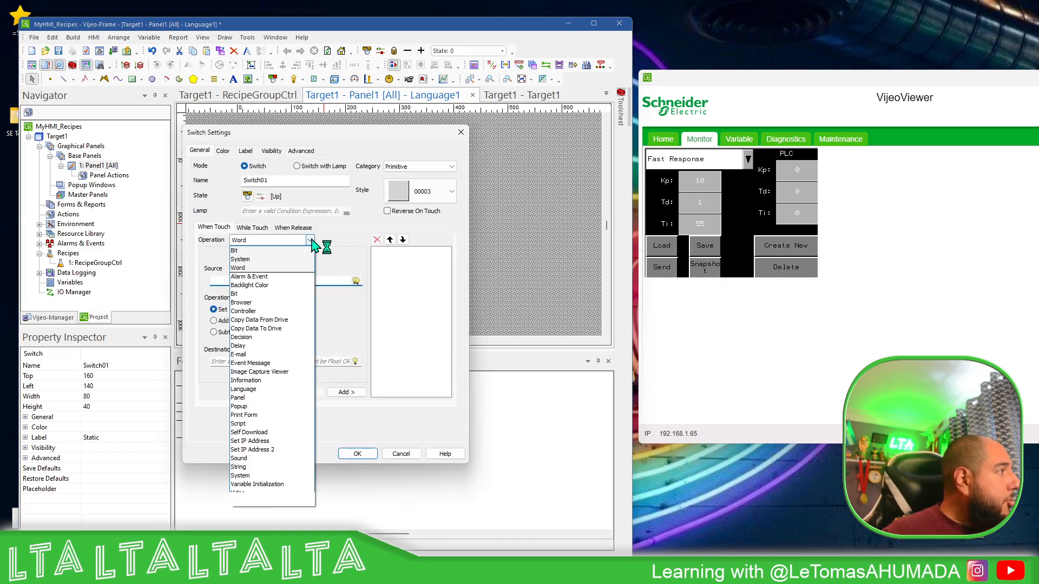
click(279, 330)
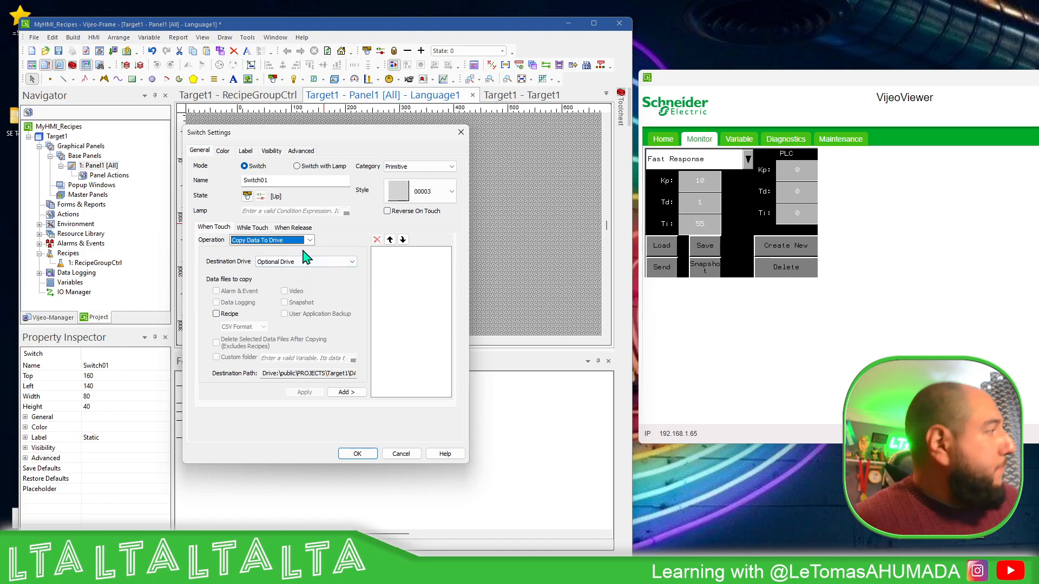
click(331, 264)
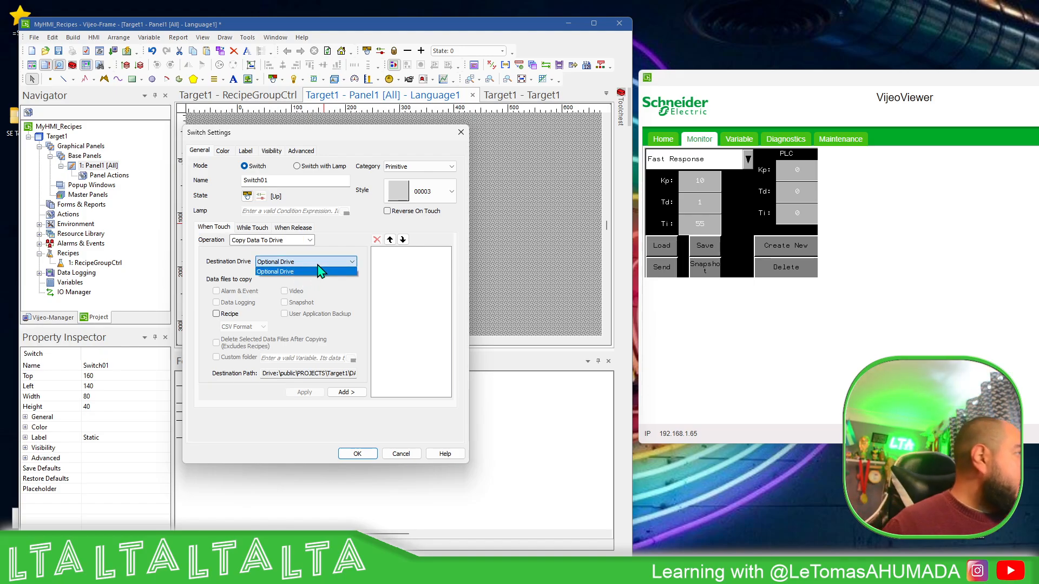
click(299, 273)
click(217, 315)
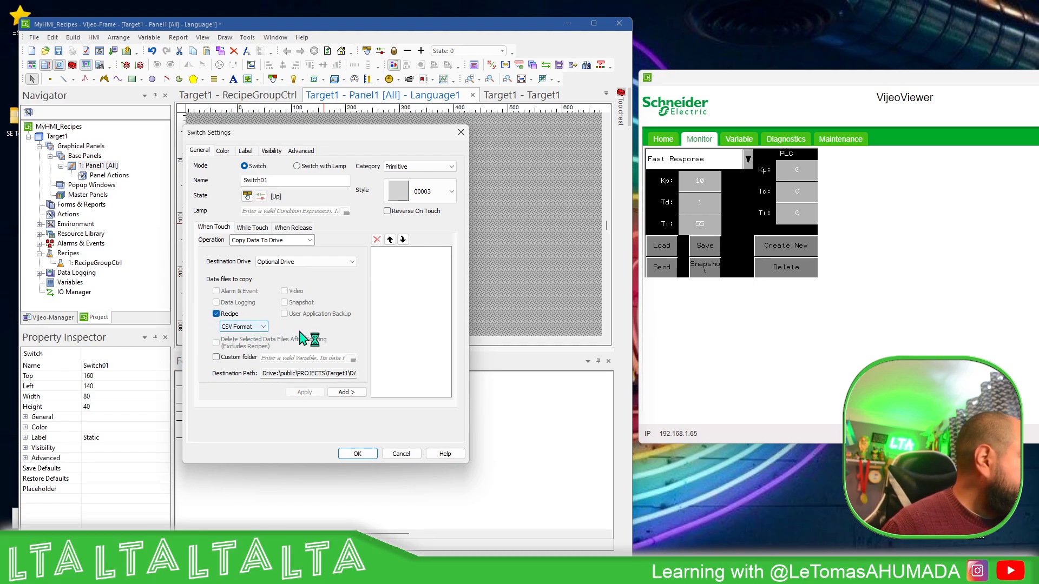
click(233, 358)
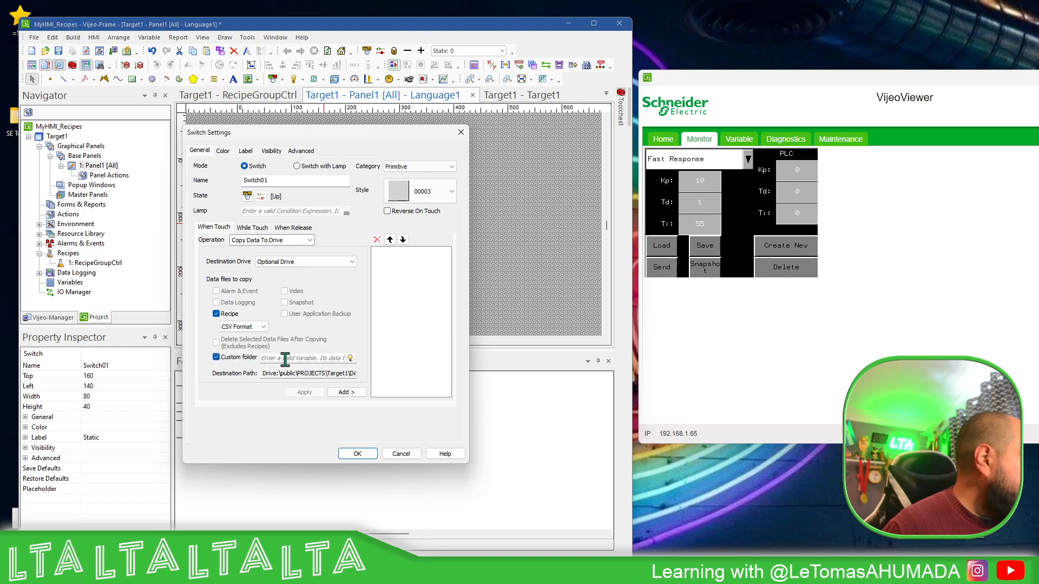
click(221, 358)
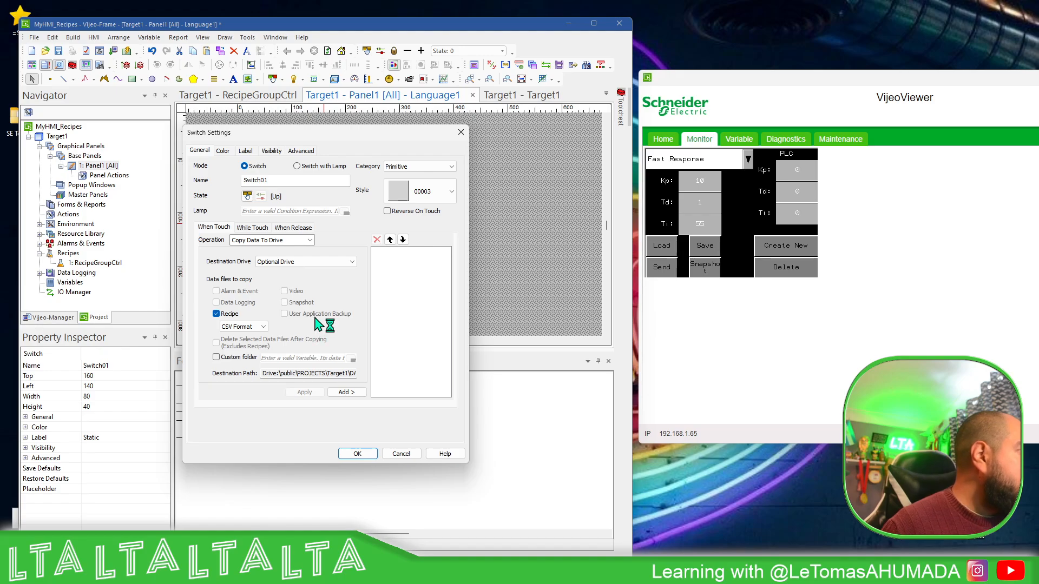
click(345, 392)
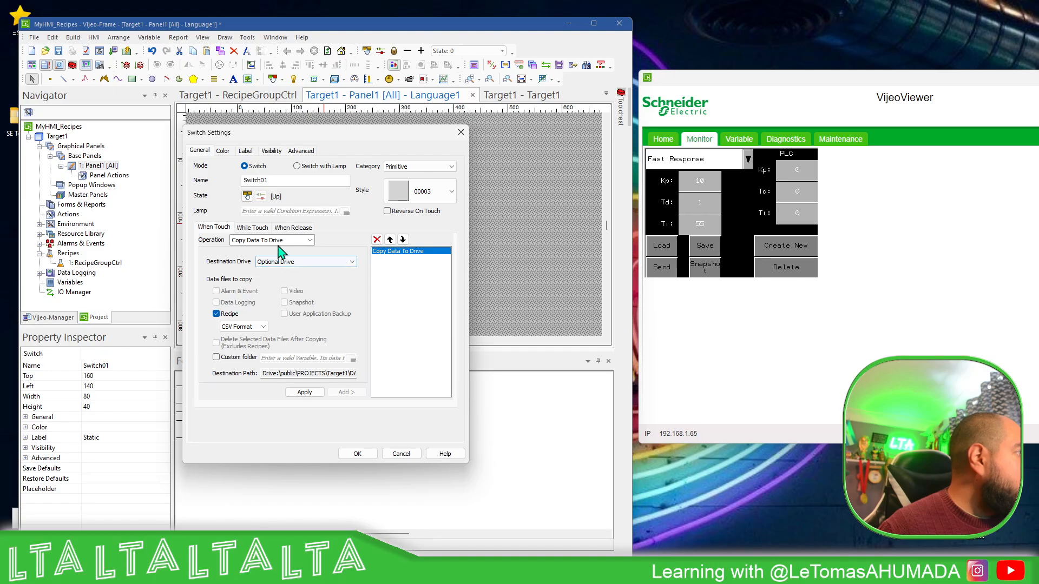
Add a Delay operation of 2 seconds after the Copy Data To Drive operation
click(310, 241)
click(278, 351)
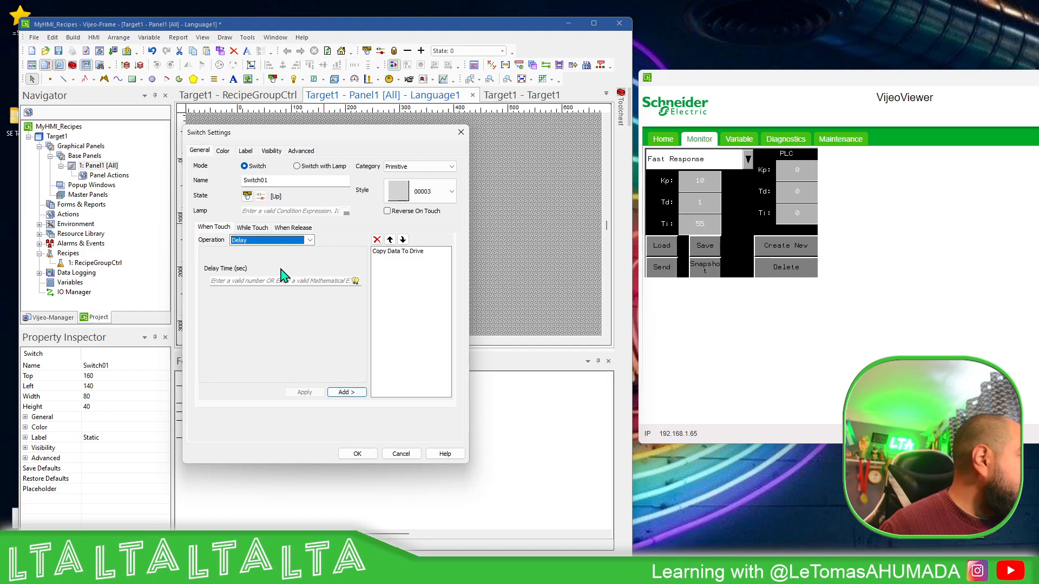
click(281, 280)
text(2)
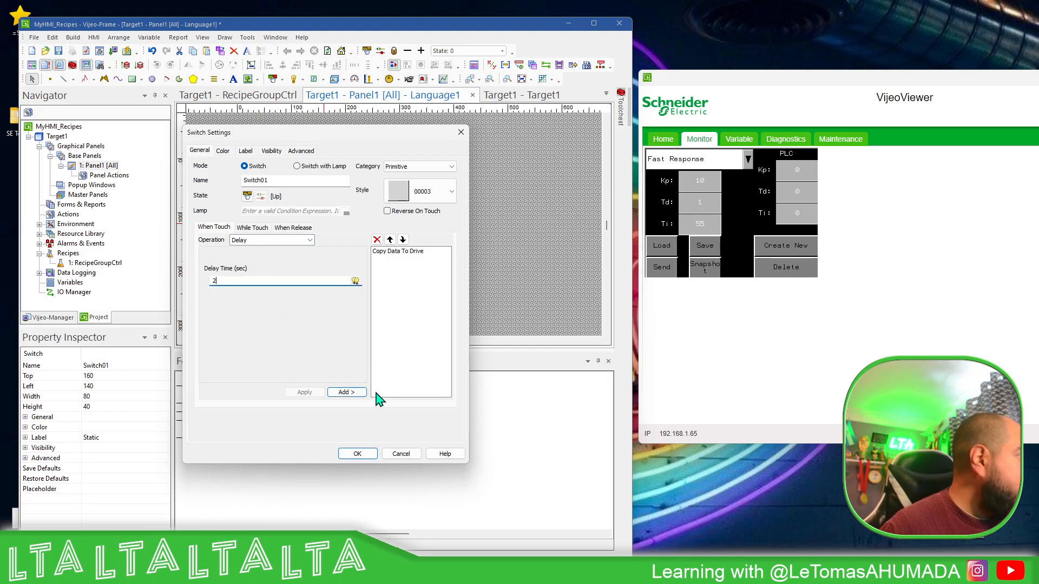
click(359, 394)
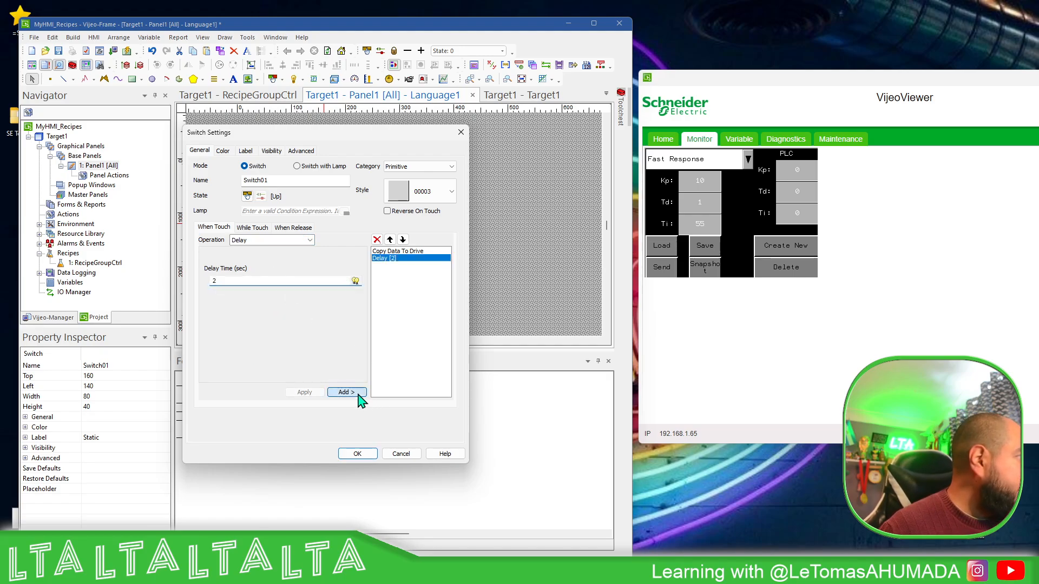
click(310, 240)
click(273, 271)
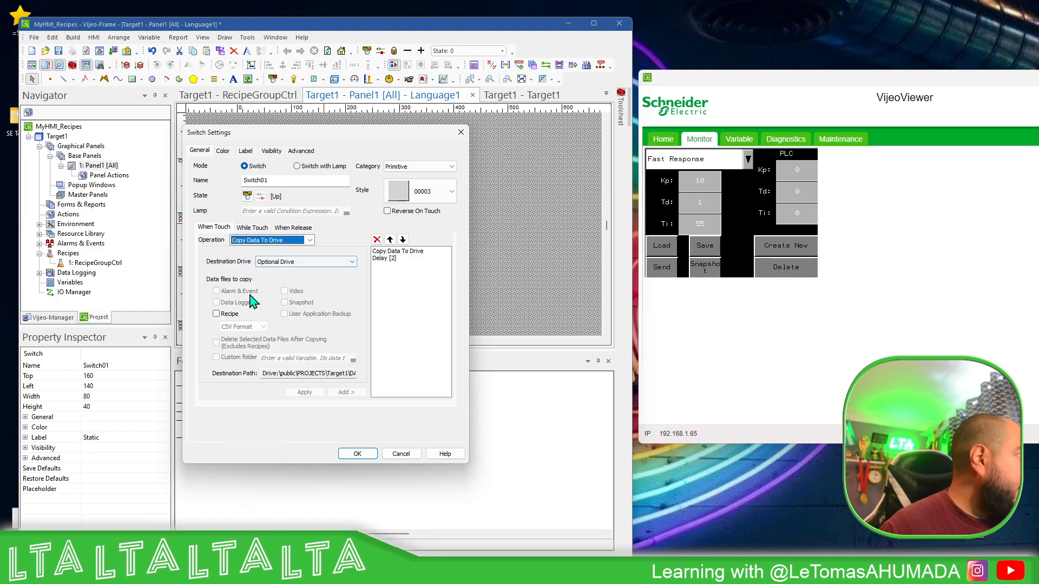
click(216, 314)
click(254, 327)
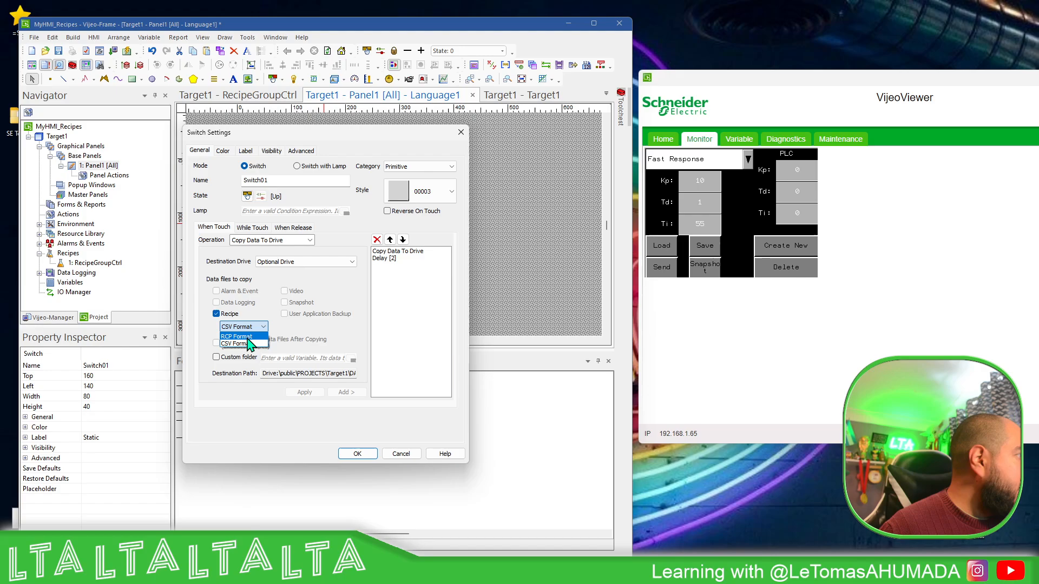
click(246, 336)
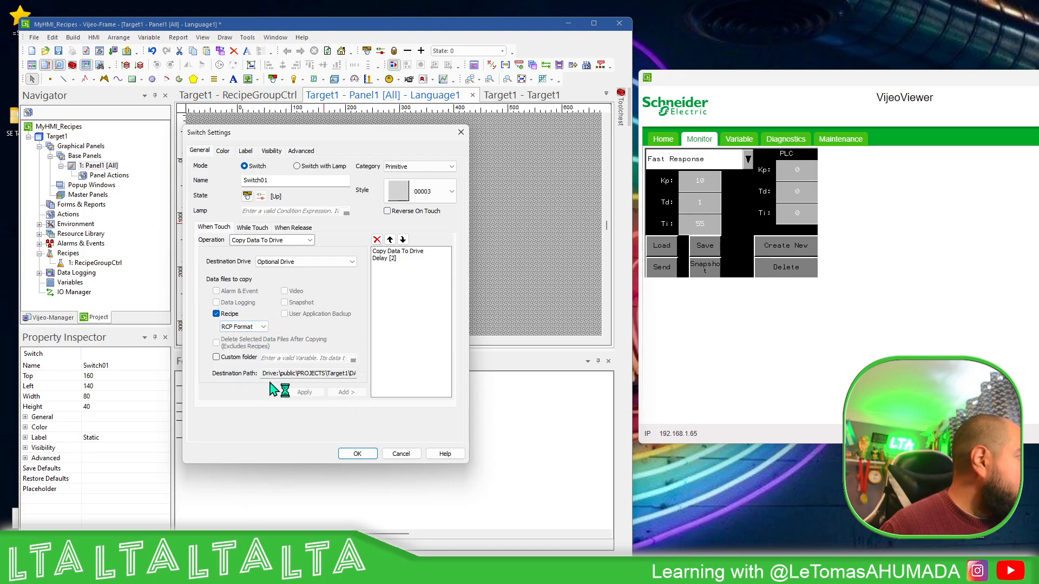
click(311, 262)
click(316, 270)
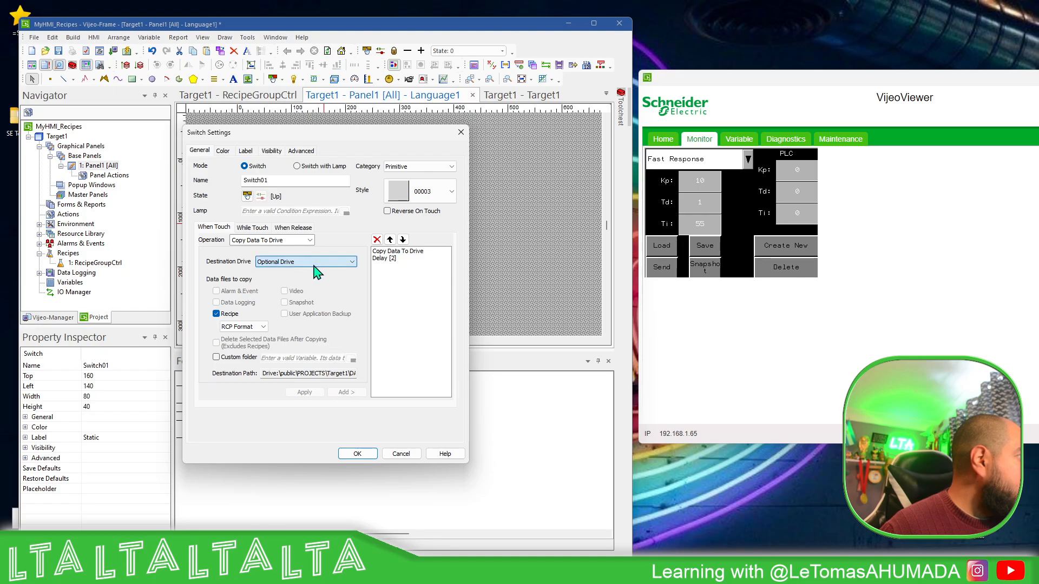
Delete the Delay operation from the Download switch, keep Copy Data To Drive with Recipe in CSV Format, and accept the settings
click(388, 258)
click(393, 251)
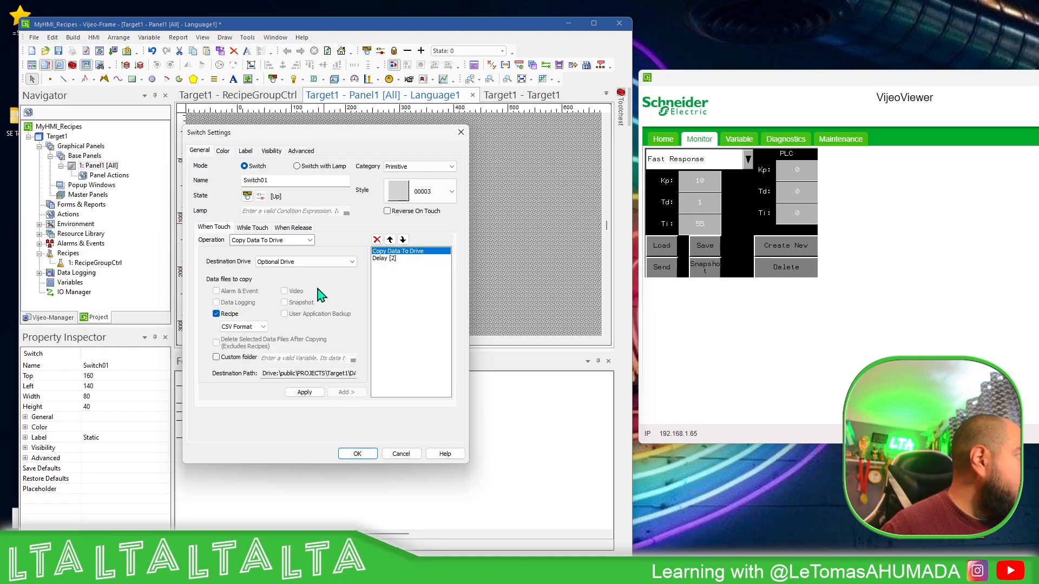
click(305, 392)
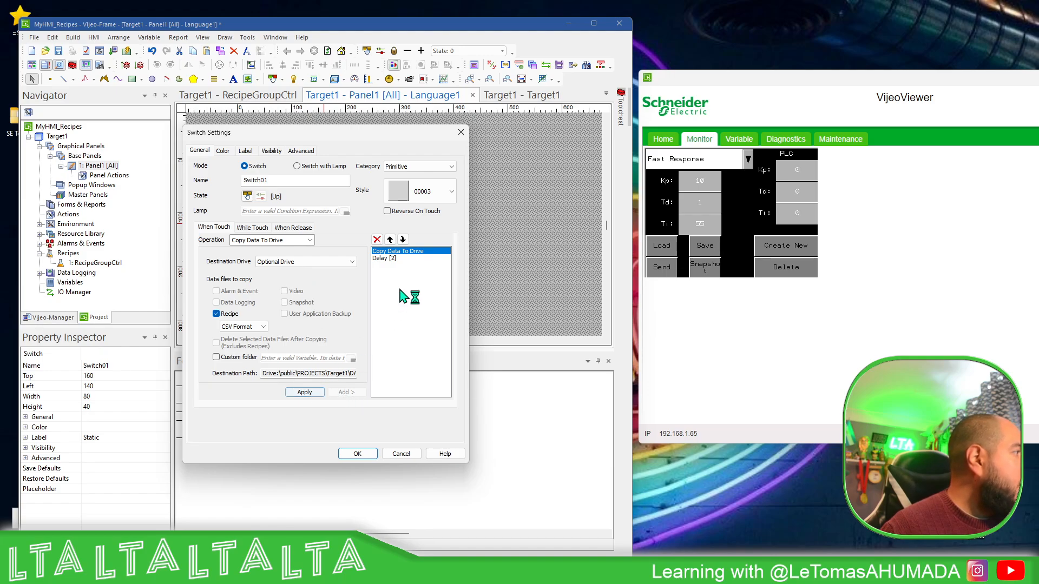
click(392, 258)
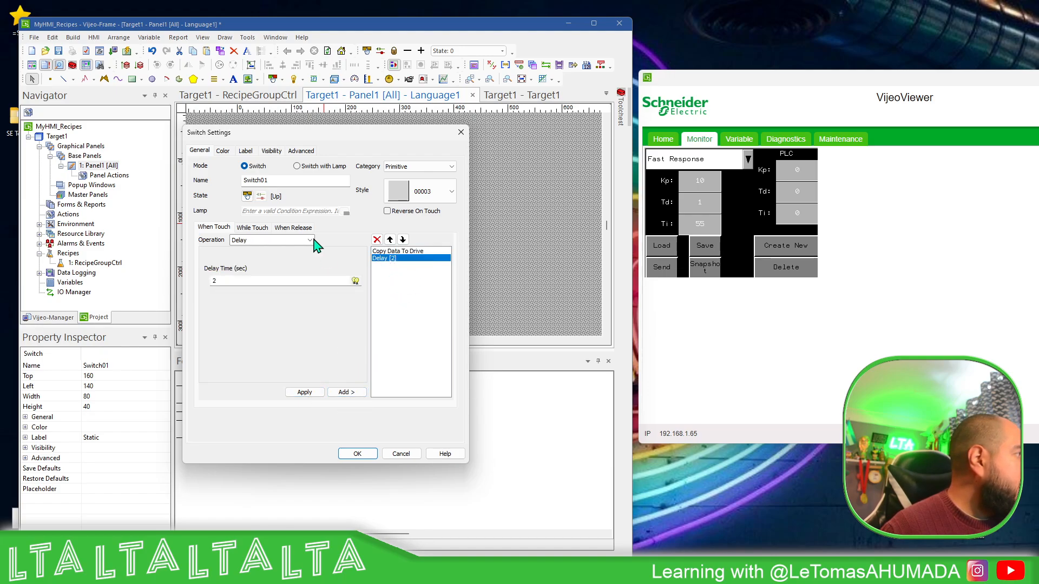
click(397, 252)
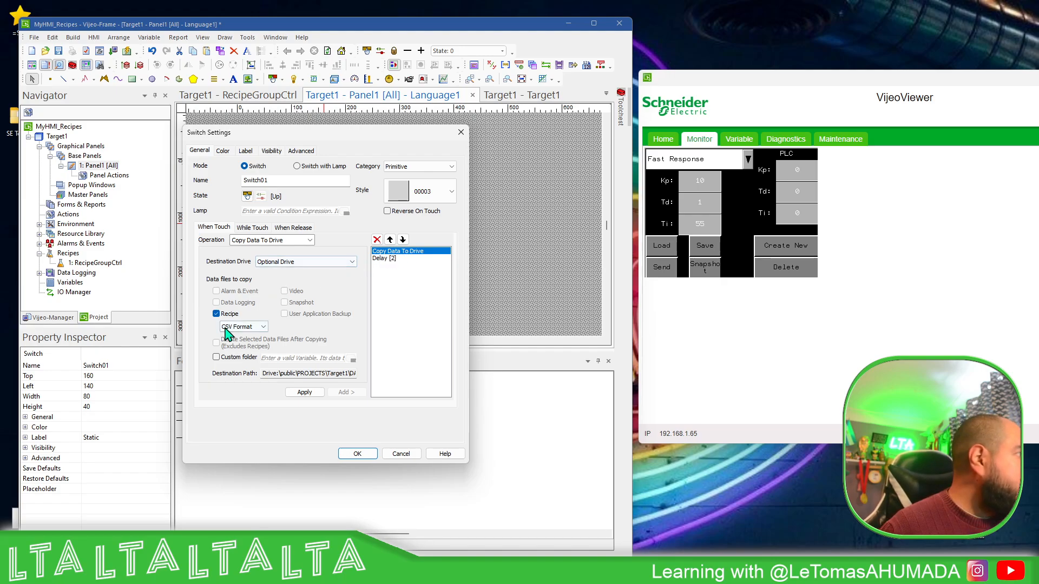
click(391, 258)
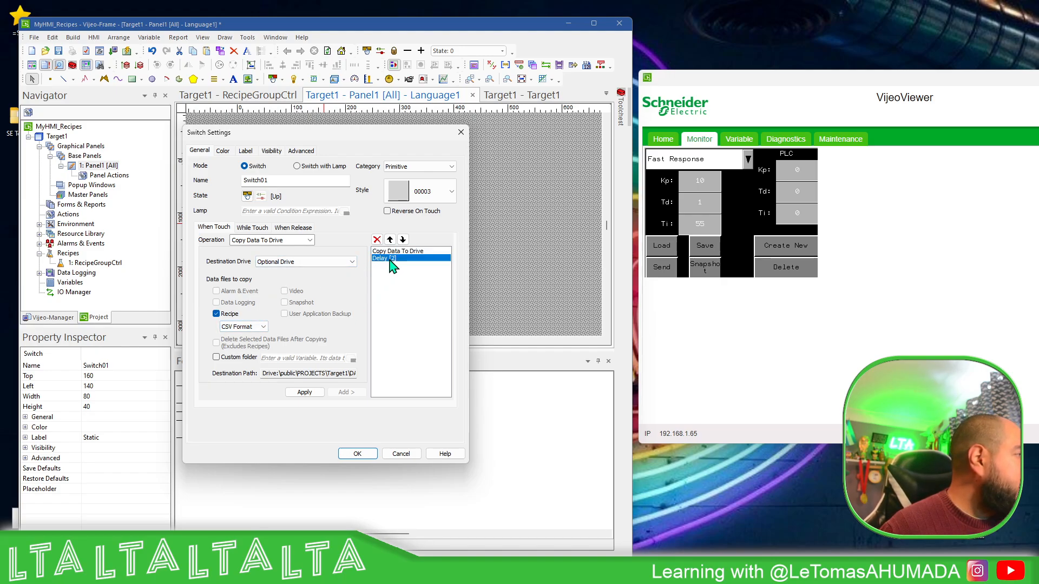
click(378, 240)
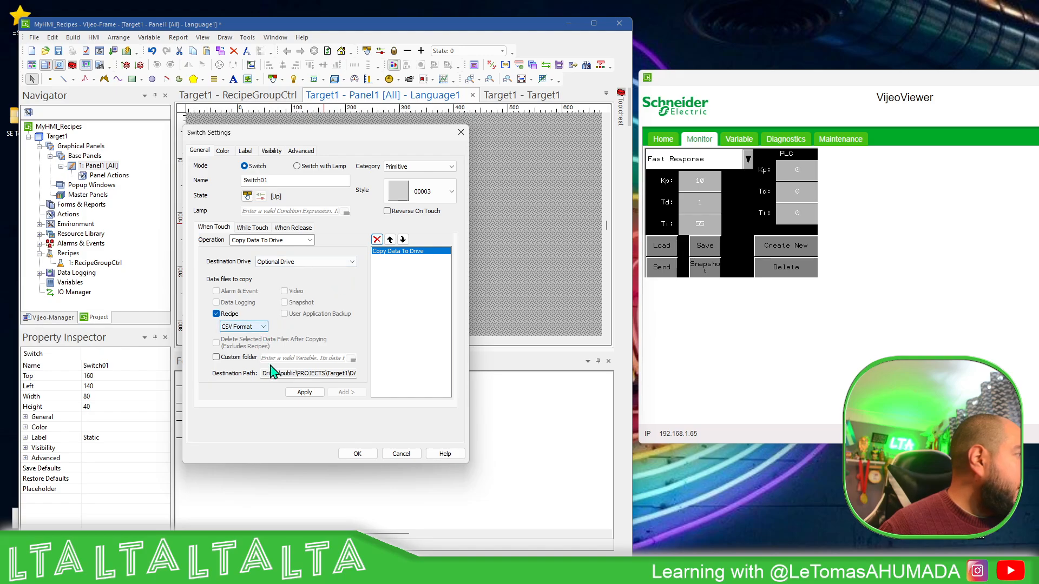
click(304, 392)
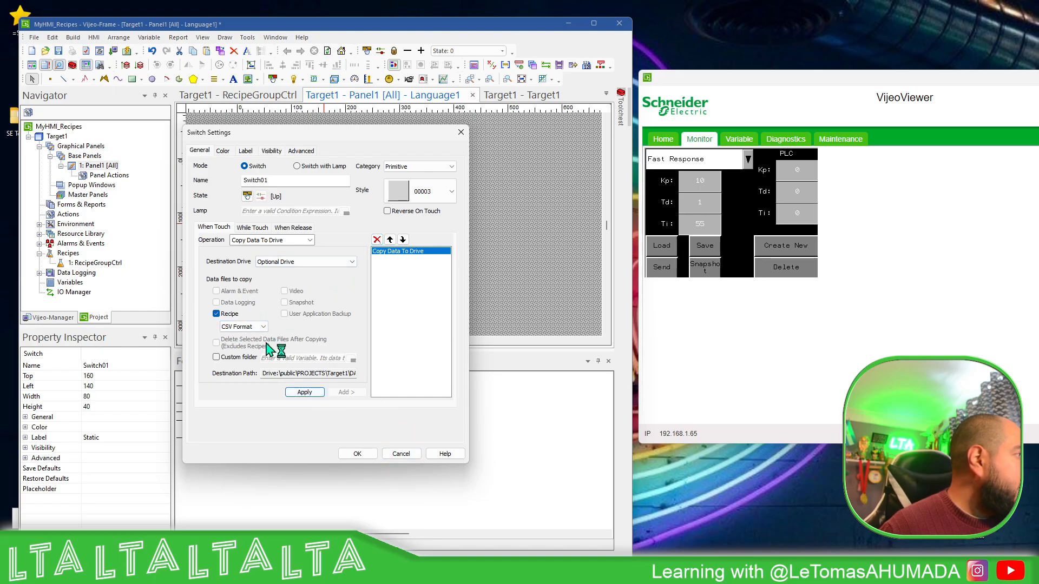
click(357, 454)
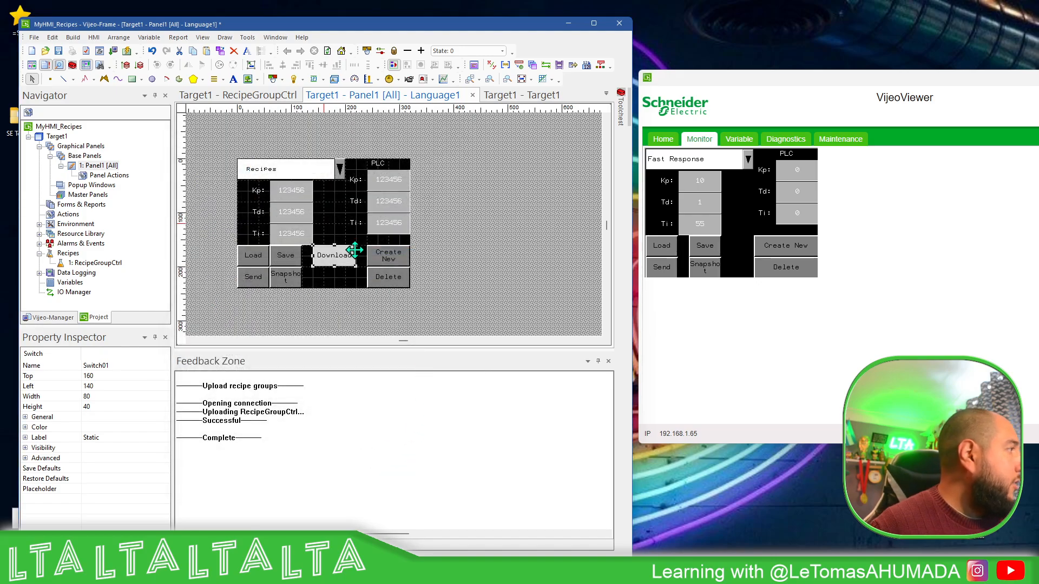
Add "(csv)" on a second line of the Download switch's label and accept the switch settings
double_click(333, 259)
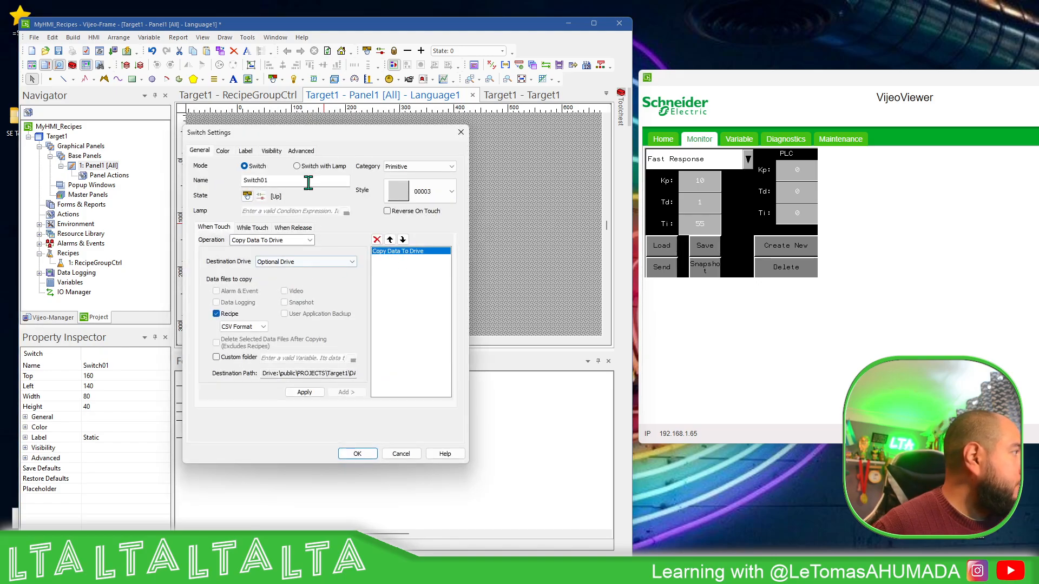
click(245, 150)
click(264, 264)
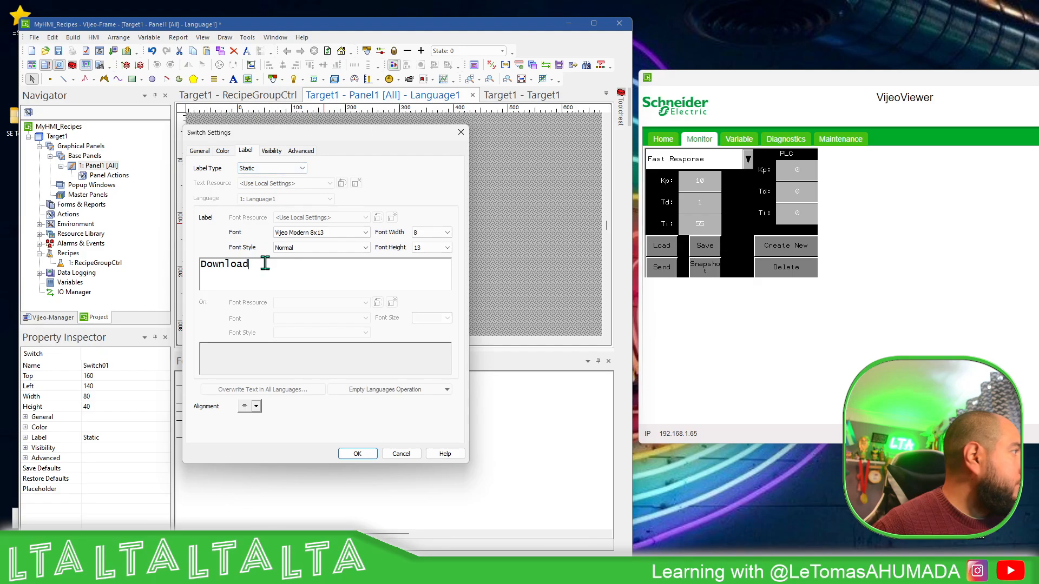
key(Return)
text((csv))
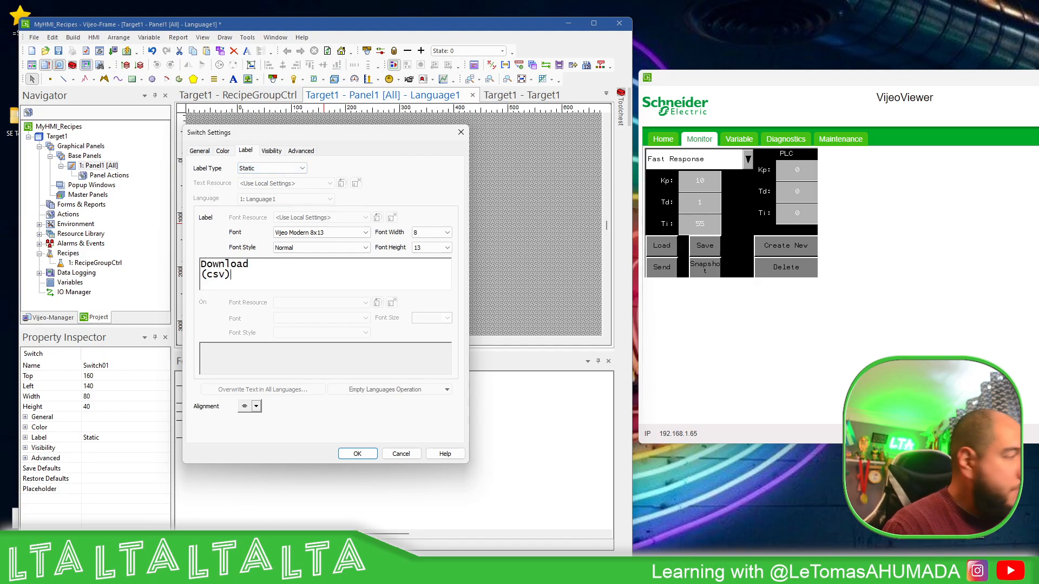
click(361, 454)
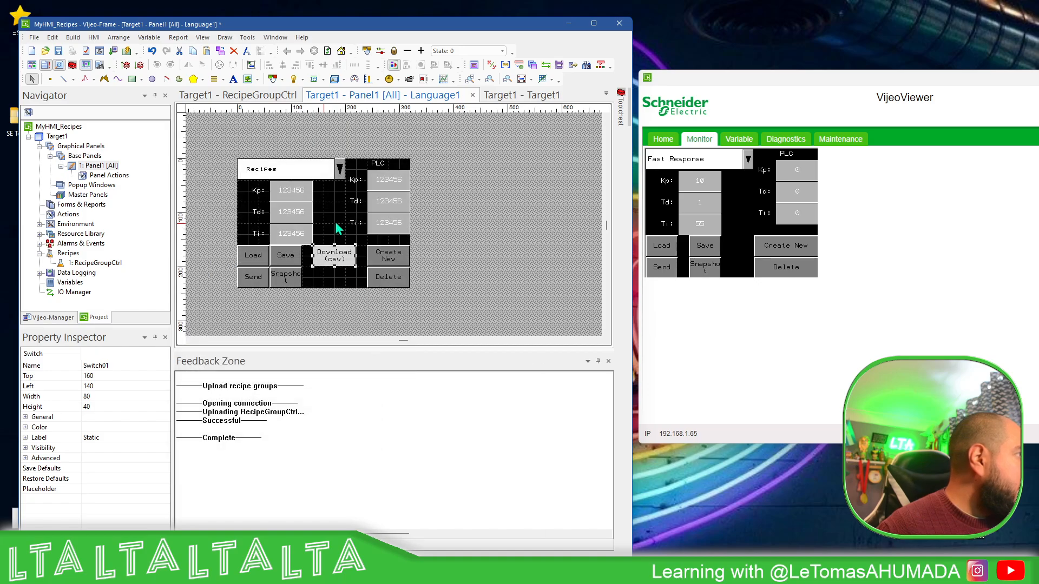
Shift the recipe Kp, Td and Ti labels and fields to the panel's left edge and place the Download (csv) switch at top 120, left 120
drag(344, 261, 351, 241)
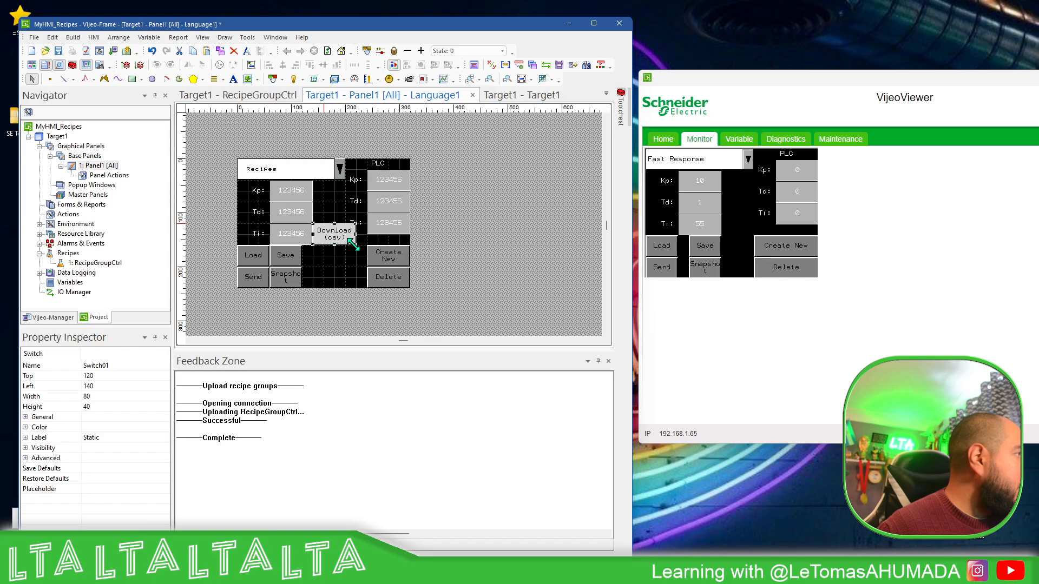
click(465, 214)
click(261, 233)
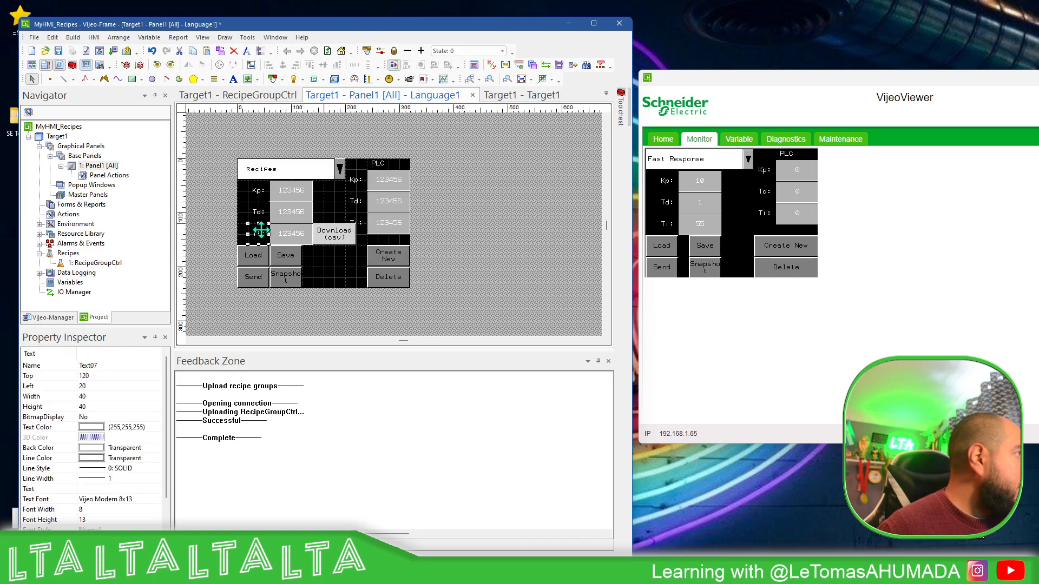
shift+click(261, 212)
shift+click(261, 190)
shift+click(286, 196)
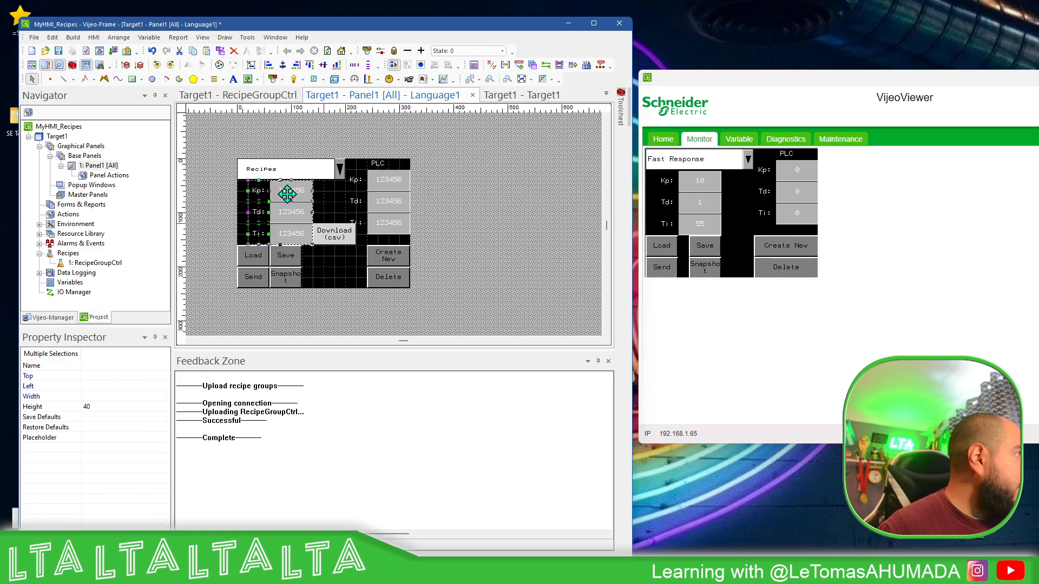
shift+click(290, 213)
shift+click(292, 232)
drag(295, 235, 284, 236)
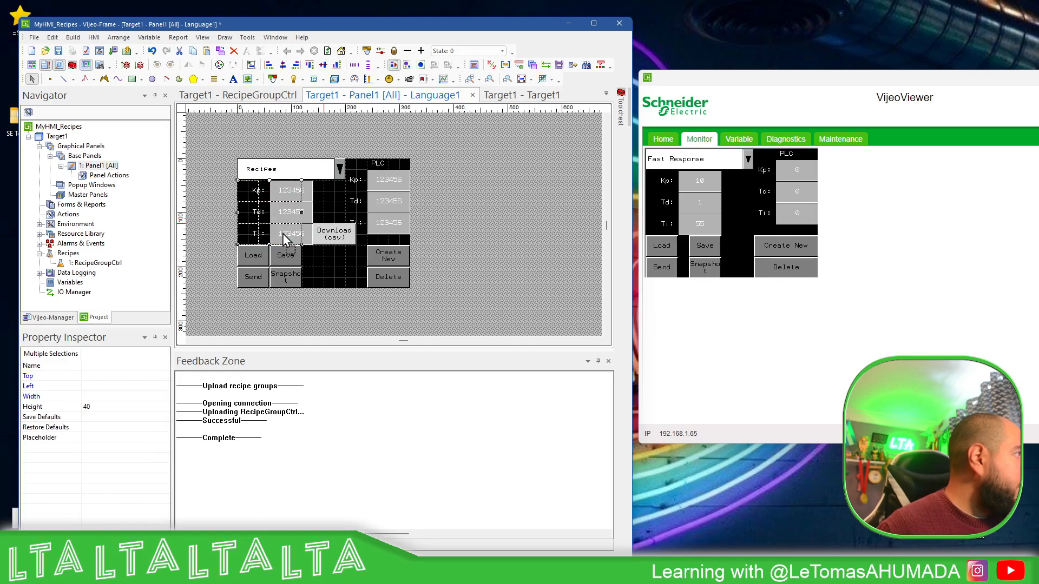
click(334, 234)
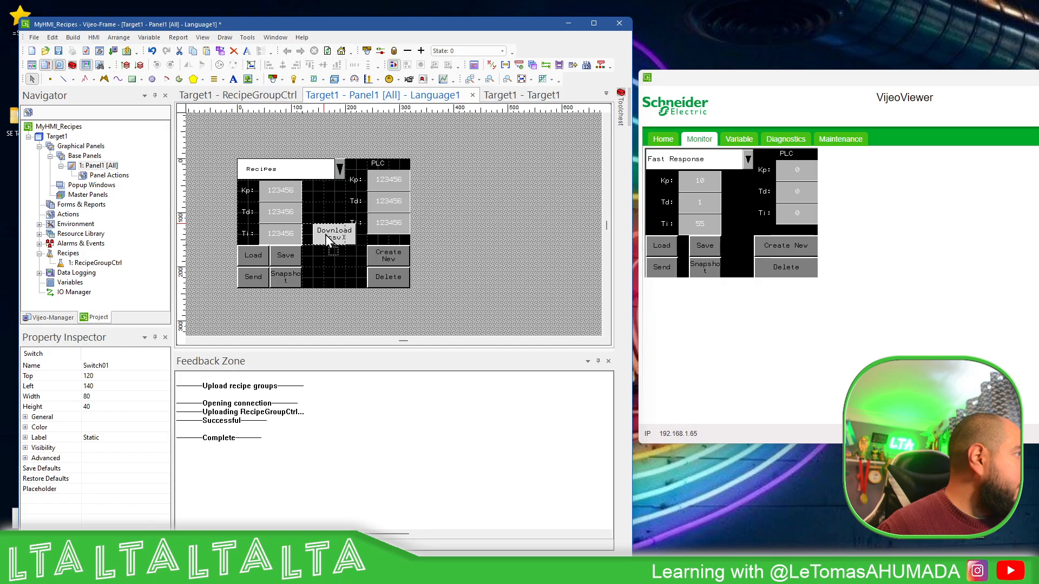
Duplicate the Download (csv) switch directly below the original and set the copy's recipe data to RCP Format
key(ctrl+d)
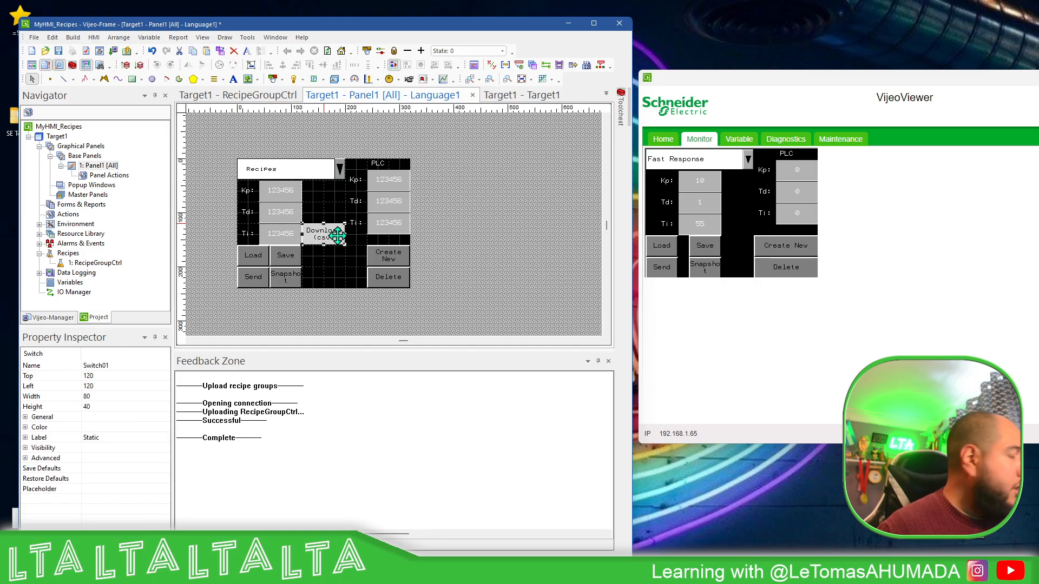
drag(330, 247, 335, 258)
double_click(327, 256)
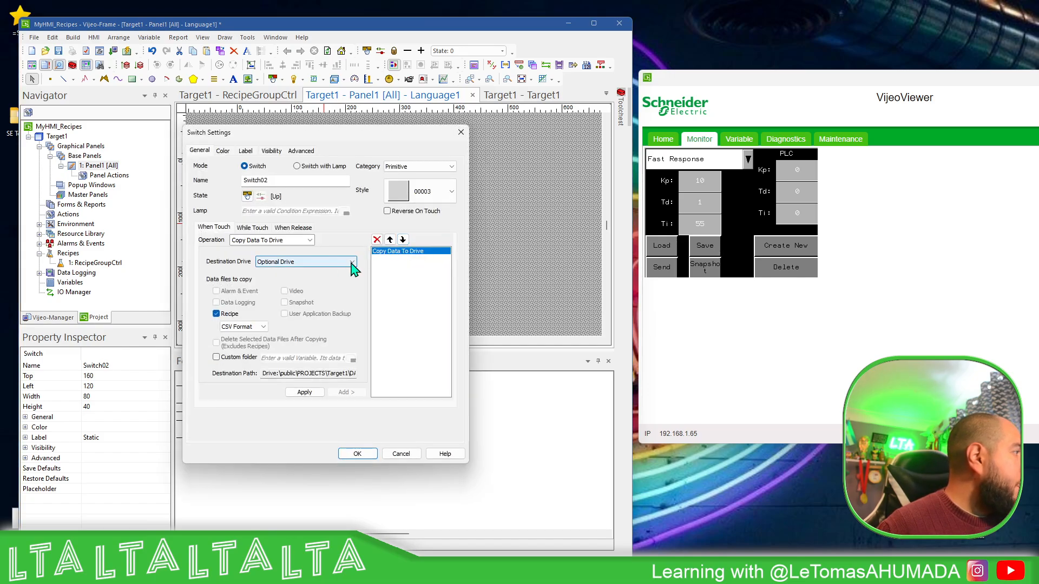
click(262, 327)
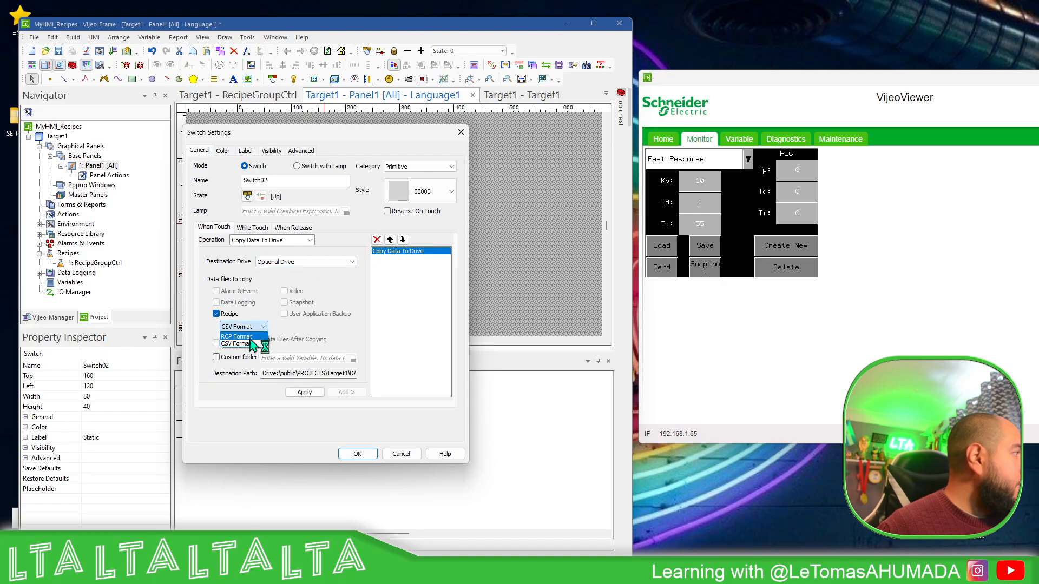
click(252, 344)
click(308, 394)
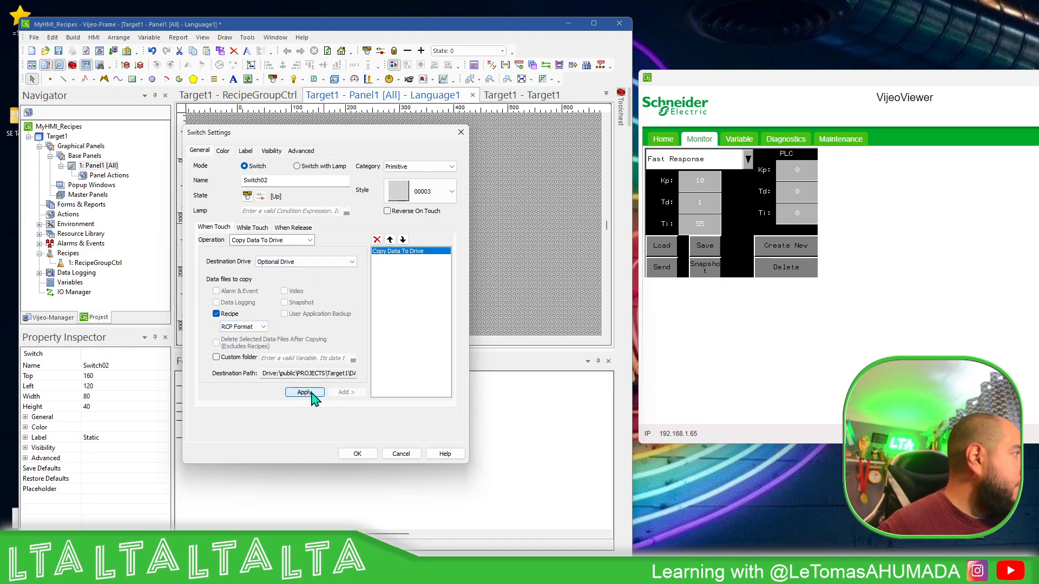
Change the duplicated switch's label to "Download (rcp)" on two lines and accept its settings
click(246, 151)
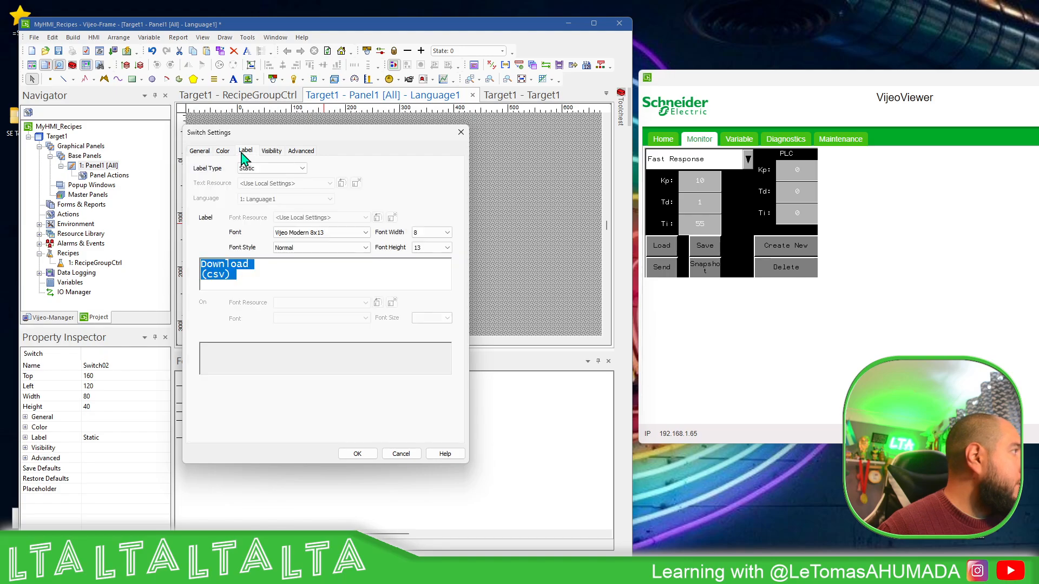
click(240, 276)
key(BackSpace)
key(BackSpace)
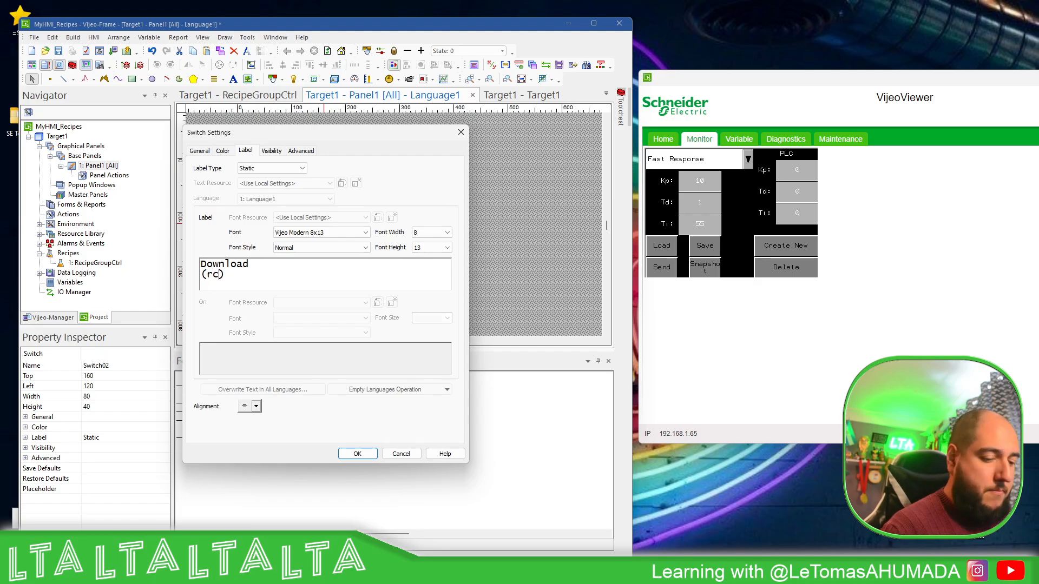
text(rcp)
click(357, 454)
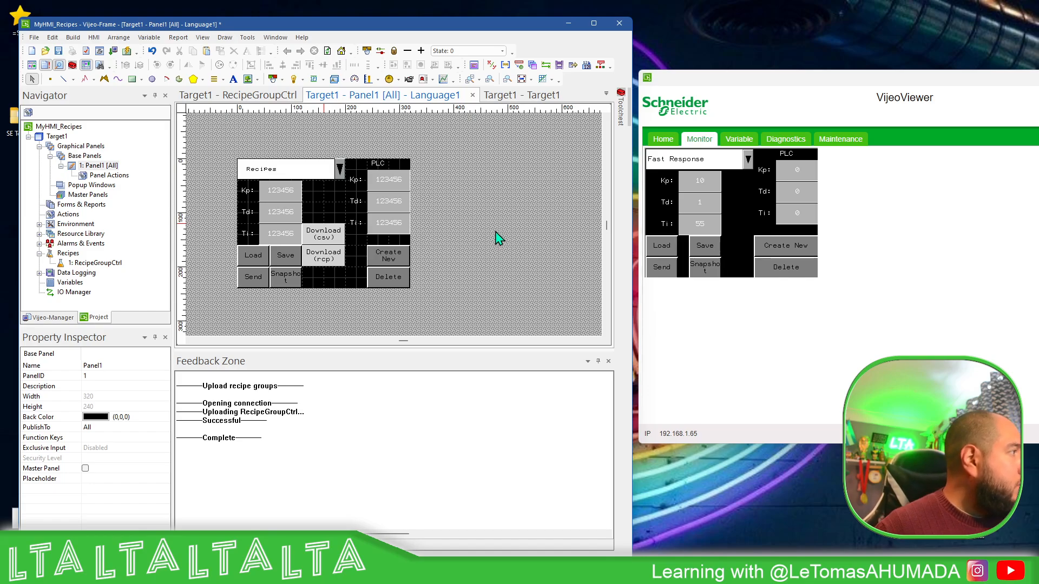
Duplicate the Download (rcp) switch directly below the original and change the copy's label to "upload (rcp)"
click(332, 264)
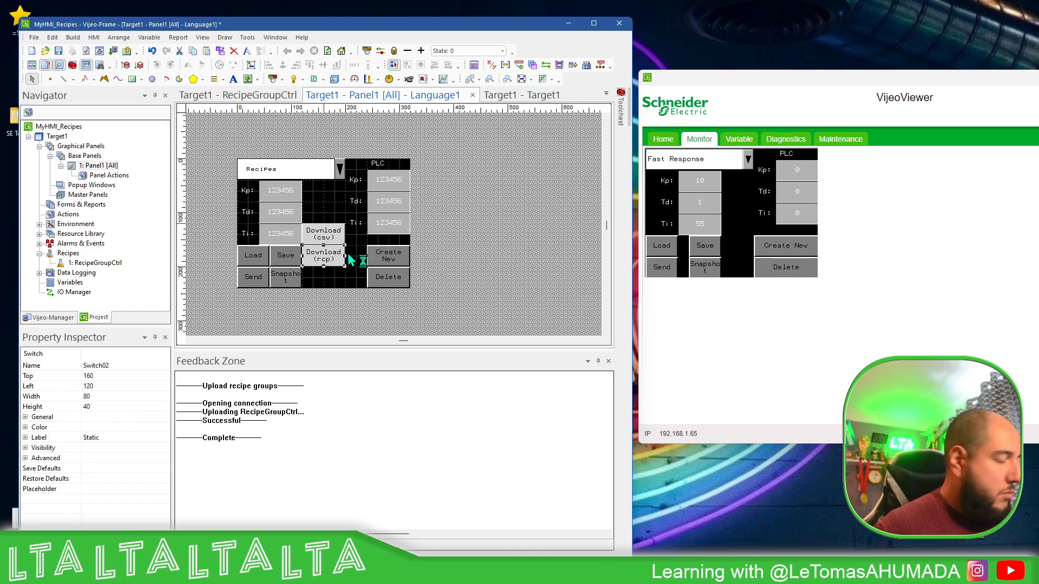
key(ctrl+d)
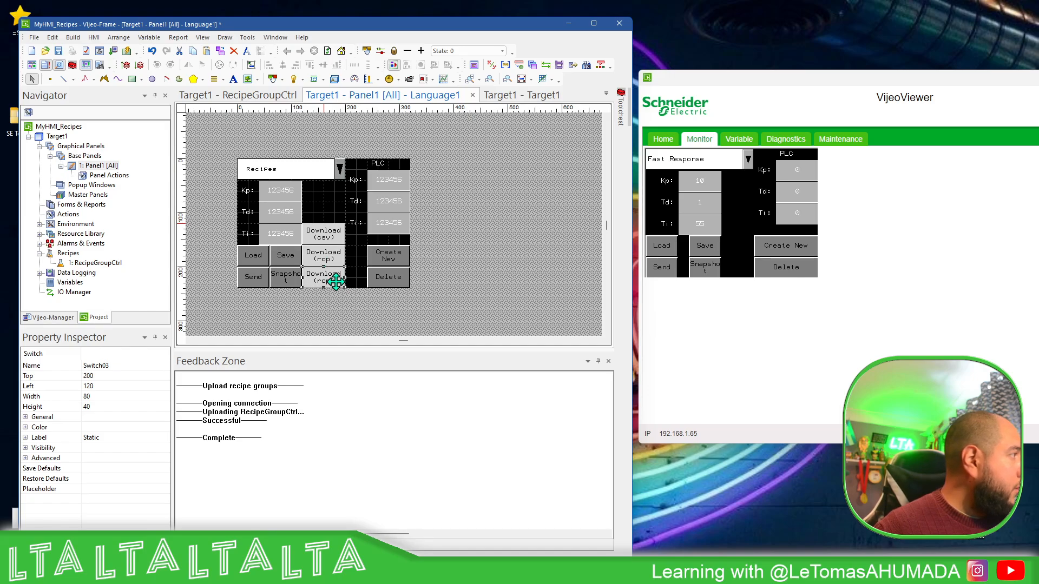
double_click(332, 279)
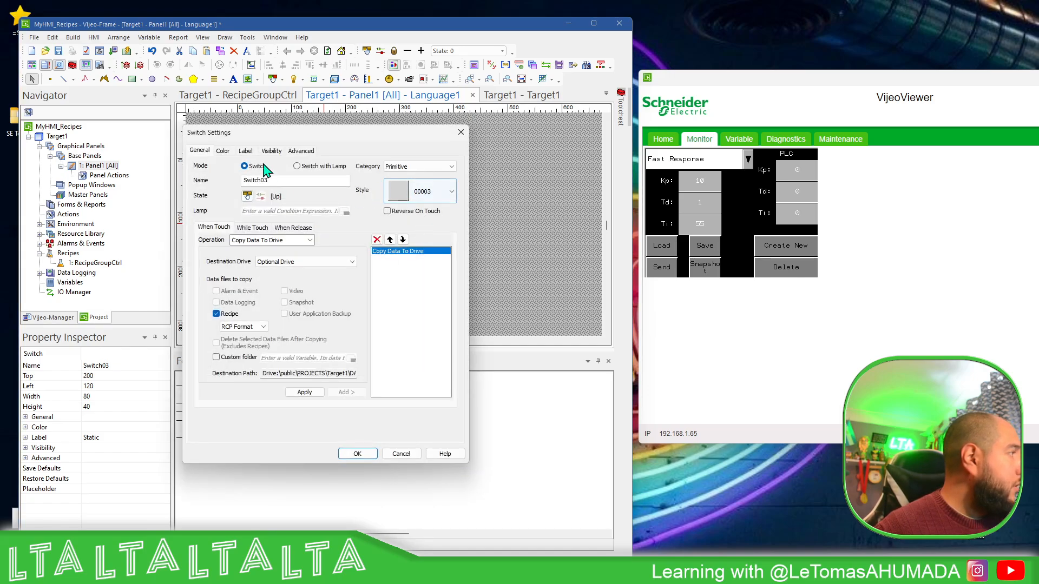
click(245, 151)
double_click(262, 264)
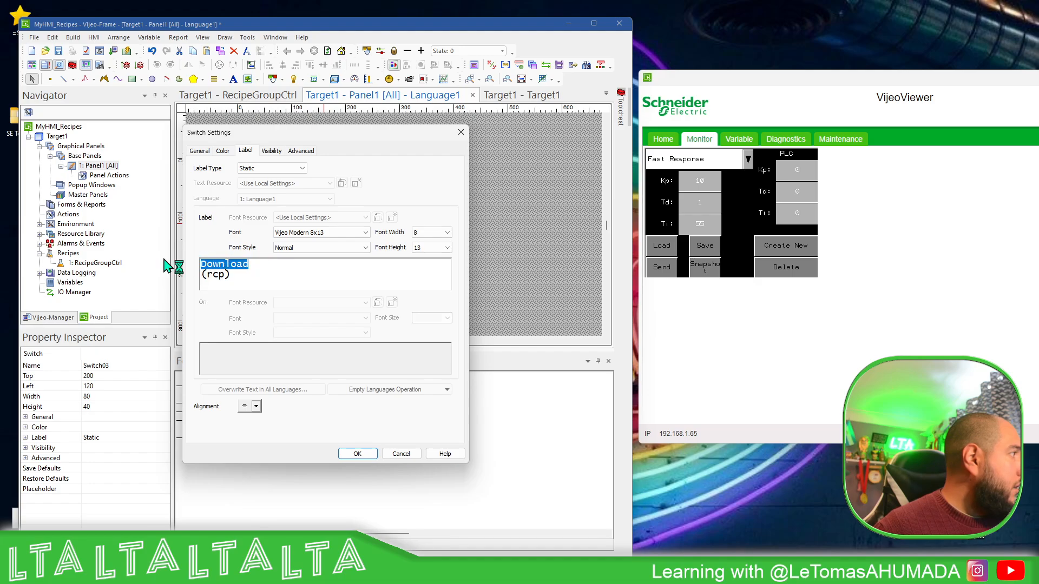
text(upload)
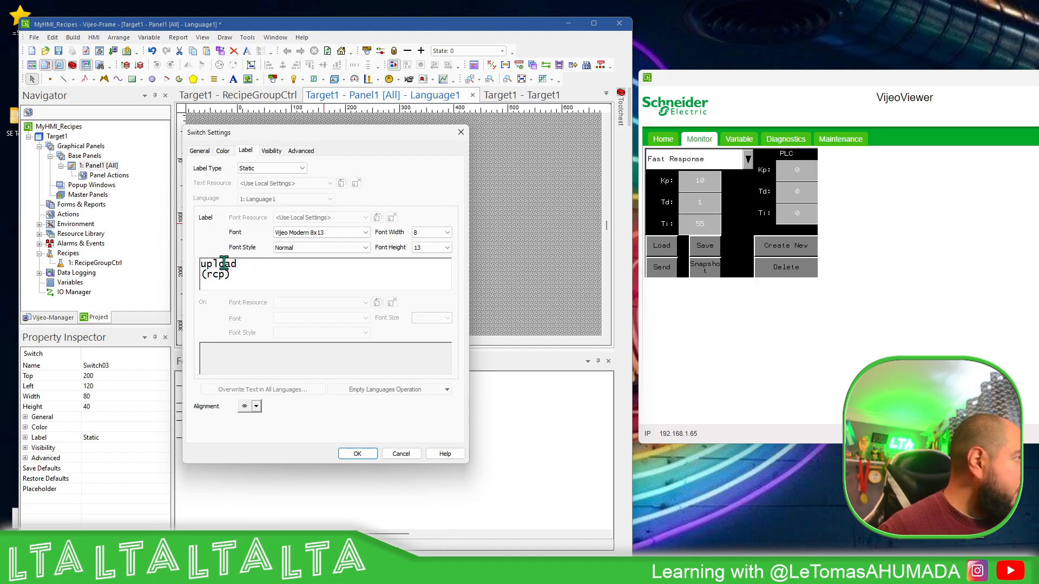
Remove the Copy Data To Drive operation from the upload (rcp) switch
click(200, 151)
click(317, 262)
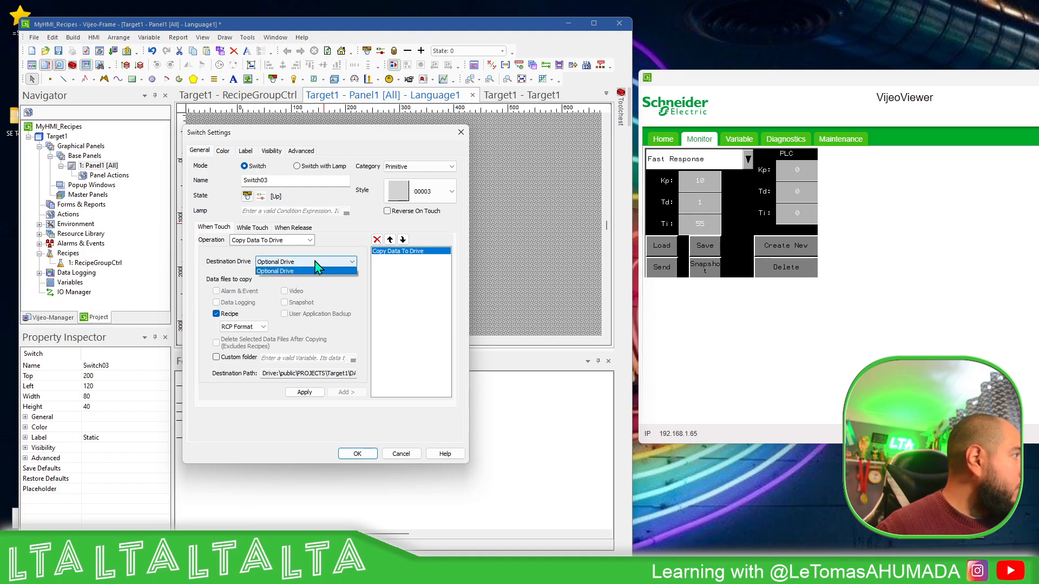
click(315, 261)
click(309, 240)
click(280, 325)
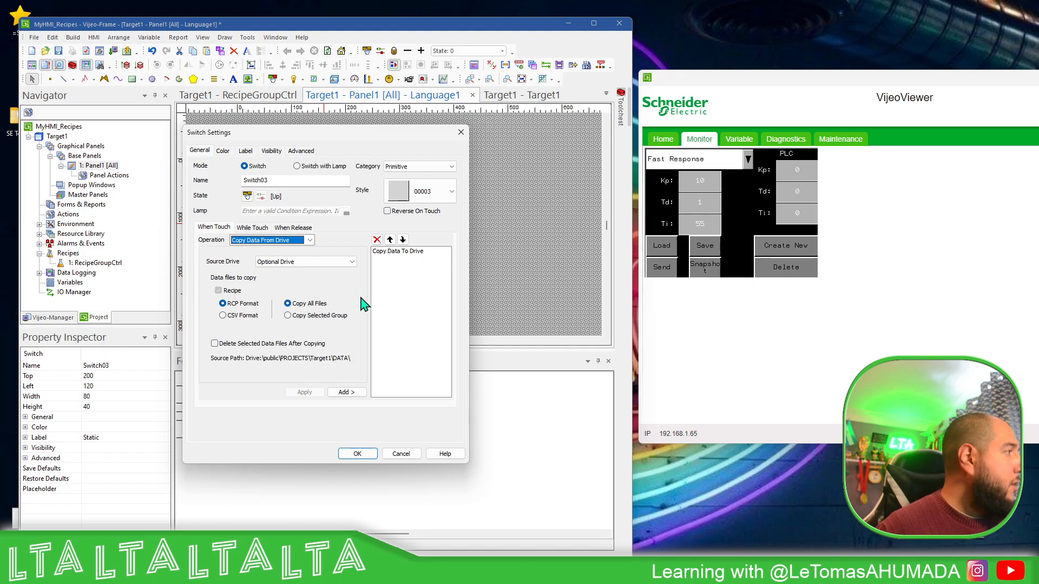
click(341, 393)
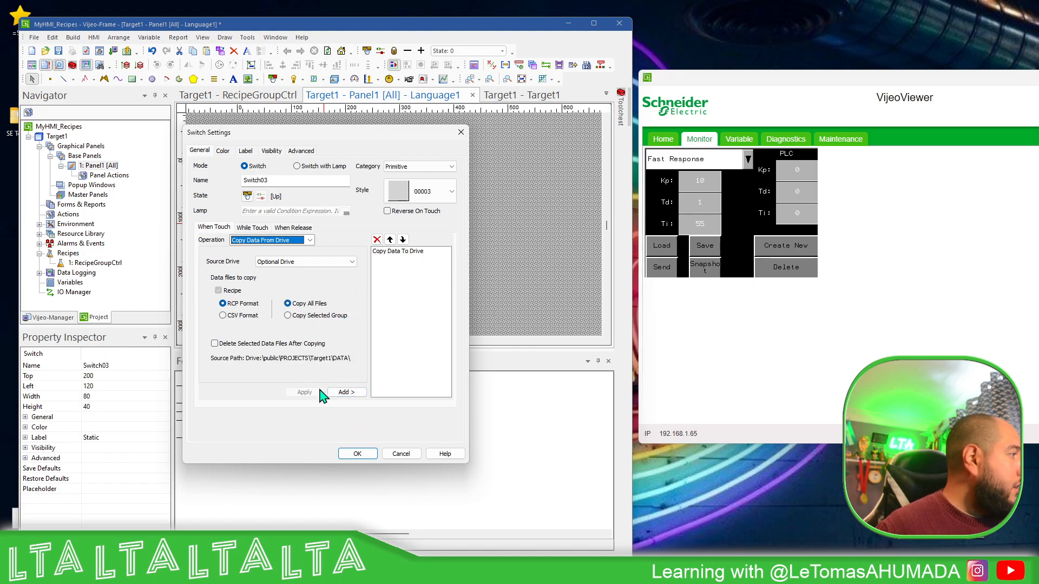
click(410, 251)
click(377, 240)
Add a Copy Data From Drive operation to the upload (rcp) switch with Optional Drive, RCP Format and Copy All Files, and accept its settings
click(309, 240)
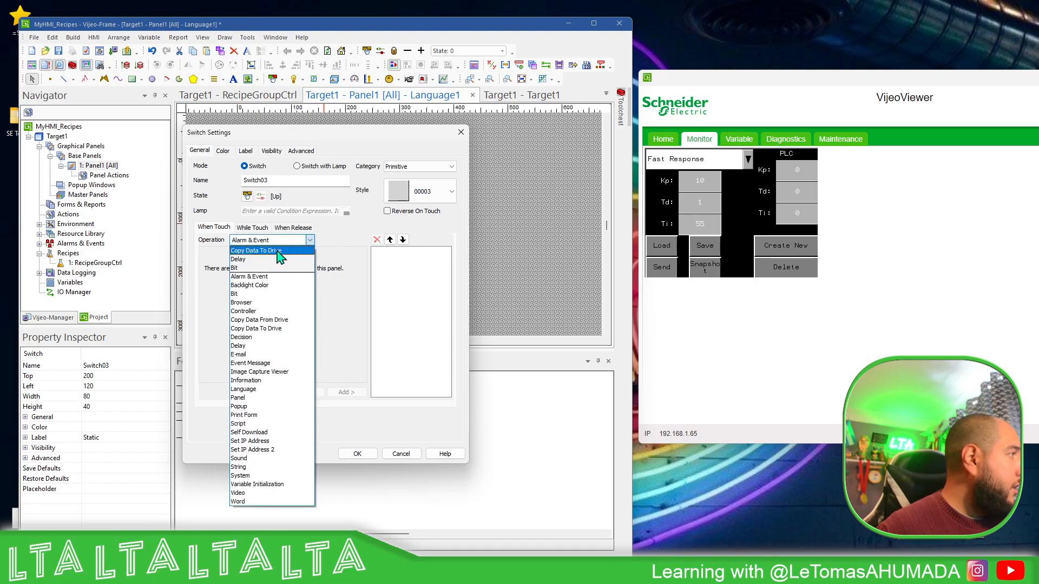
click(280, 320)
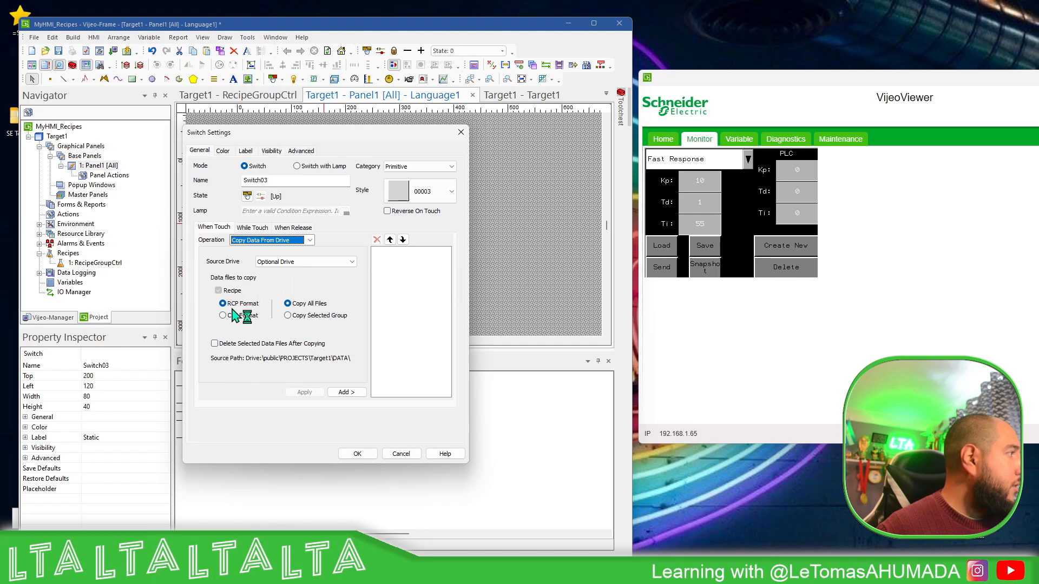
click(346, 393)
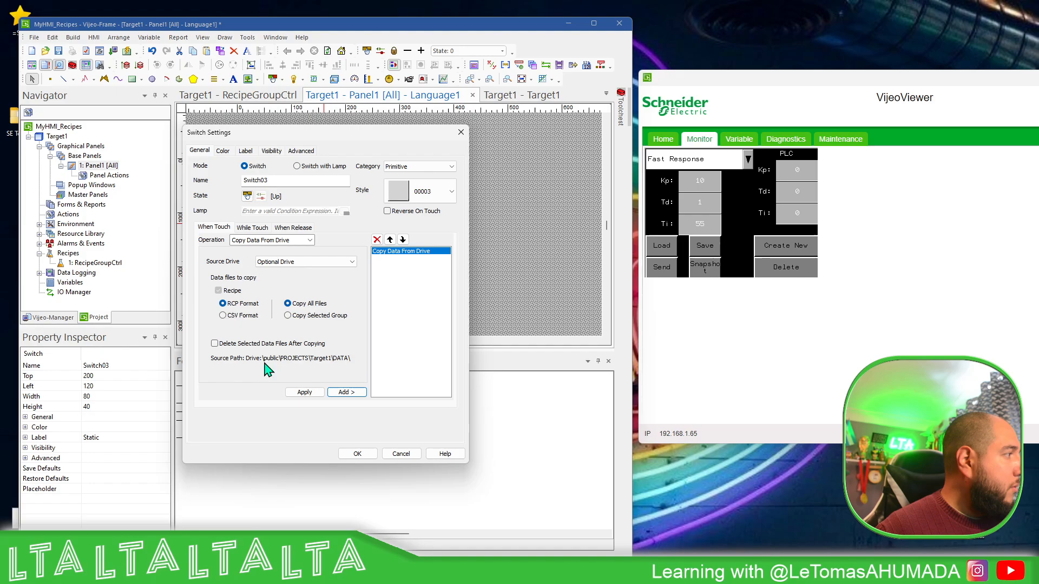
click(358, 455)
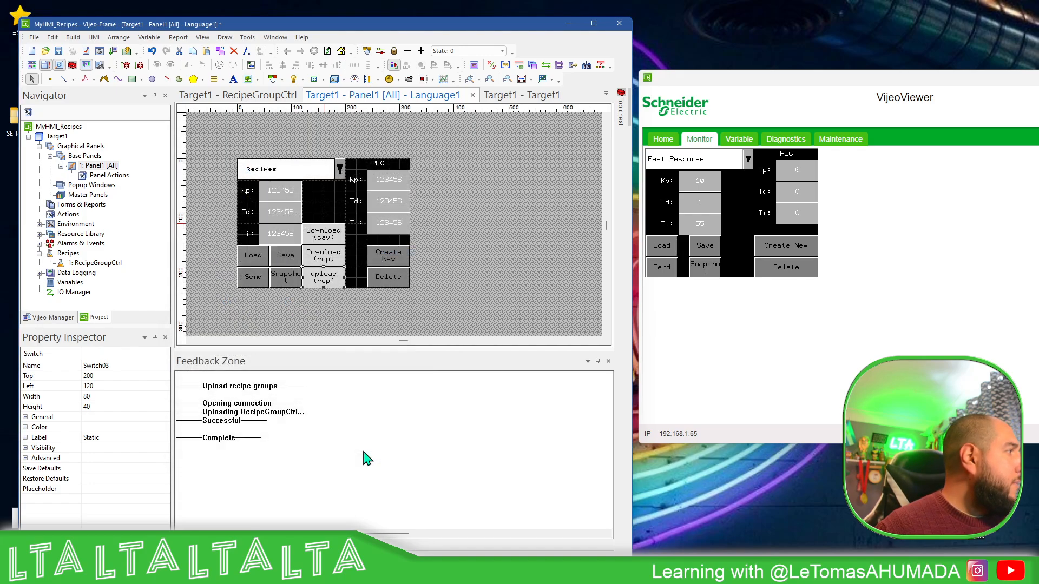
click(473, 263)
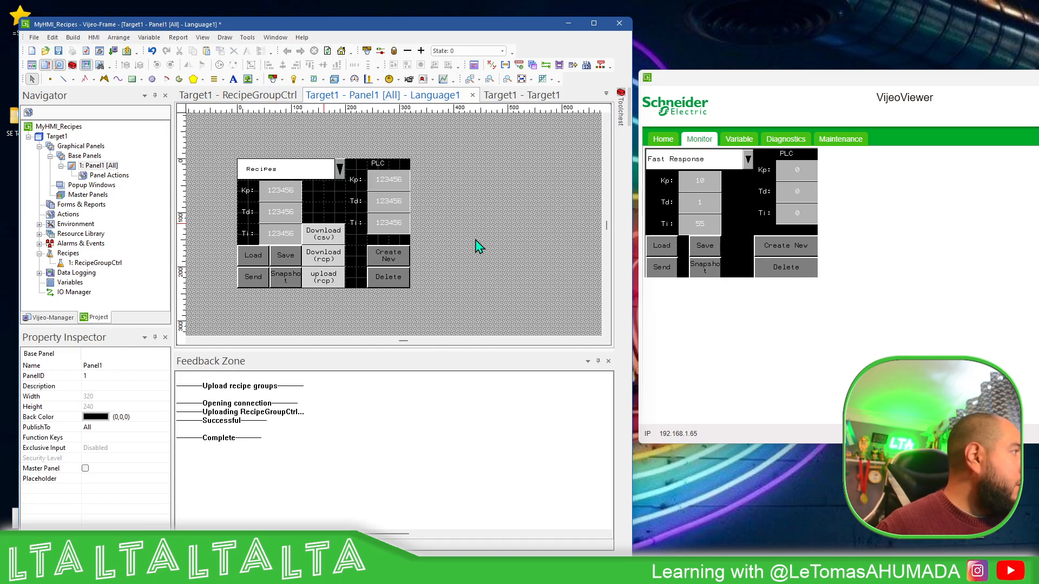
Review Target1's hardware, network and general settings, checking the drive choices for the user application while keeping Main Drive
double_click(57, 136)
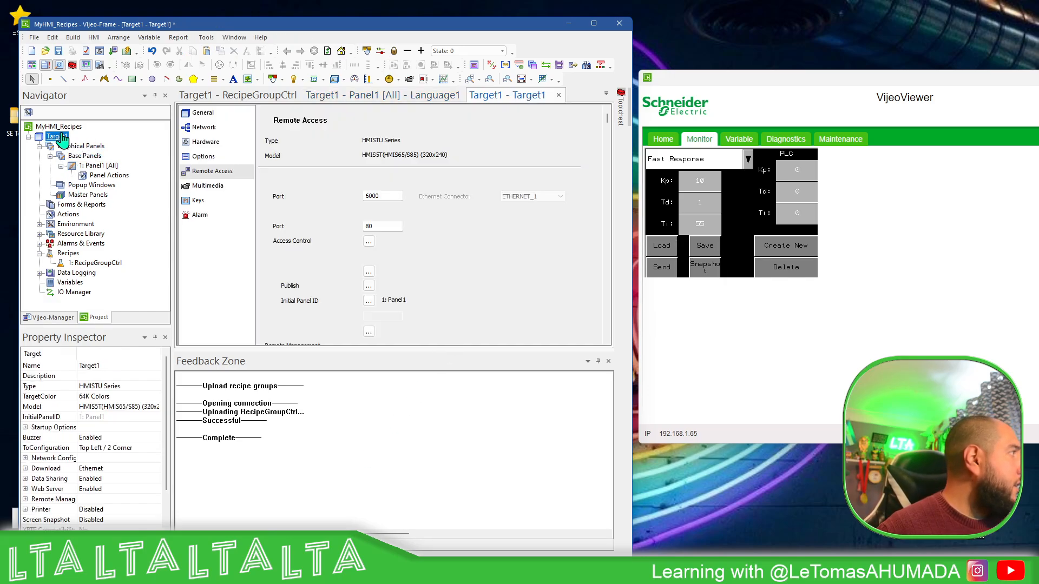
click(206, 143)
scroll(480, 232, down, 3)
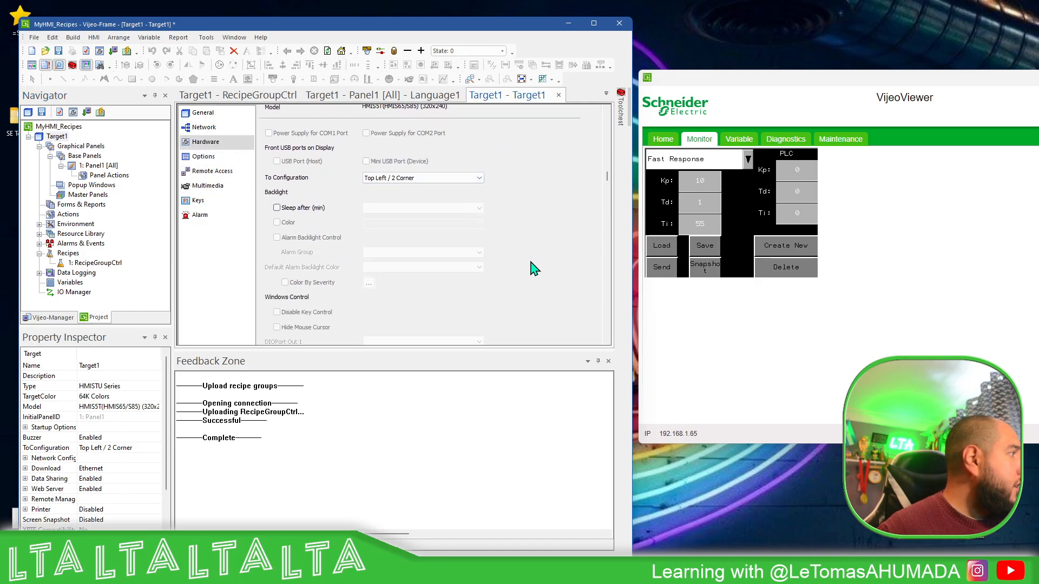
scroll(487, 266, down, 2)
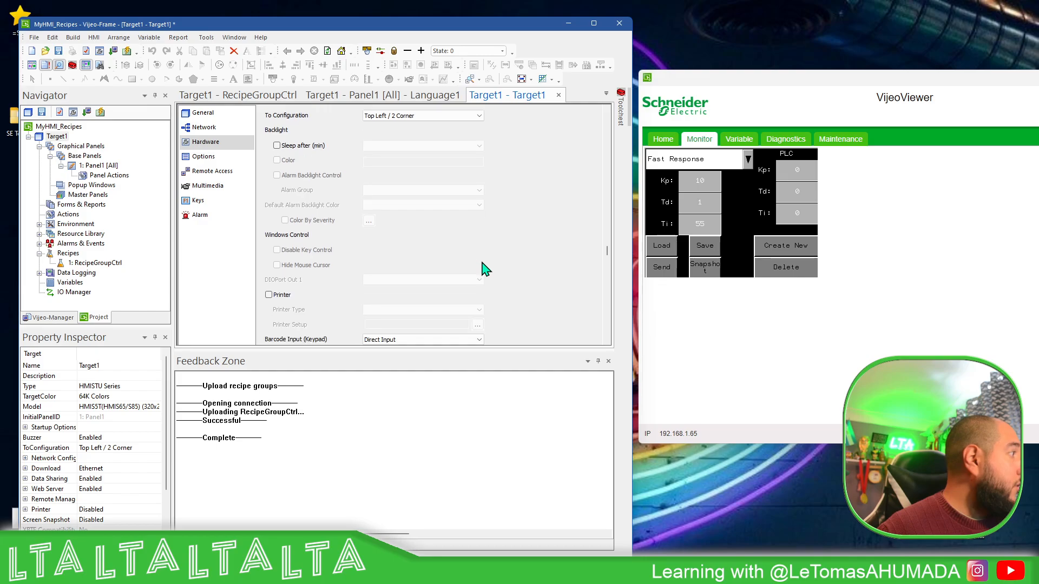
click(204, 127)
click(203, 113)
scroll(571, 244, down, 3)
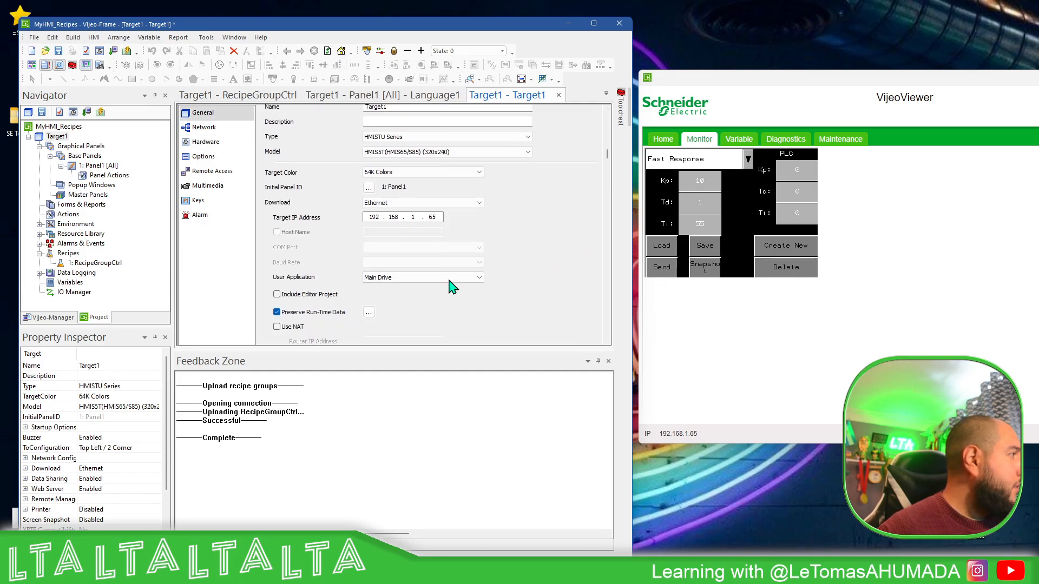
scroll(410, 301, down, 3)
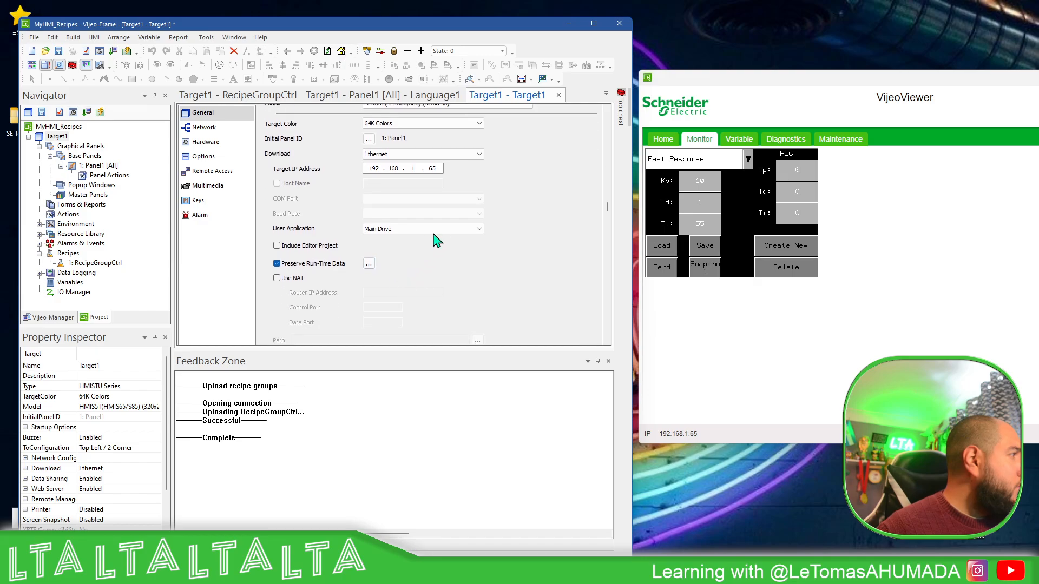
scroll(444, 229, down, 1)
click(462, 230)
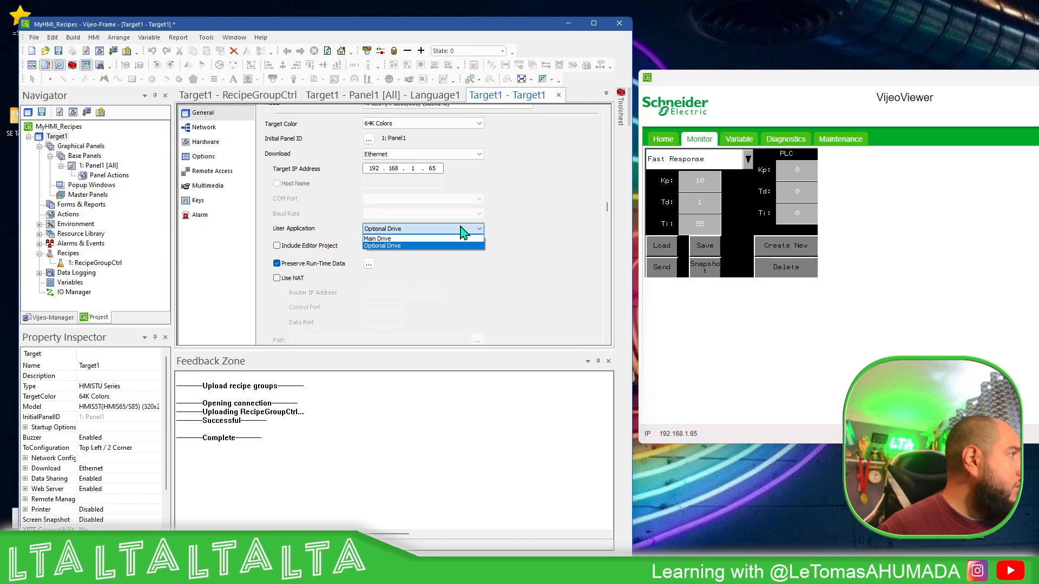
click(382, 238)
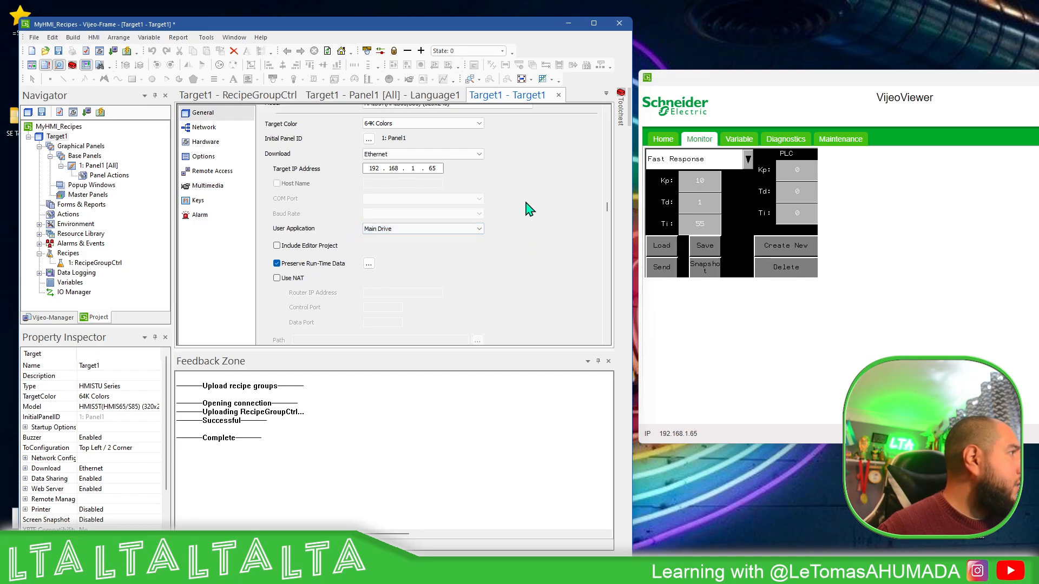
Check Target1's Data Locations in its options, keeping Optional Drive as the runtime data location
click(205, 129)
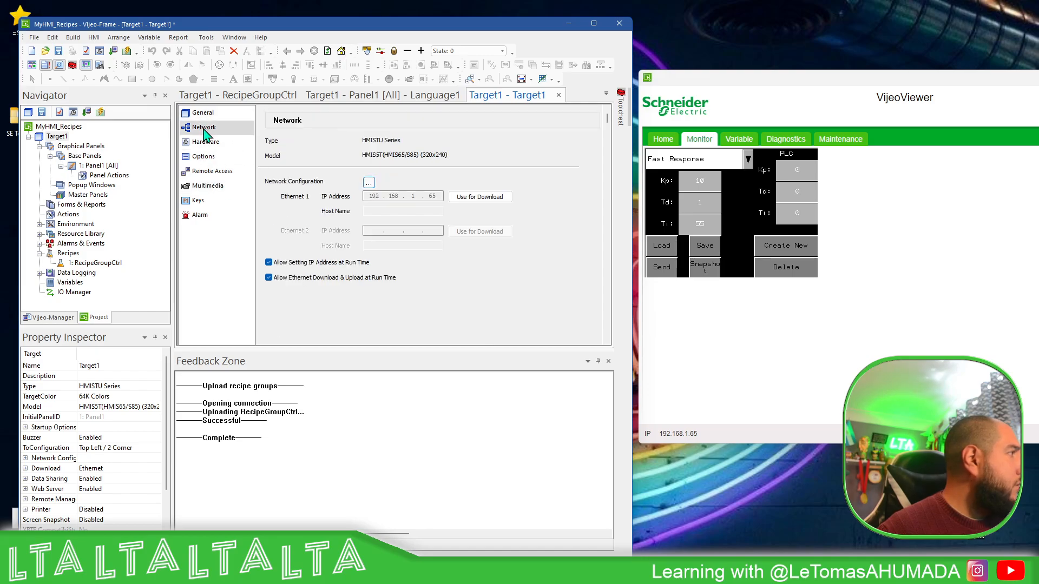
click(206, 141)
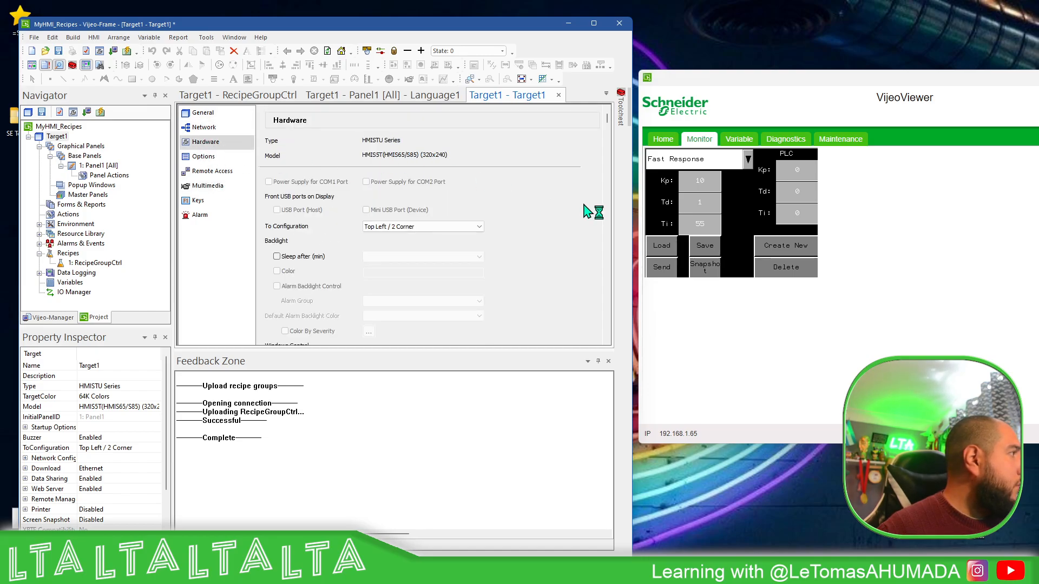
click(201, 157)
scroll(563, 273, down, 1)
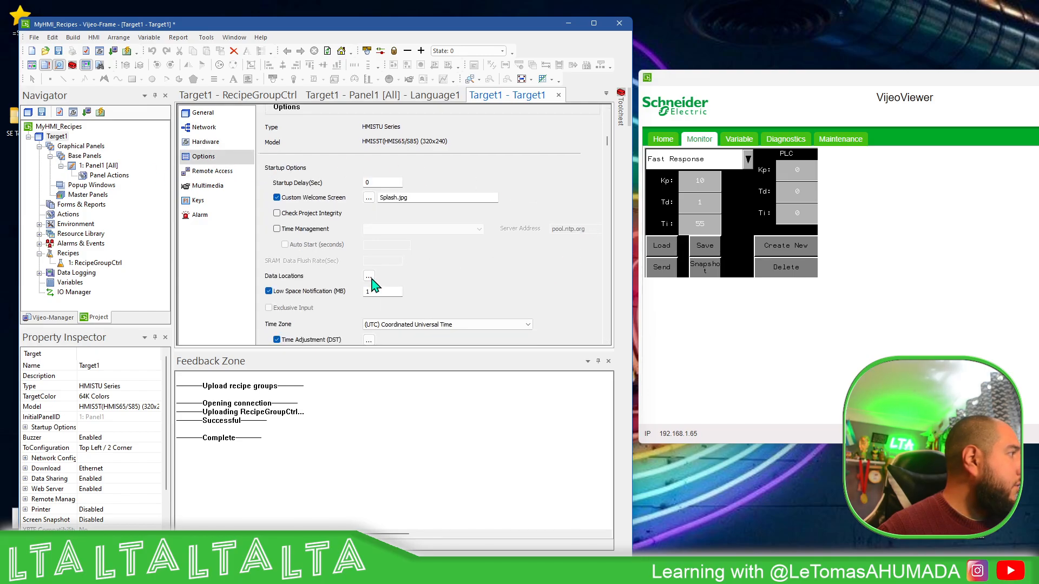
click(368, 277)
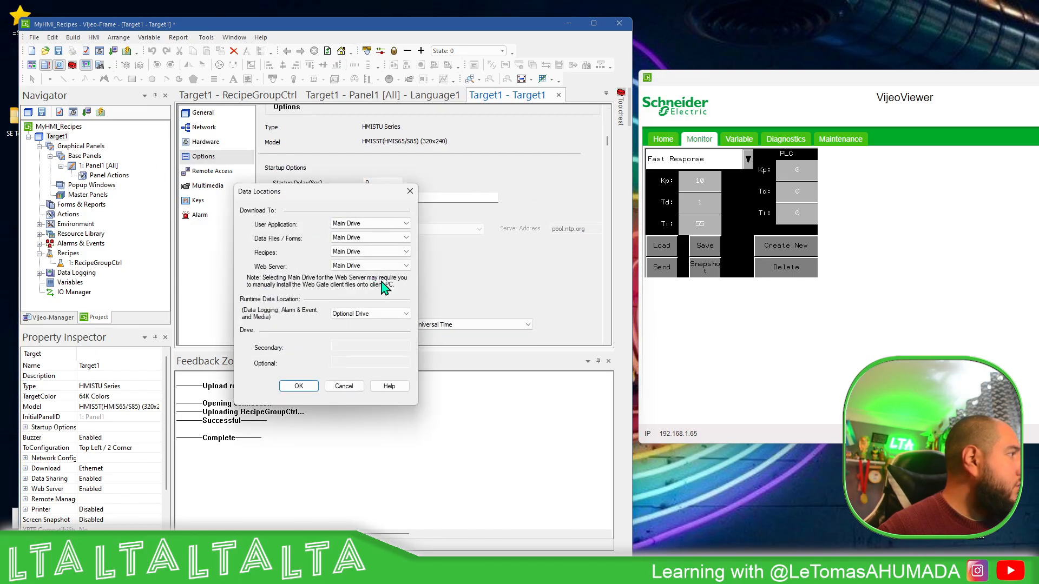
click(393, 314)
click(396, 318)
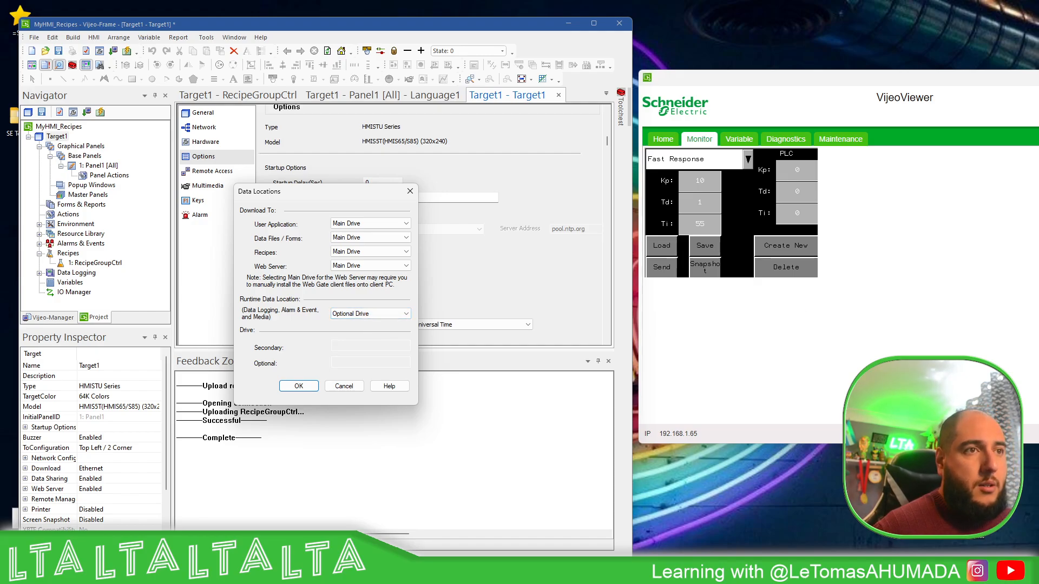
click(299, 386)
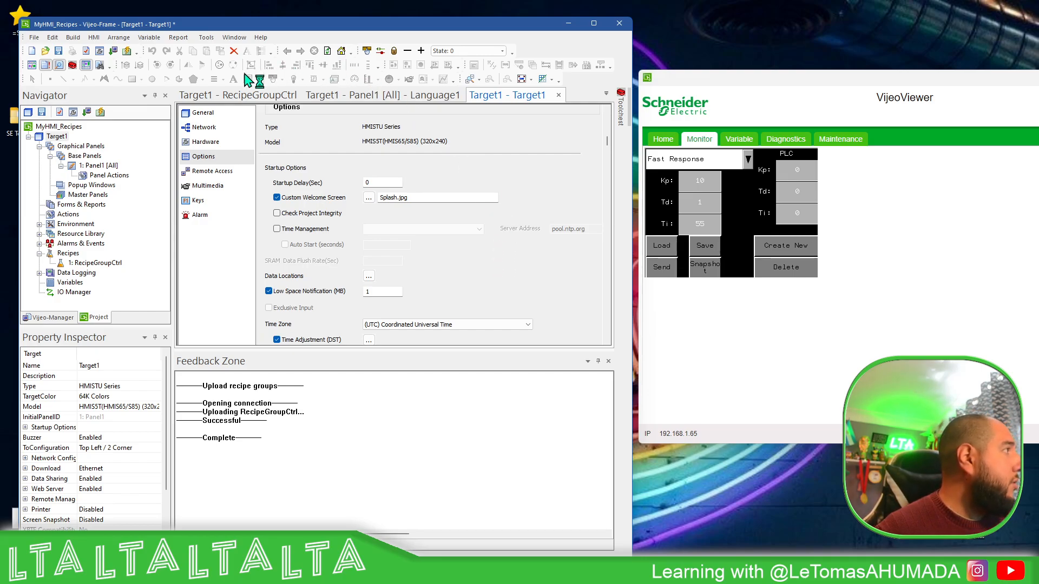
Download the project to the target, allowing the running runtime to close, and close the VijeoViewer window
click(114, 51)
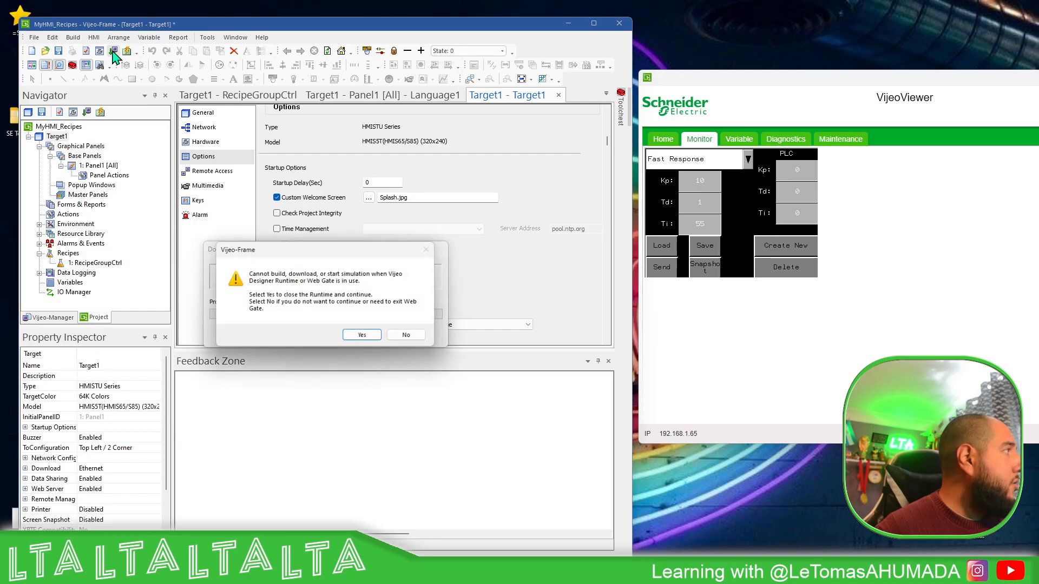
click(363, 336)
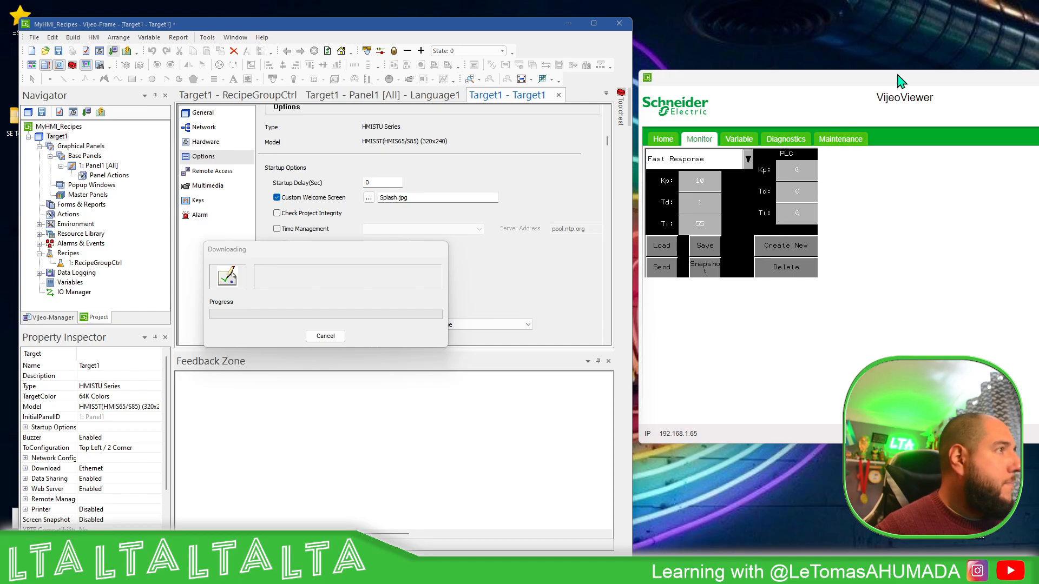
drag(898, 78, 594, 89)
click(854, 89)
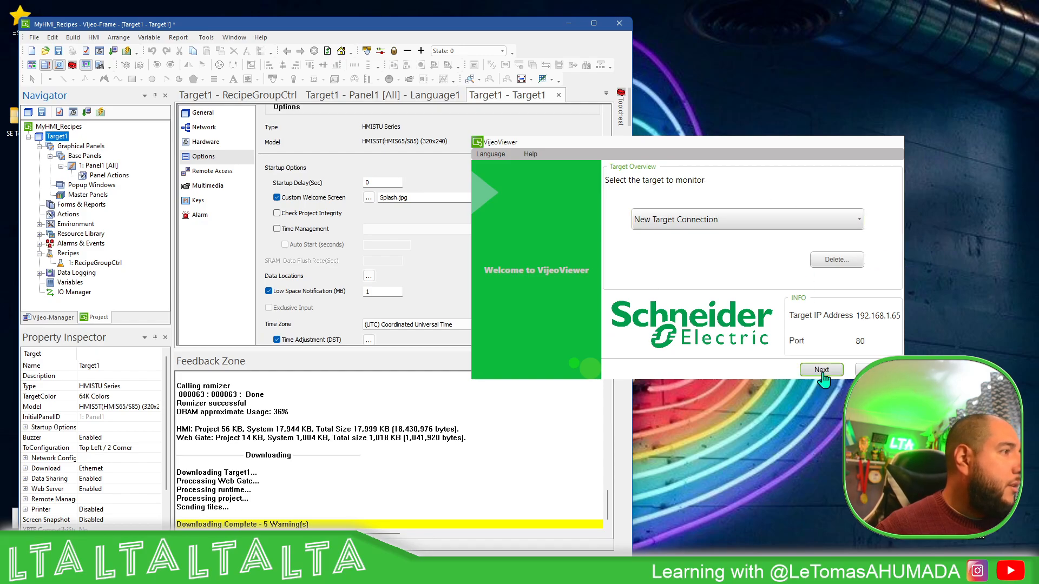
Connect VijeoViewer to the target at 192.168.1.65, port 80, over Https and move its window beside the editor
click(831, 373)
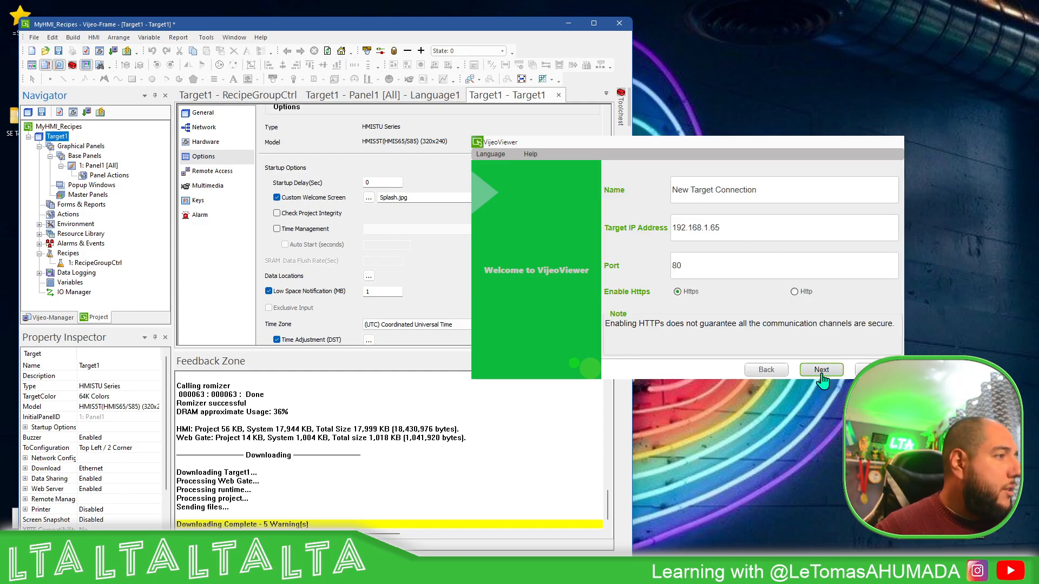
click(821, 371)
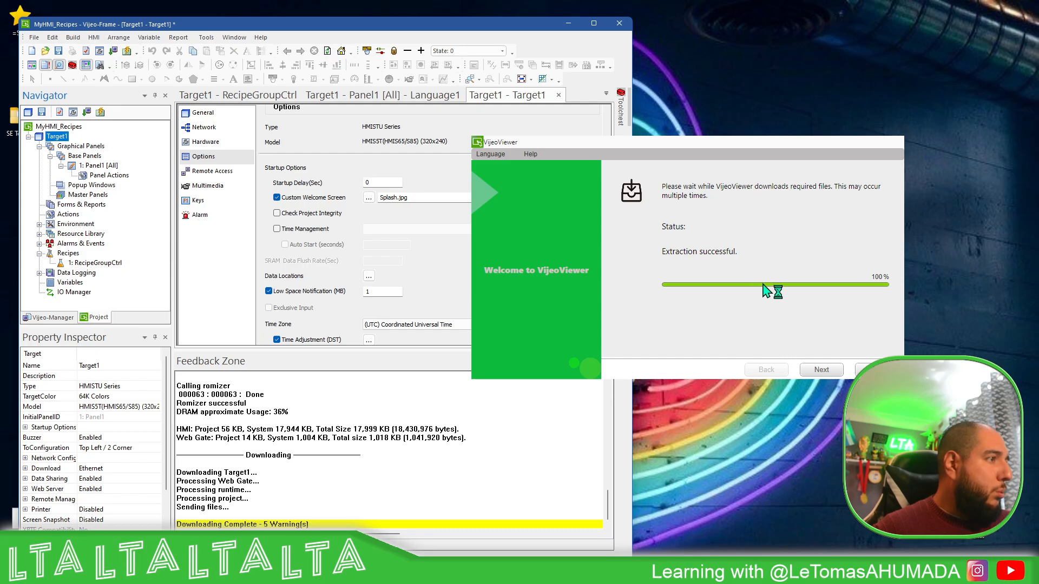
click(821, 373)
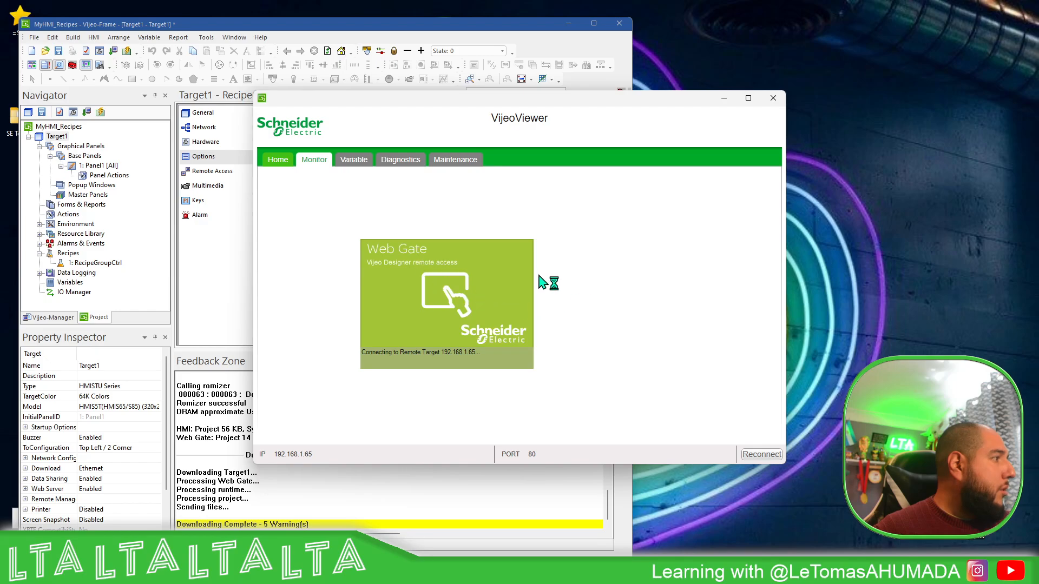
drag(494, 103, 725, 101)
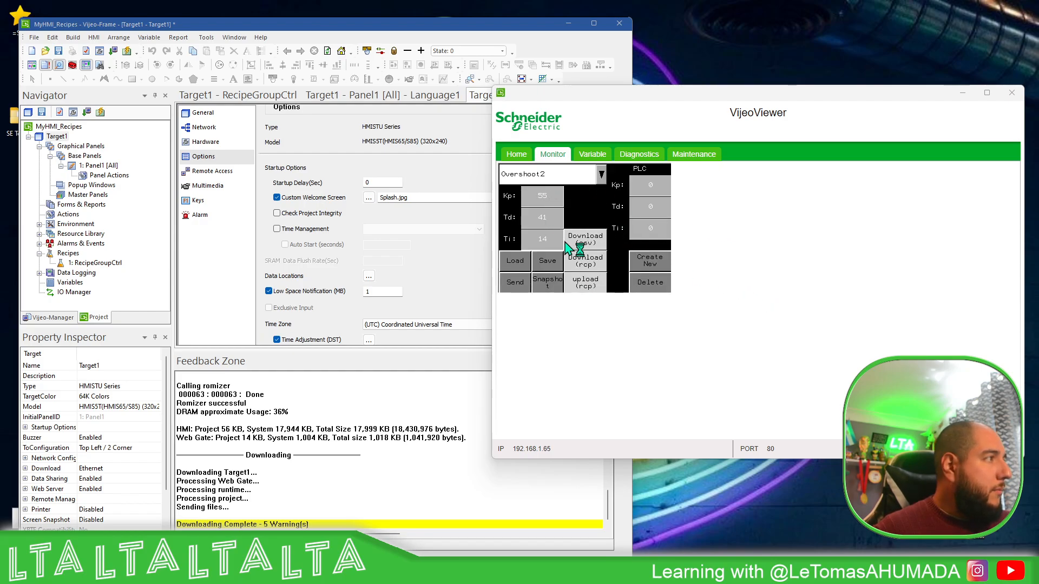
Show Panel1 in the editor beside VijeoViewer and look through the recipes available in the viewer's recipe list
double_click(98, 166)
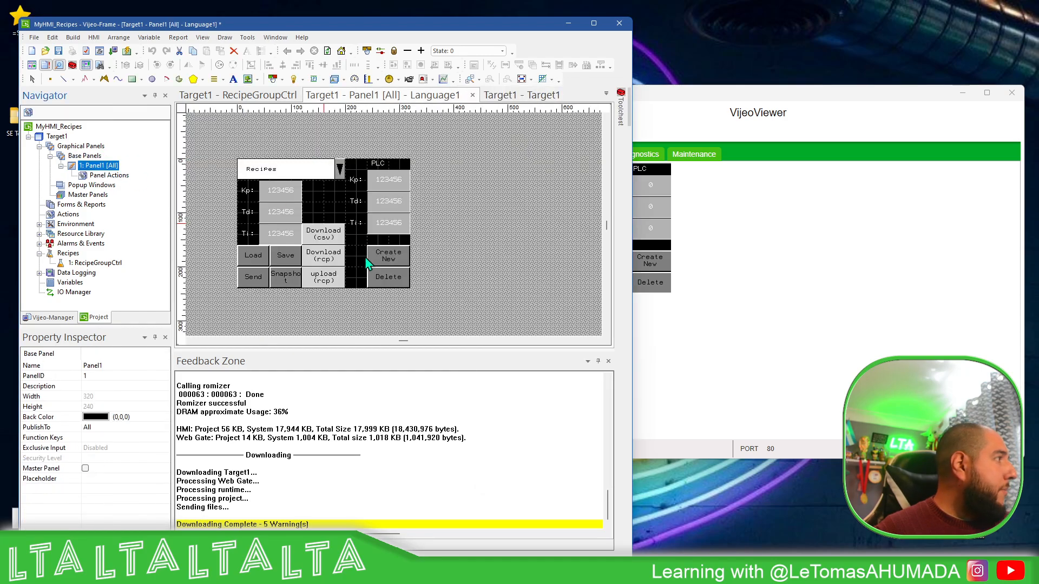
click(731, 231)
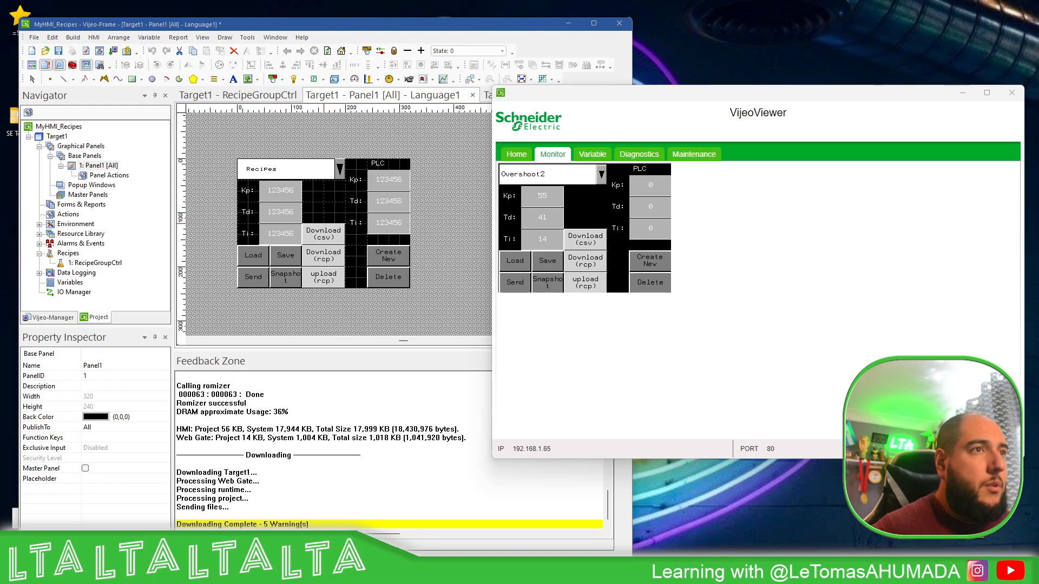
drag(1038, 211, 1038, 254)
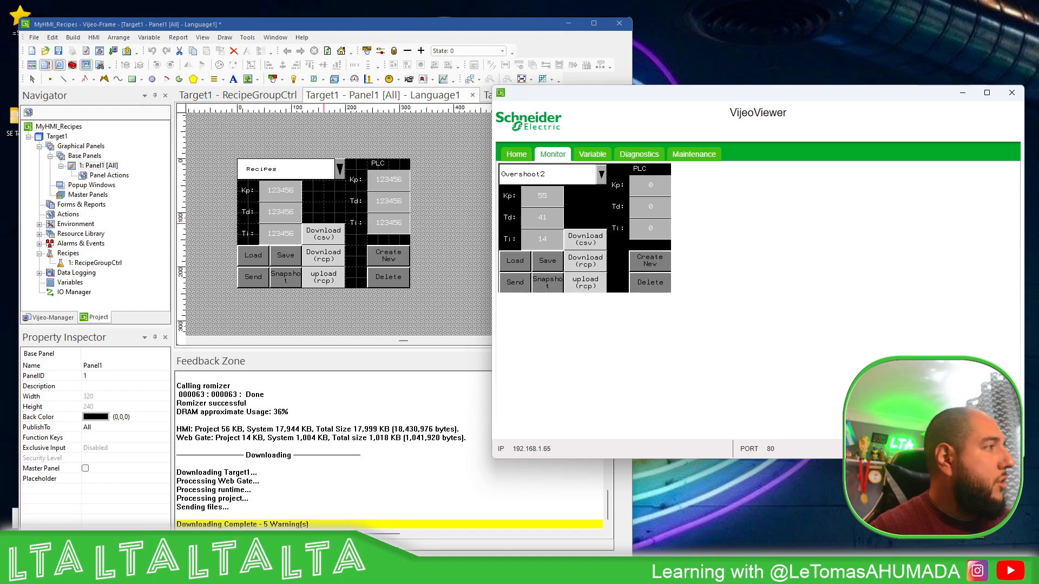
click(601, 175)
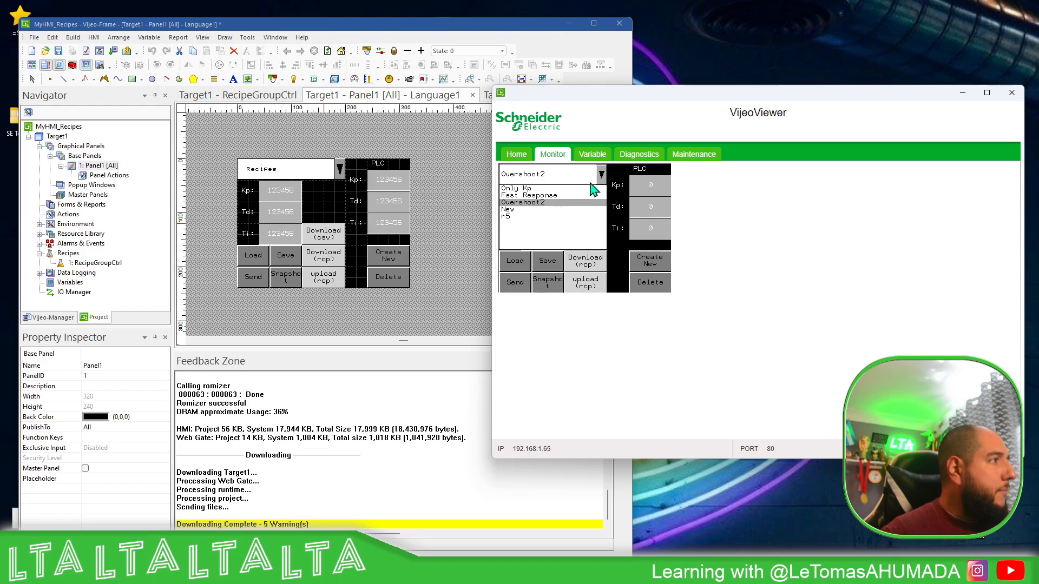
click(602, 176)
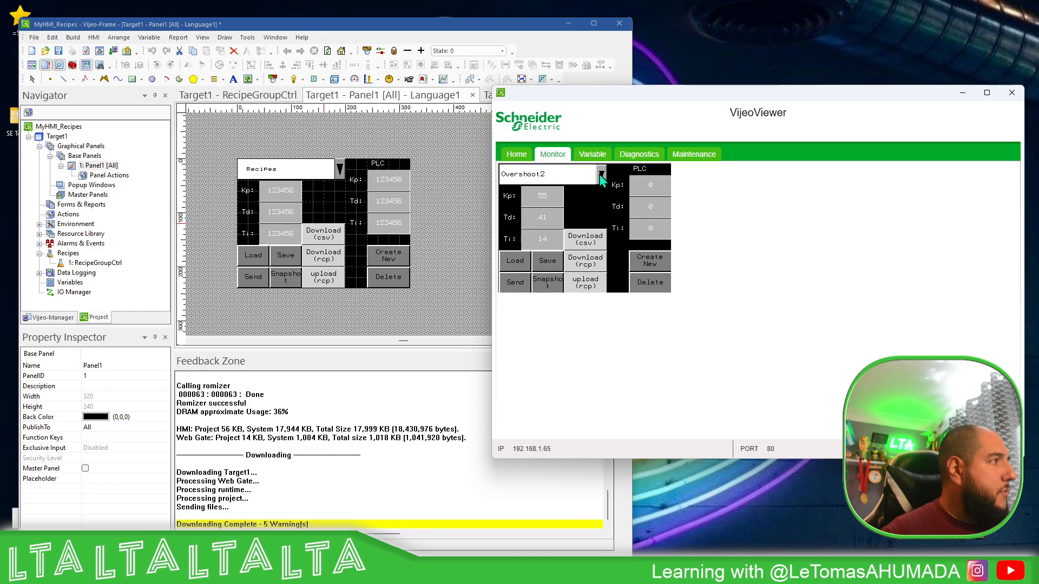
Create a new recipe in VijeoViewer and name it SOmethingNew
click(659, 263)
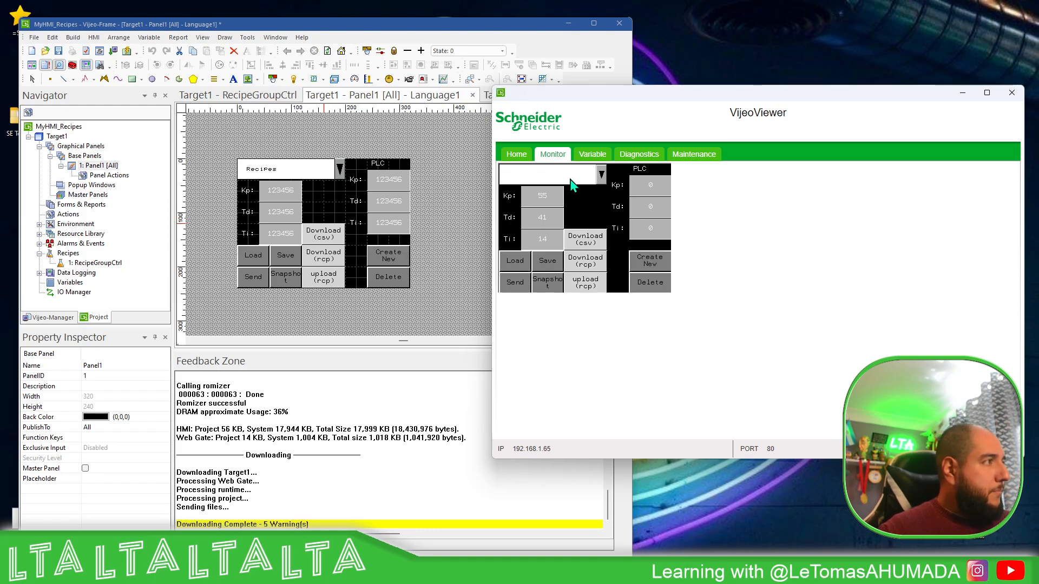
click(521, 179)
text(SOmethingNew)
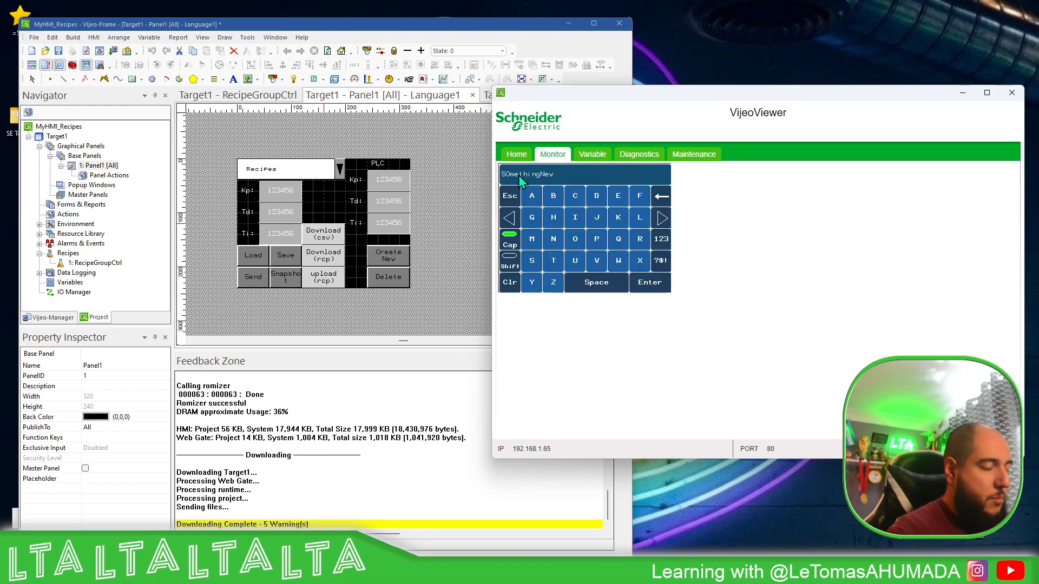
key(Return)
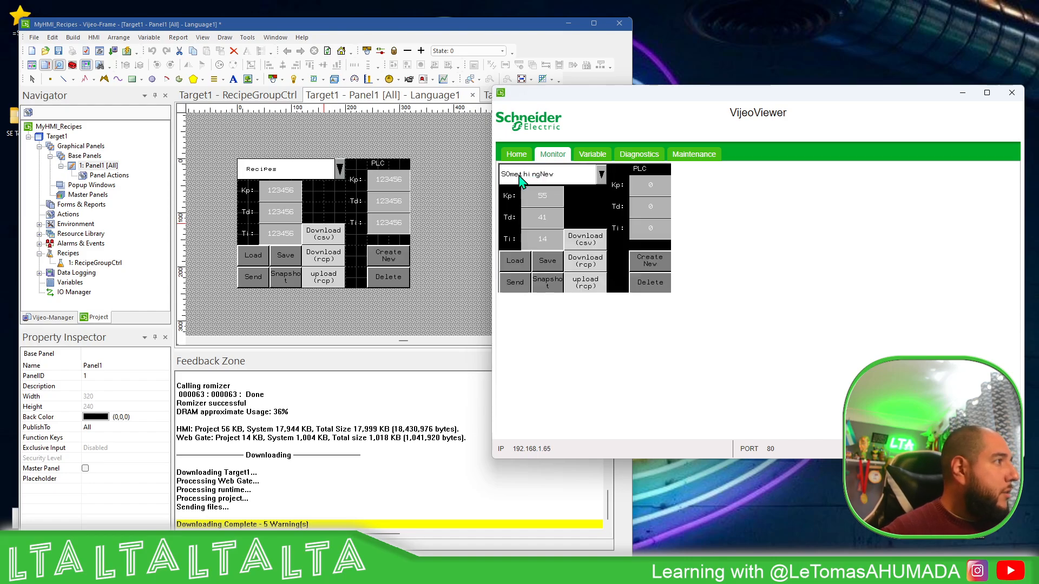
Set the SOmethingNew recipe's Kp to 1, Td to 2 and Ti to 3, and save the recipe
click(538, 204)
click(544, 263)
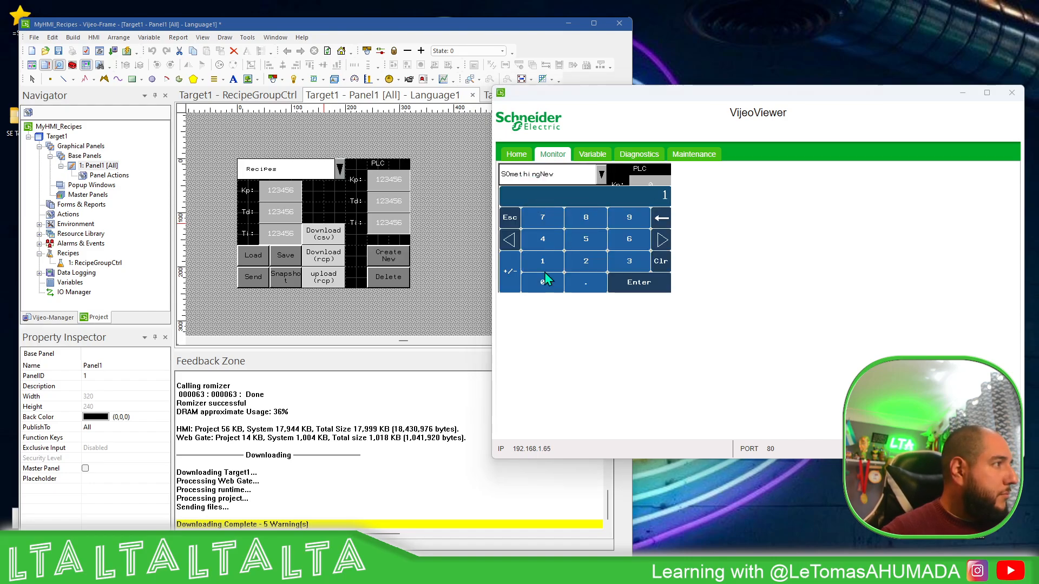
click(638, 290)
click(542, 217)
click(587, 261)
click(631, 286)
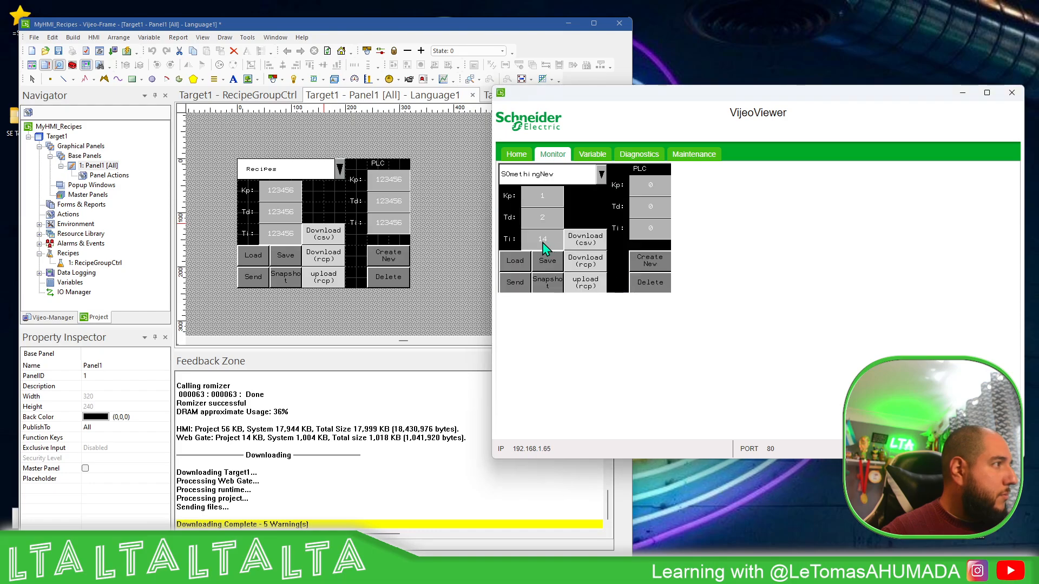
click(543, 247)
click(627, 261)
click(644, 292)
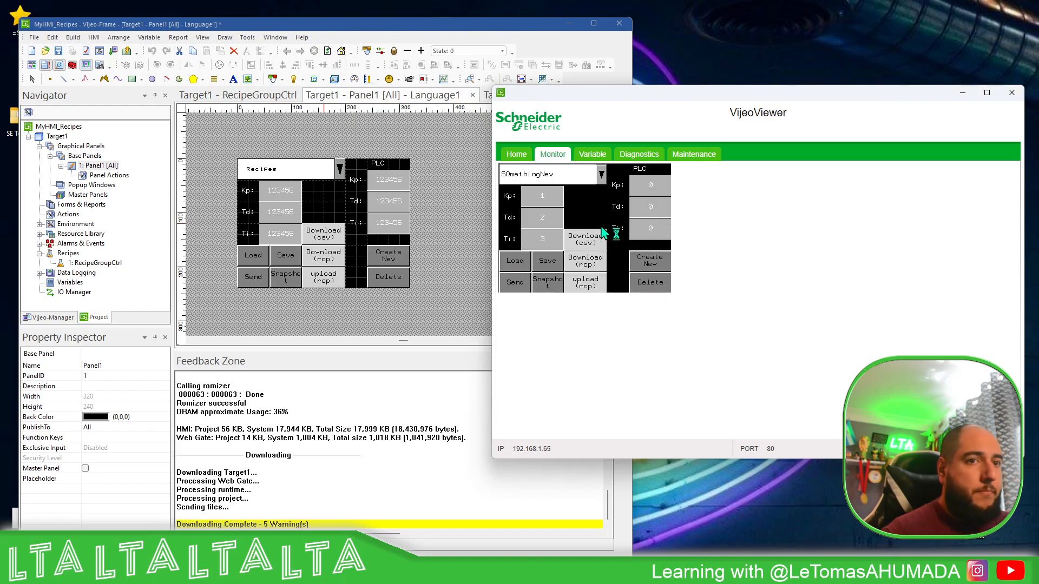
click(542, 265)
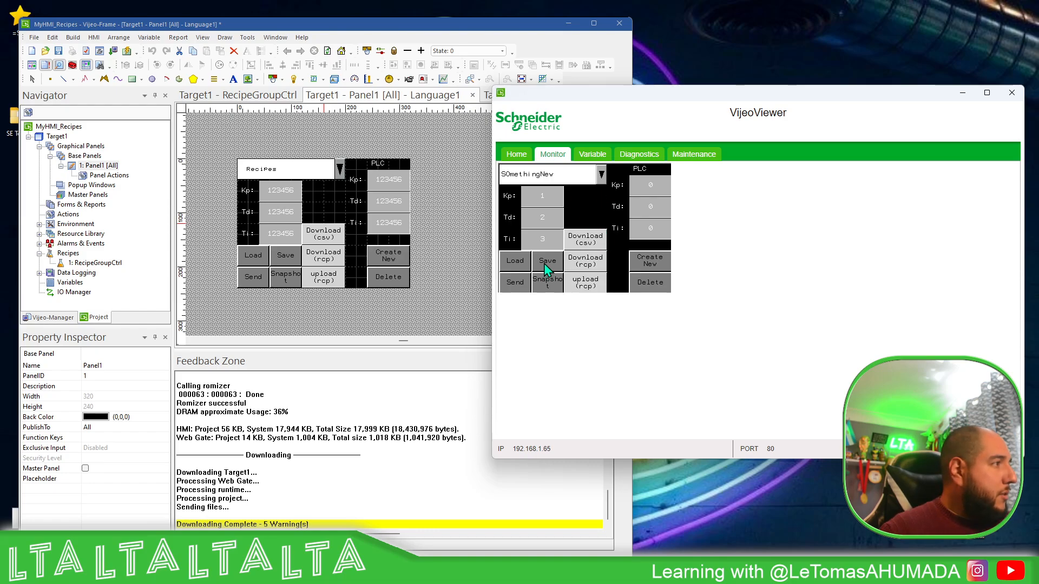
Download the recipes as CSV from the HMI panel, check the USB Drive (E:) contents and return to VijeoViewer
click(596, 246)
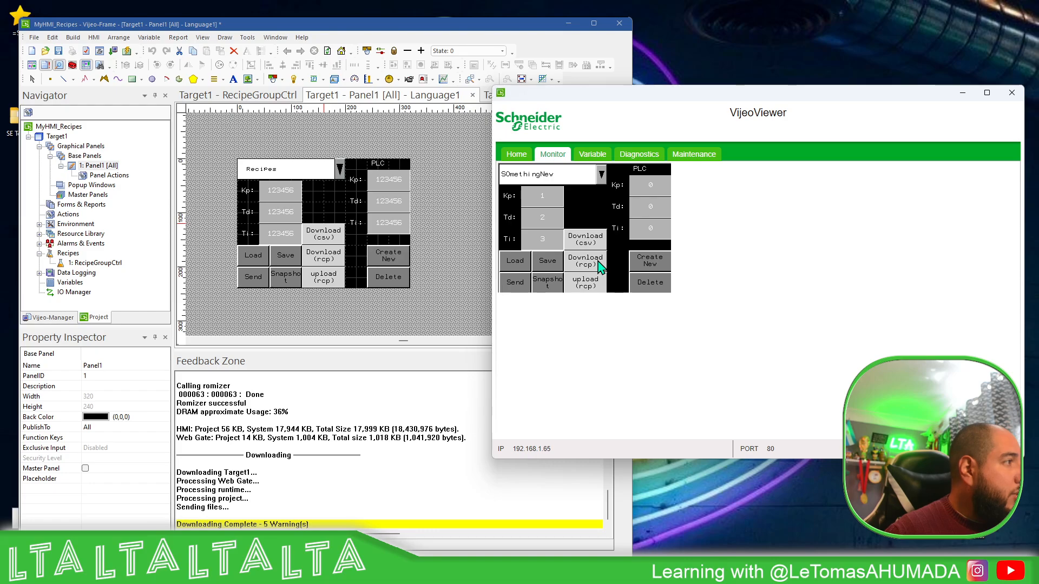
click(633, 256)
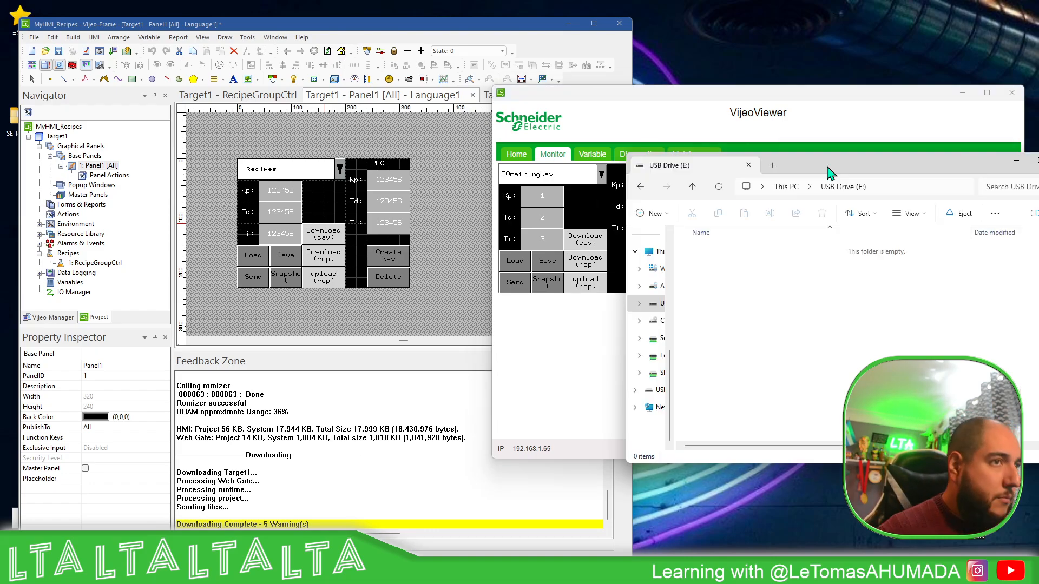
drag(815, 162, 796, 182)
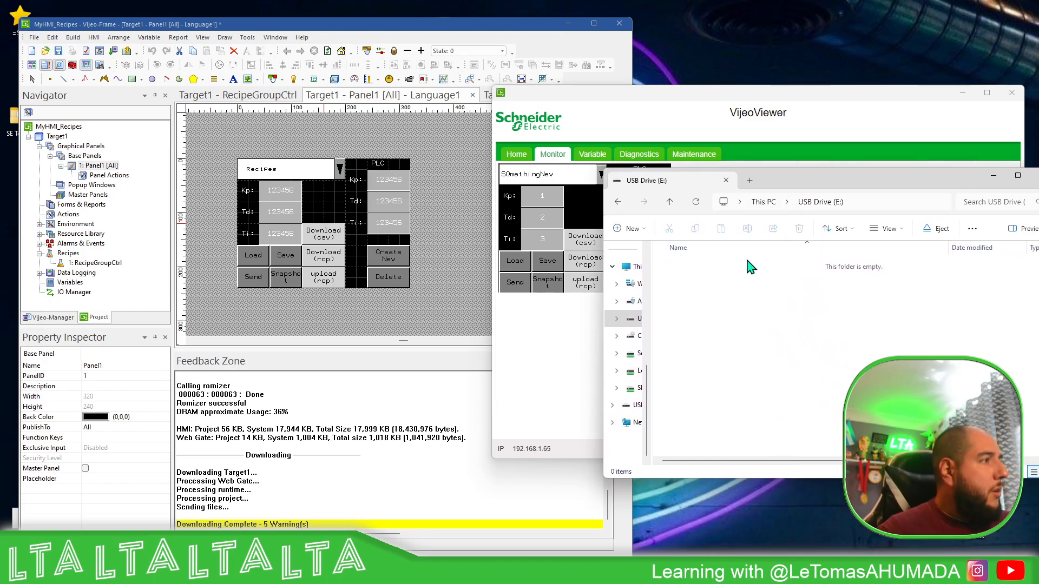
click(574, 329)
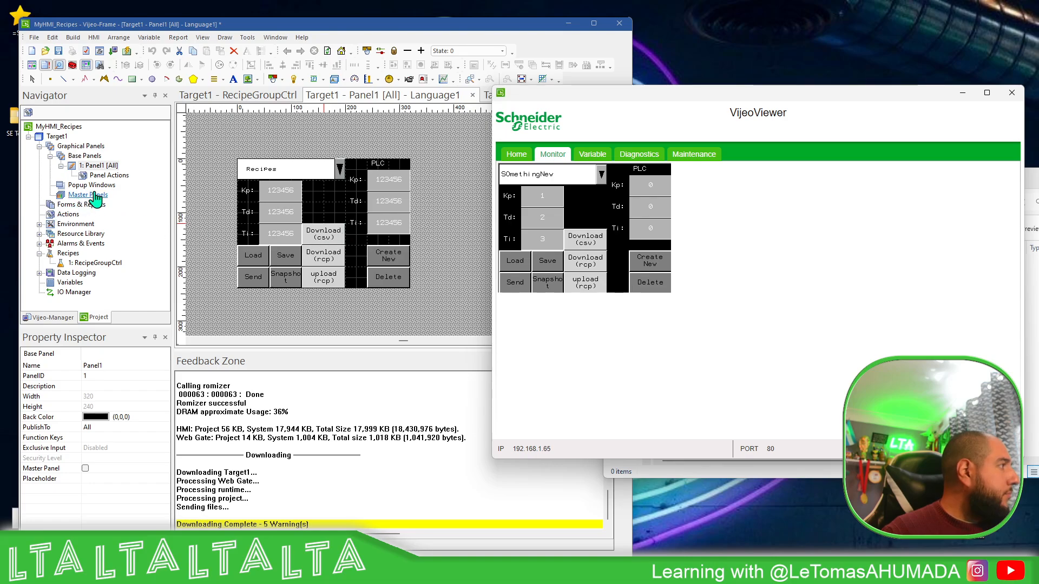
Check Target1's Data Locations in its options, keeping Optional Drive as the runtime data location, and close the dialog
double_click(57, 137)
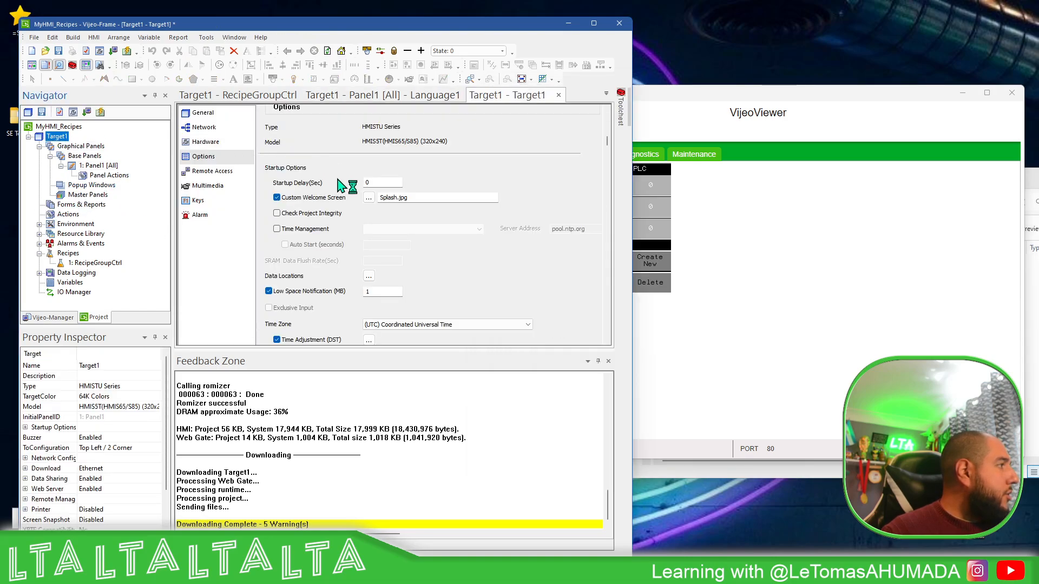
click(369, 262)
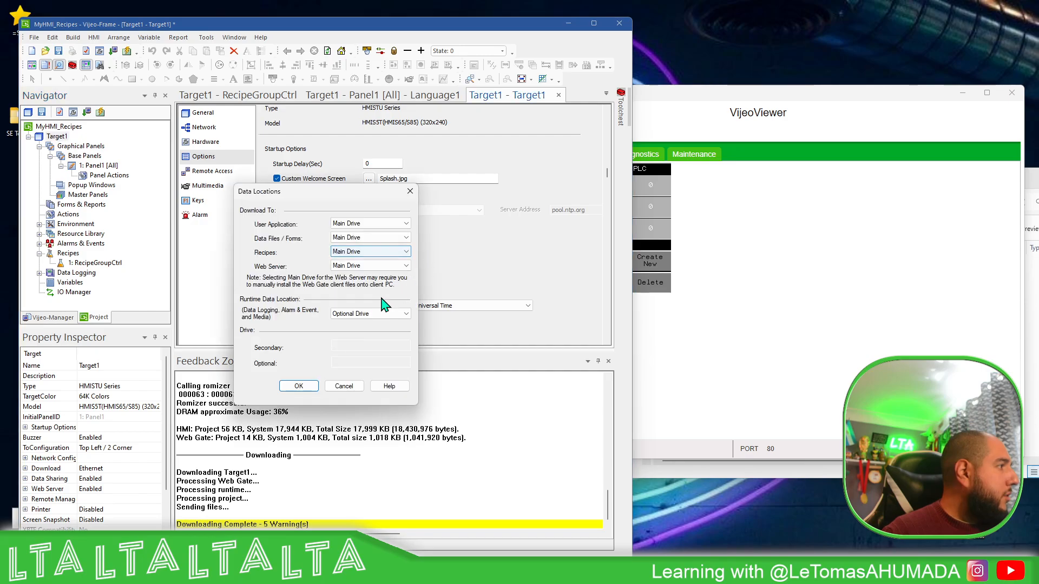
click(378, 314)
click(378, 323)
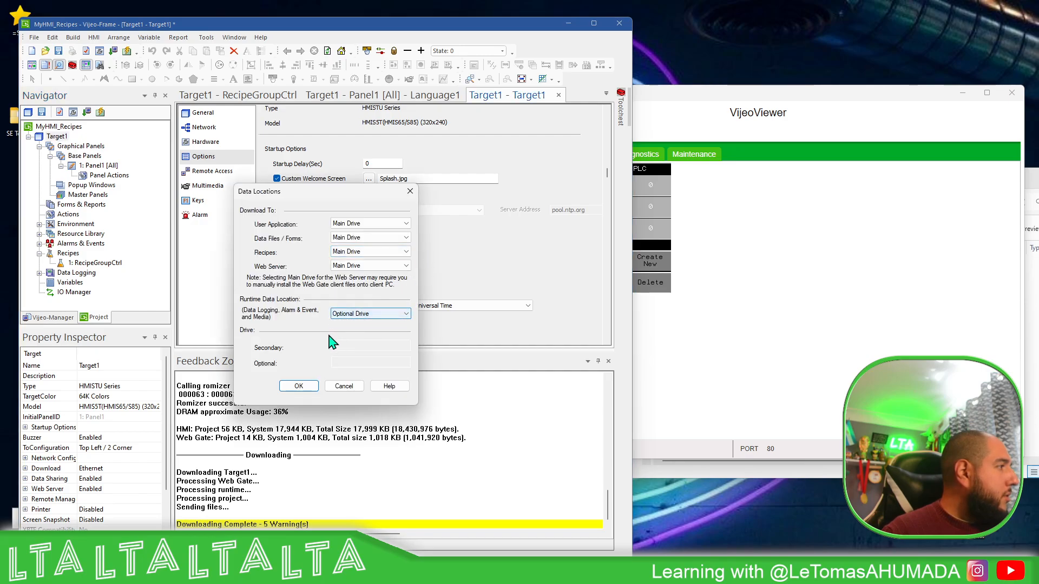
click(410, 191)
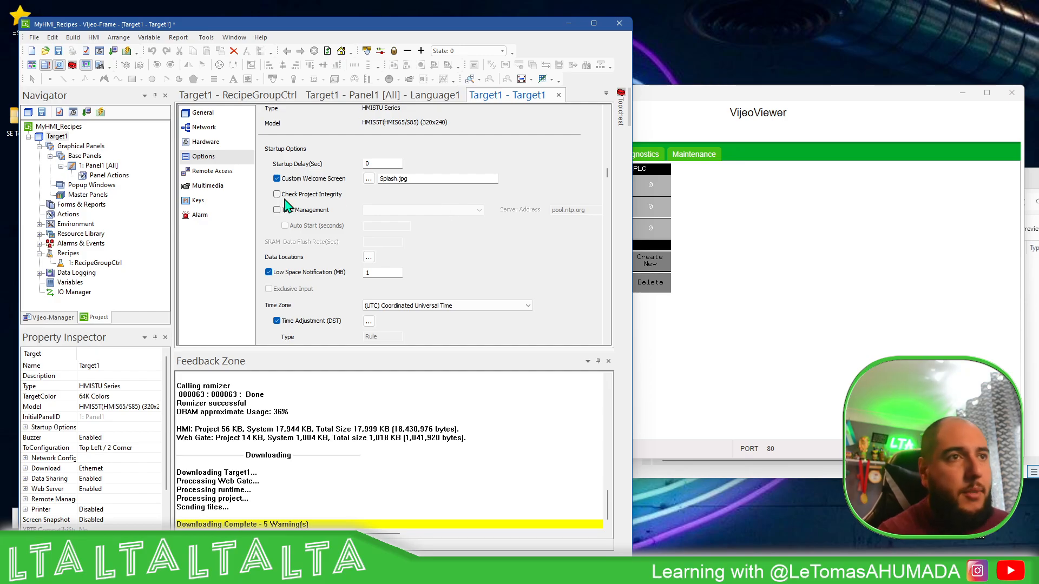
Check the file system in the properties of USB Drive (E:), and close the properties and drive windows
click(920, 470)
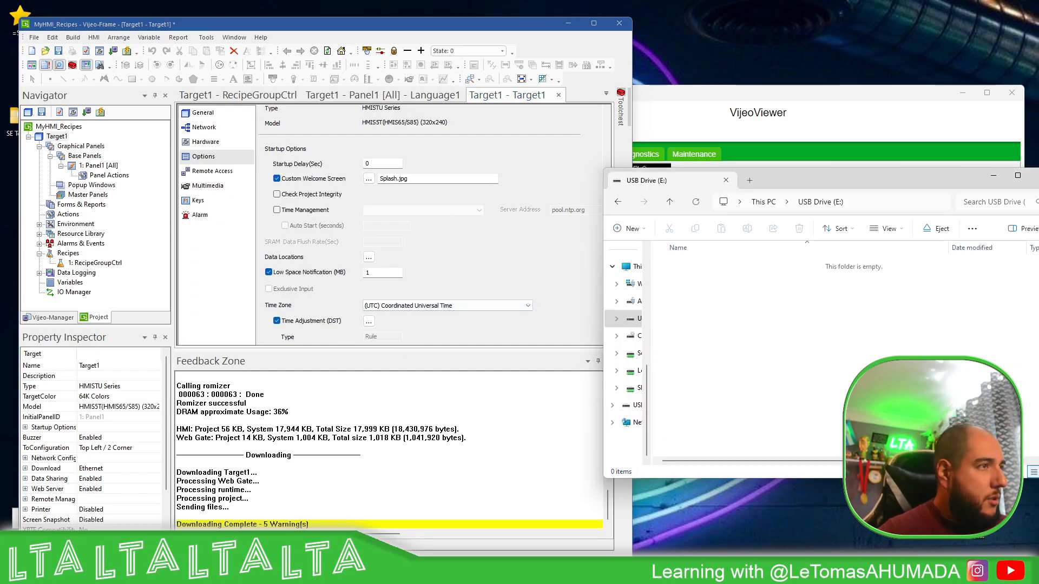
right_click(631, 321)
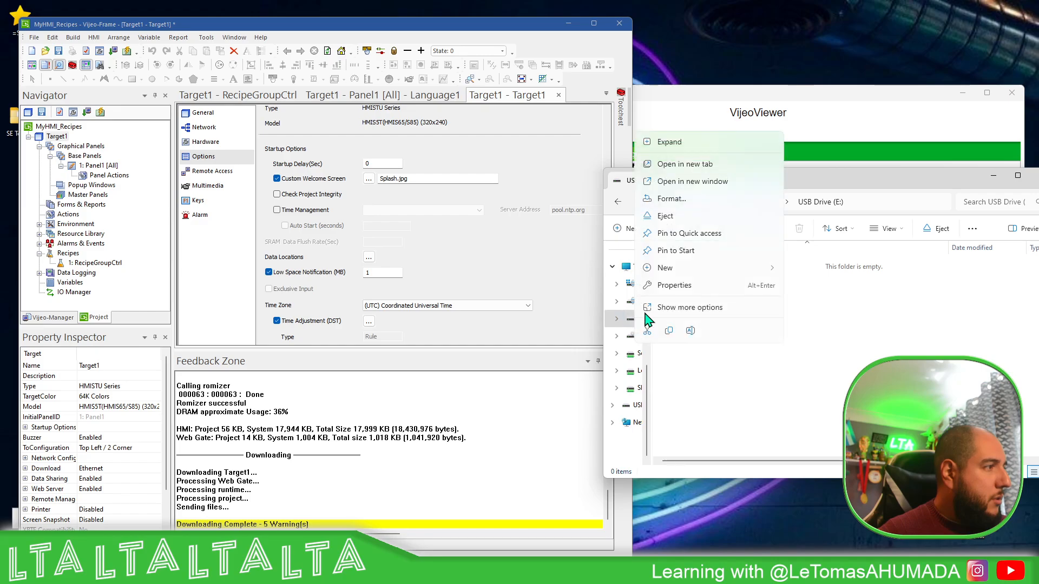
click(675, 287)
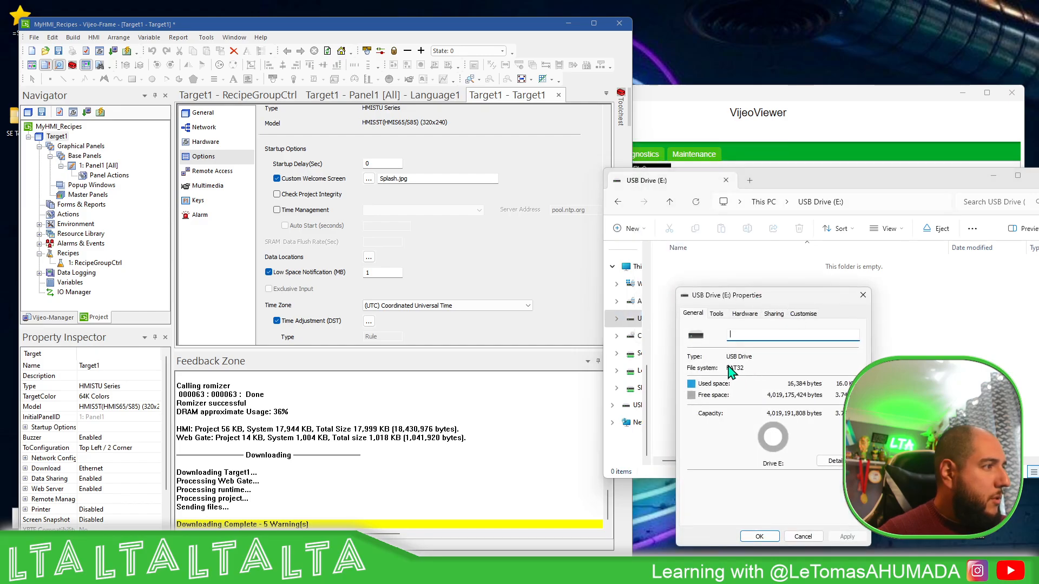
click(862, 295)
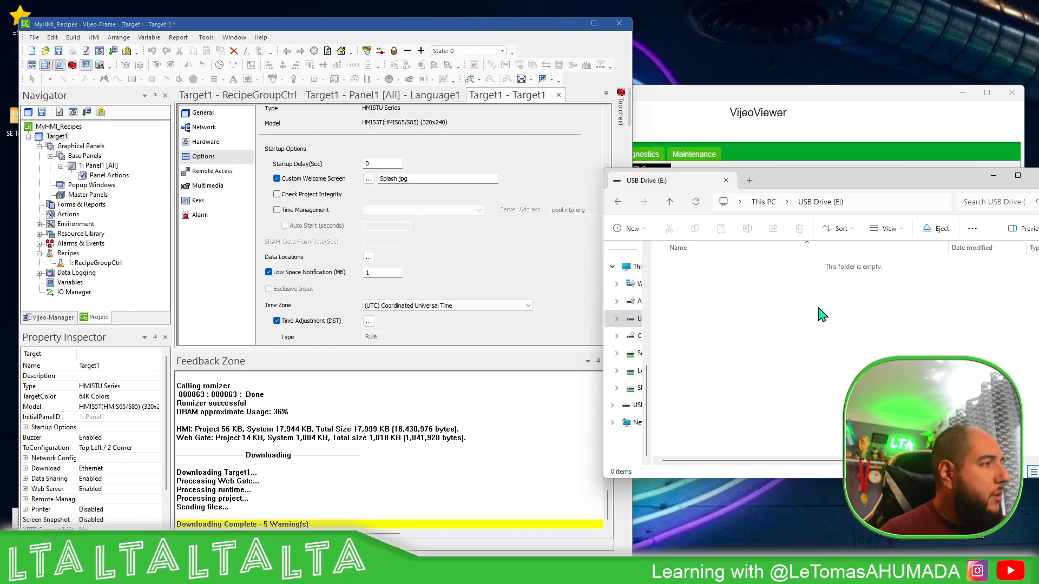
drag(944, 187, 844, 223)
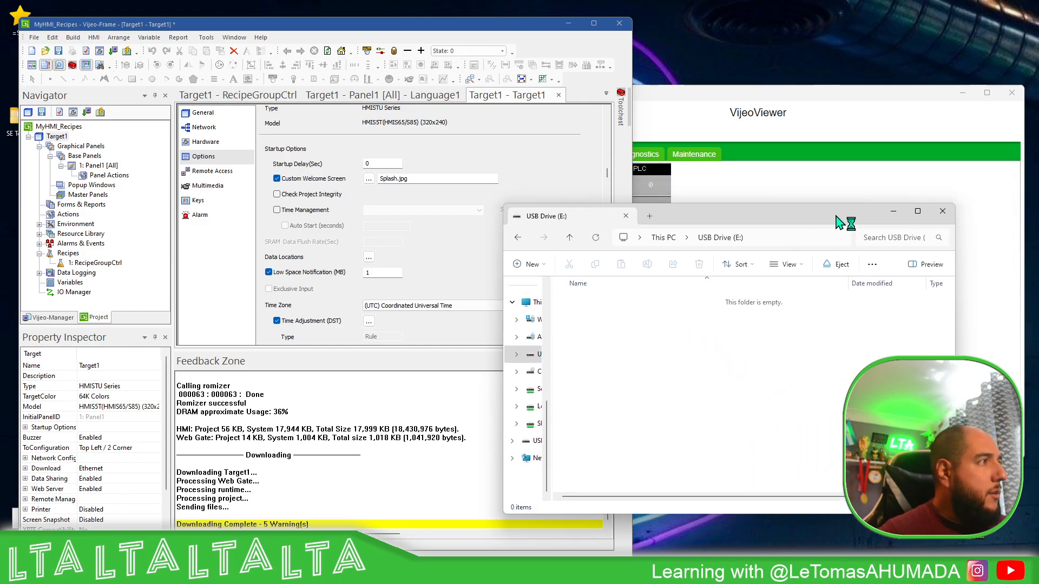
click(942, 211)
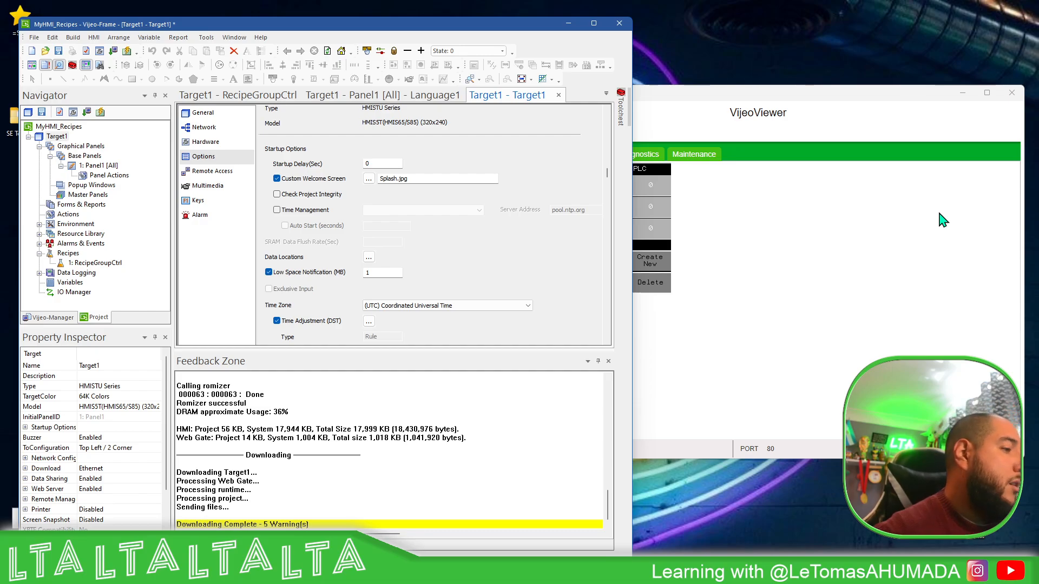
Bring VijeoViewer forward and browse USB Drive (E:) through PUBLIC, PROJECTS, TARGET1 and DATA to the RECIPE folder
click(676, 100)
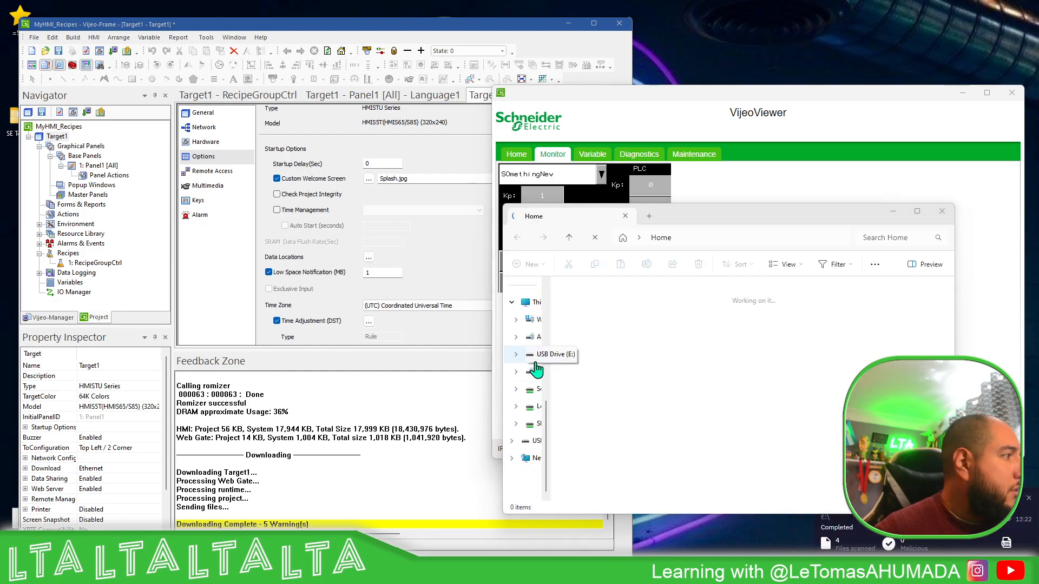
click(557, 354)
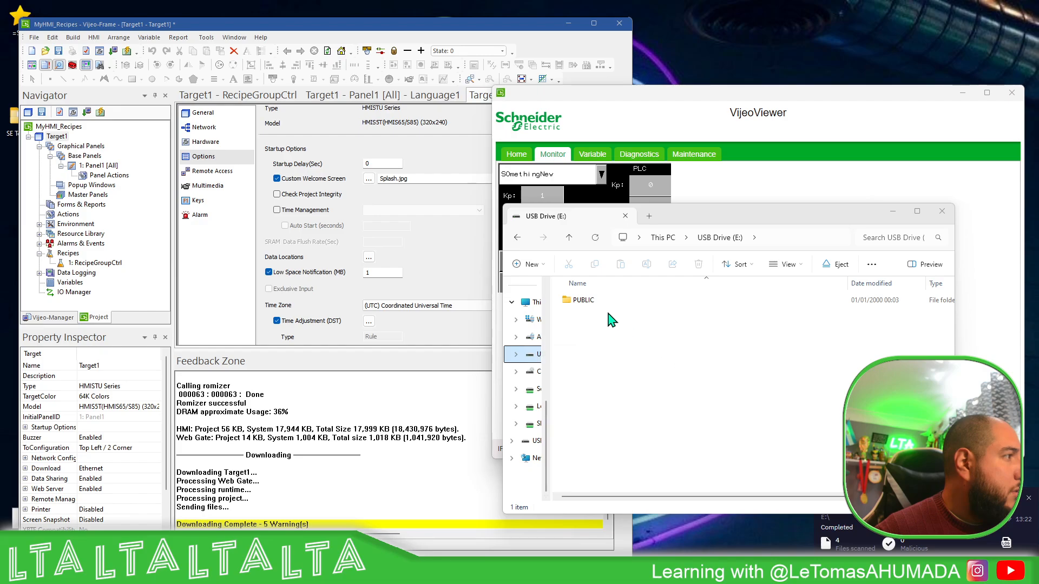
click(589, 305)
double_click(590, 304)
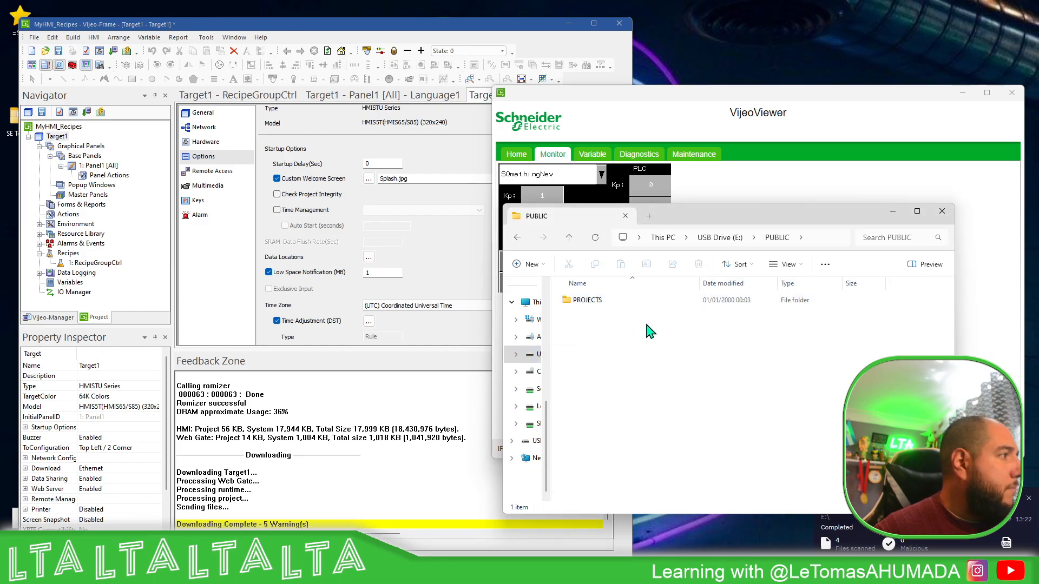
double_click(599, 302)
double_click(596, 302)
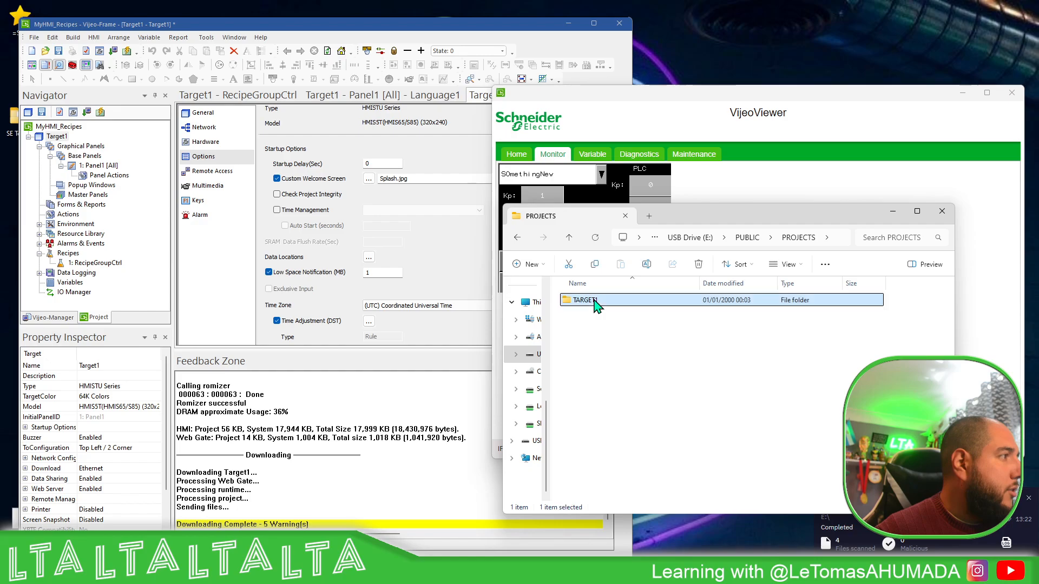
double_click(590, 303)
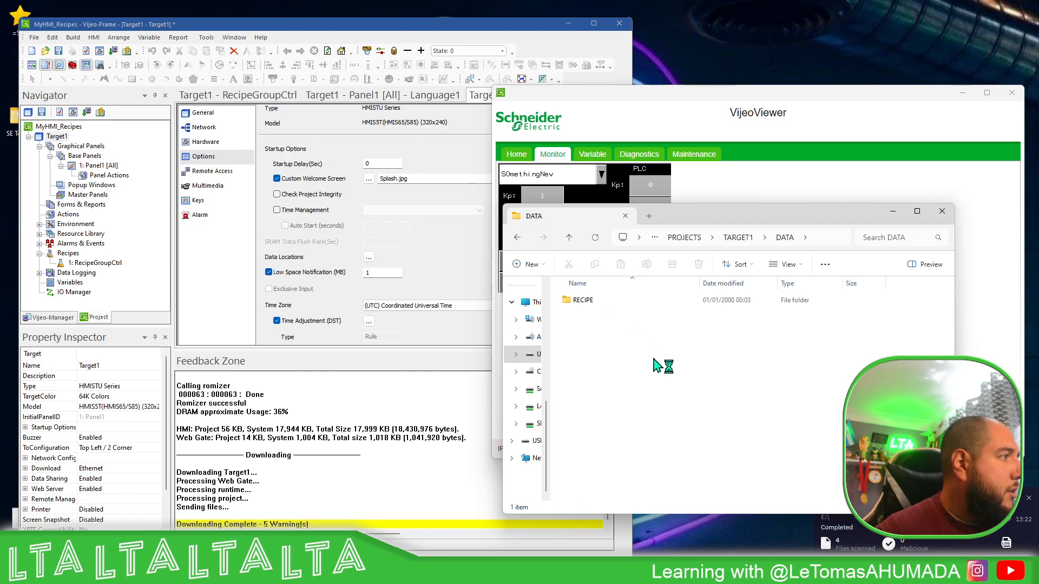
double_click(580, 300)
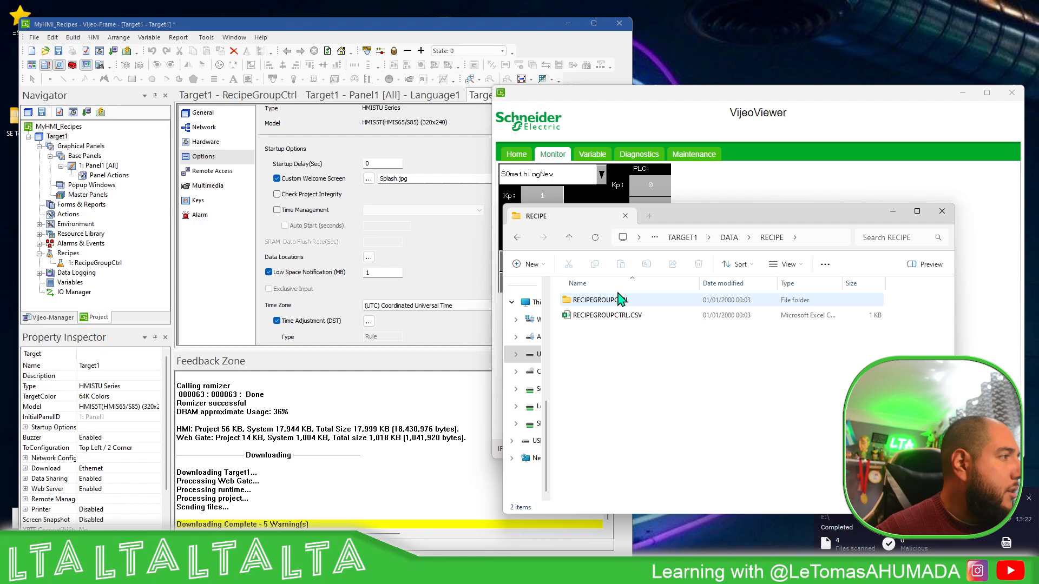
Open RECIPEGROUPCTRL.CSV from the RECIPE folder in Excel and look through its exported recipe data
click(637, 320)
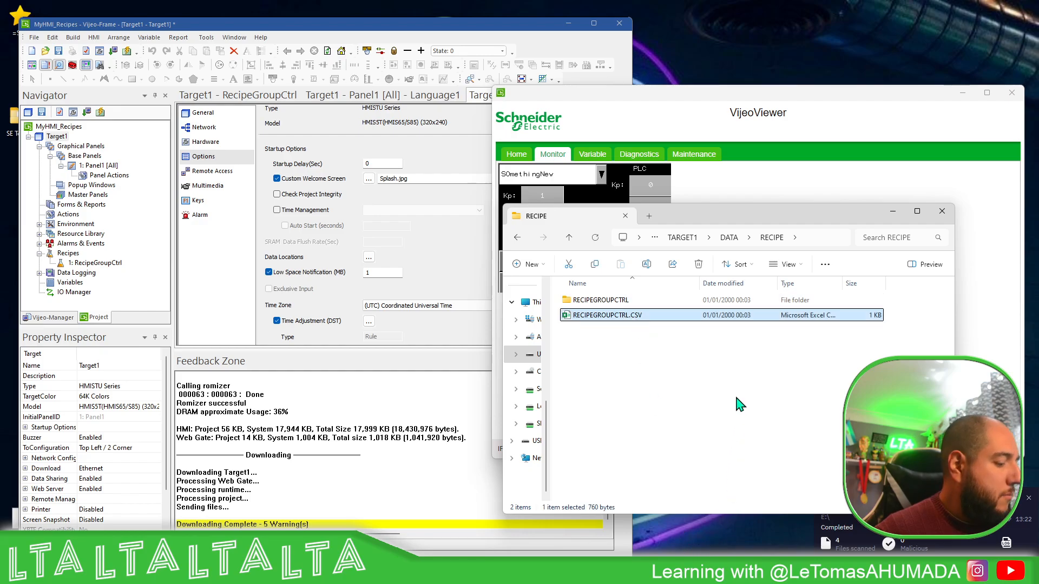
double_click(637, 319)
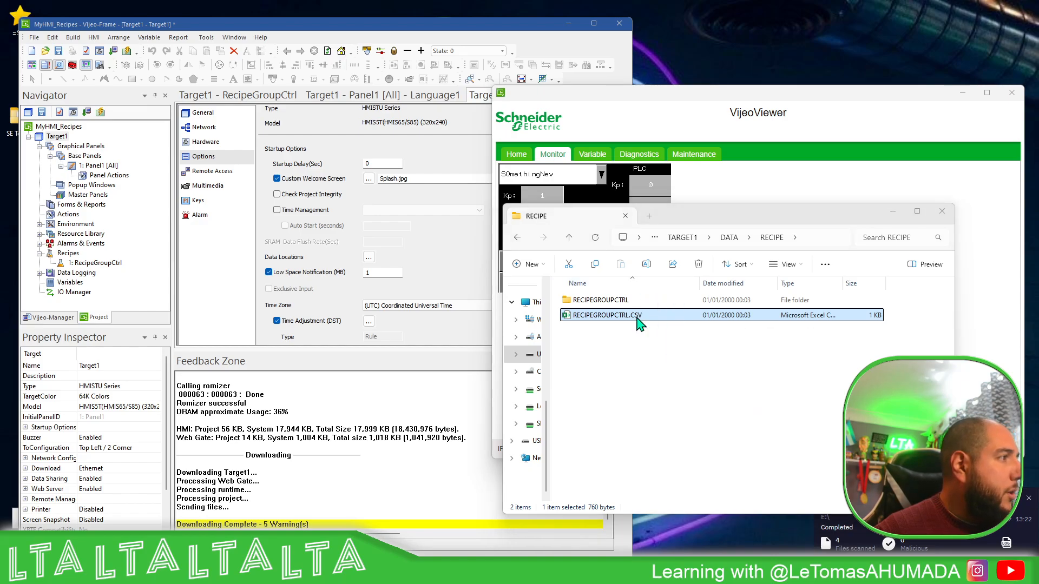
click(716, 352)
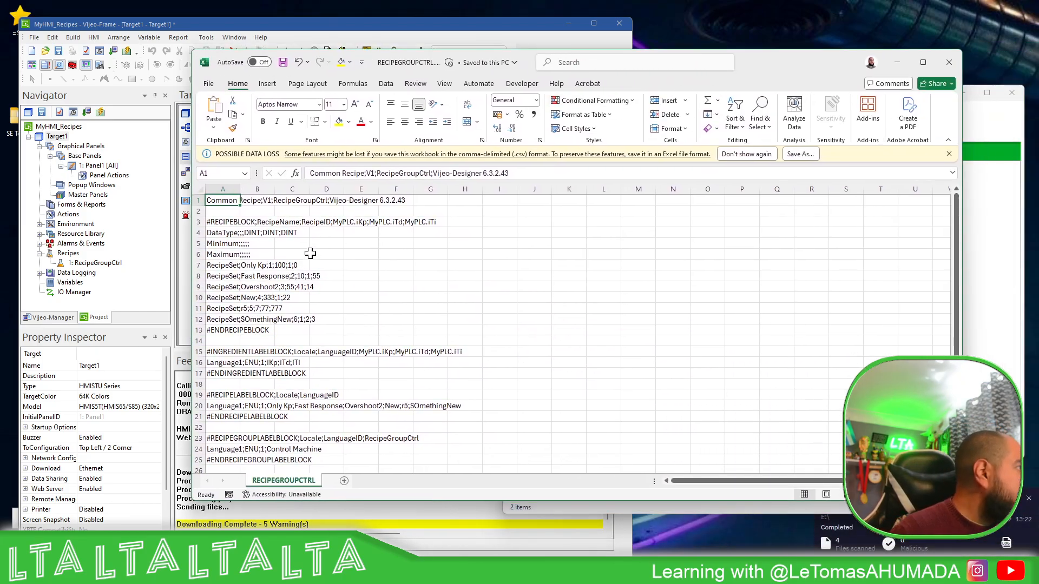
scroll(295, 313, down, 1)
scroll(260, 292, up, 1)
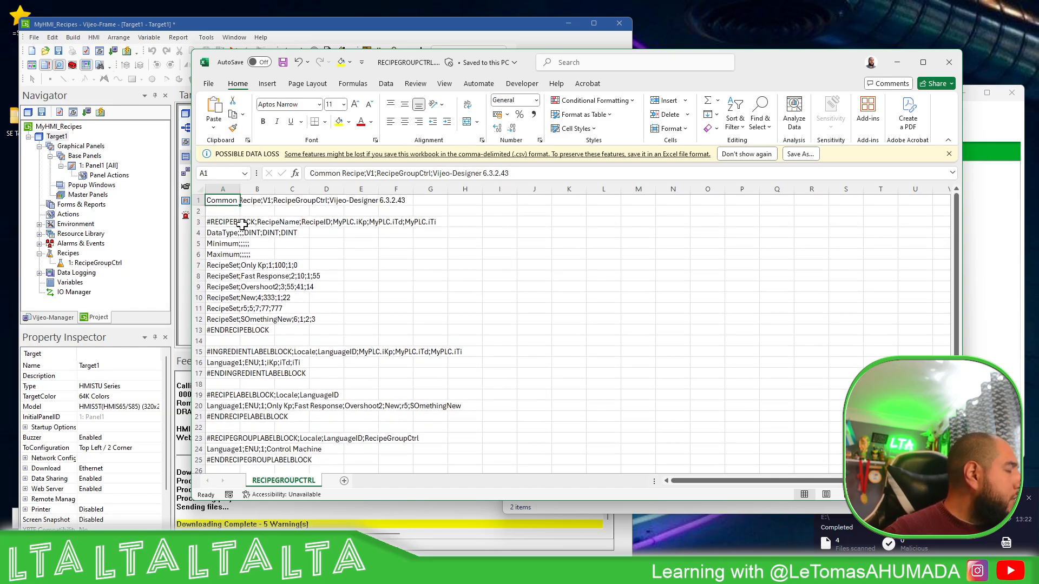
Split column A of RECIPEGROUPCTRL into separate columns with Text to Columns, using Delimited data and the semicolon delimiter
click(224, 188)
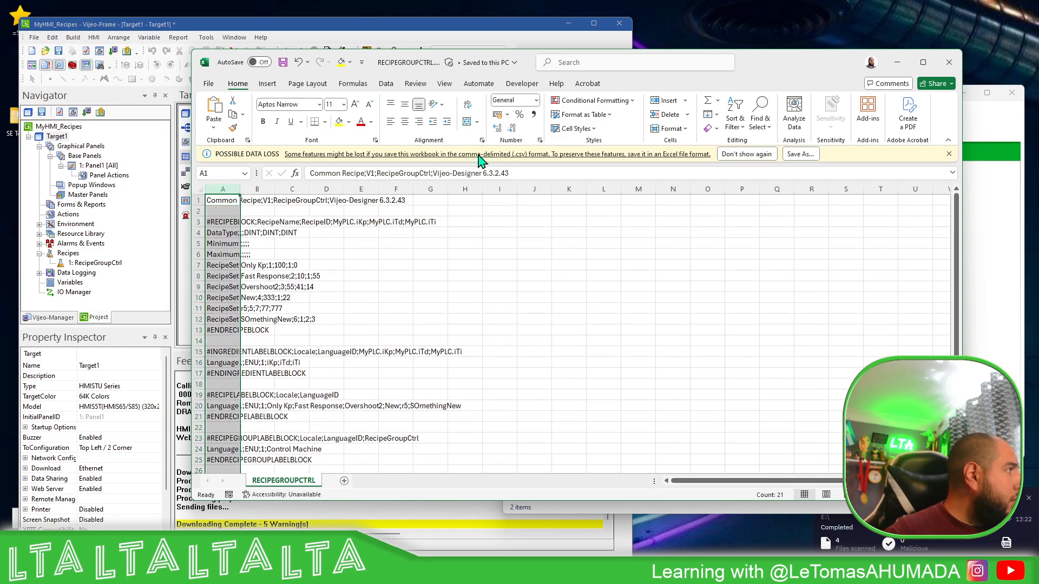
click(386, 85)
click(744, 119)
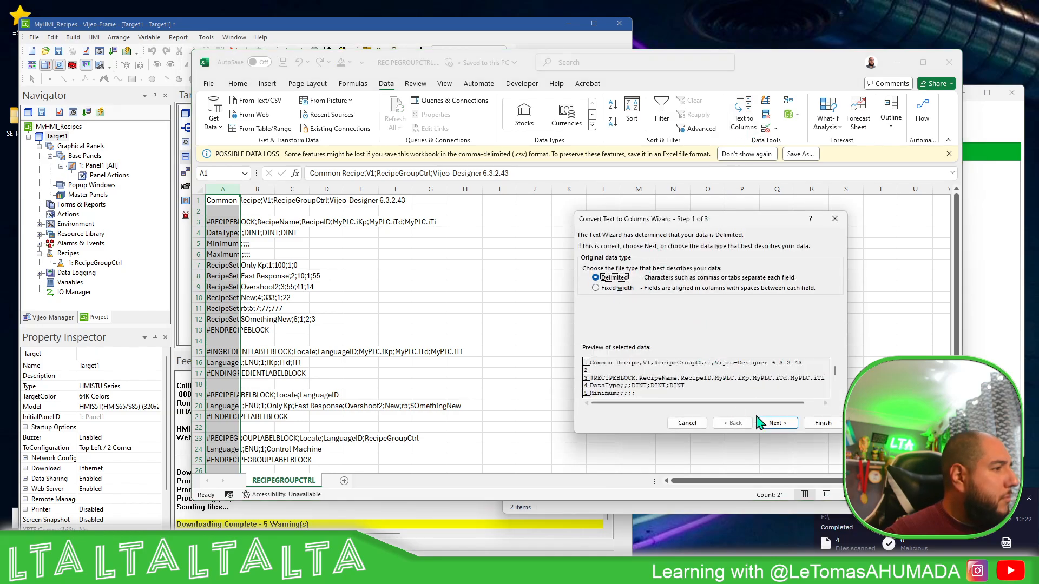
click(778, 423)
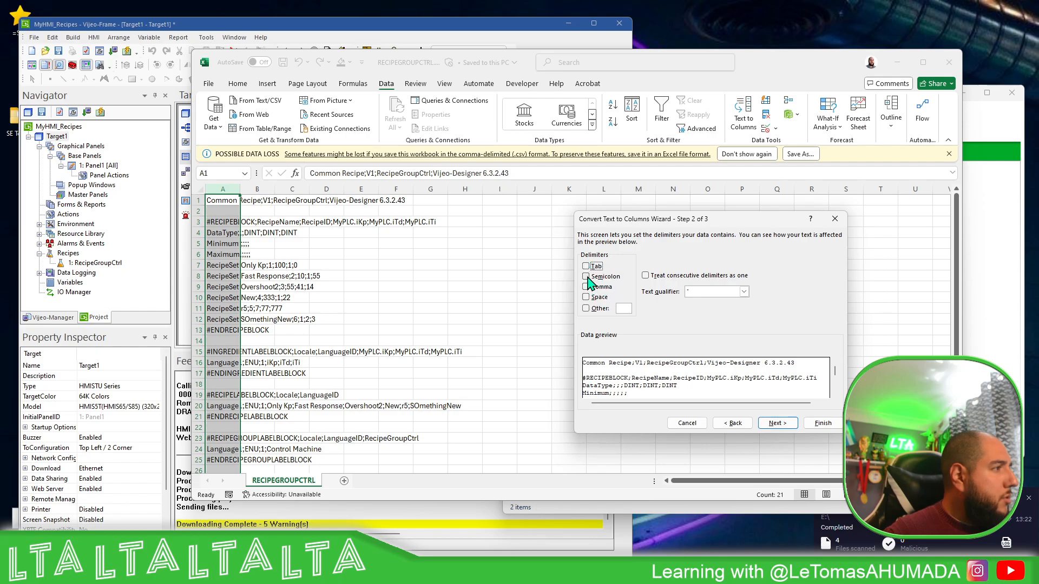
click(586, 278)
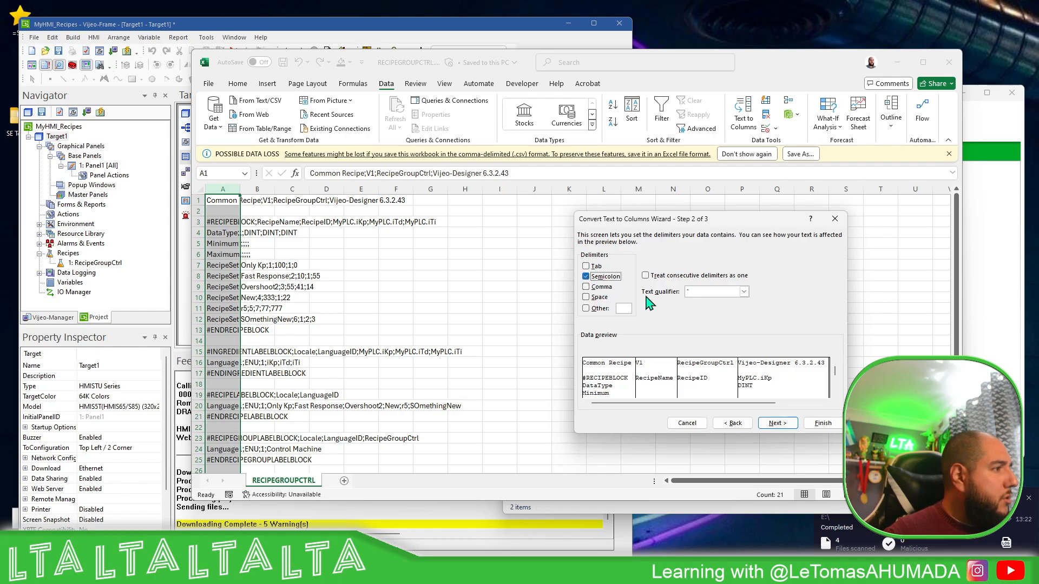
click(823, 423)
click(428, 248)
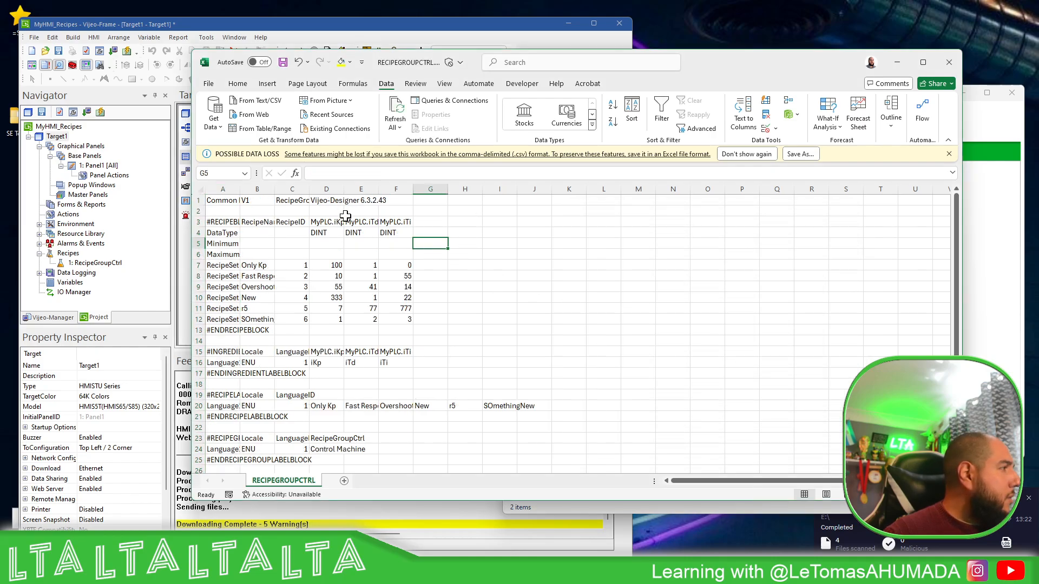
Autofit the width of all columns in the RECIPEGROUPCTRL sheet
click(198, 188)
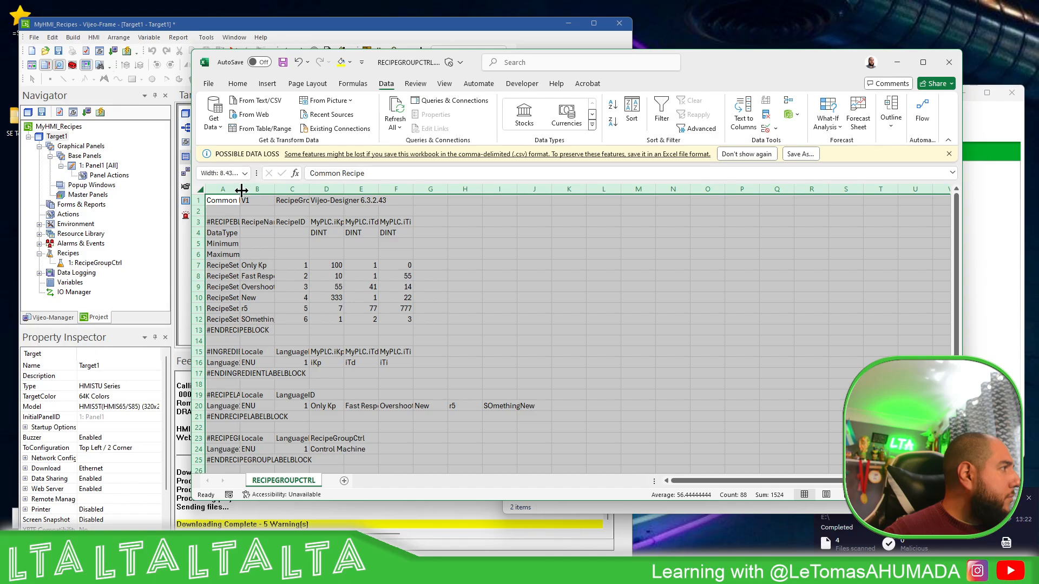
double_click(240, 189)
click(546, 280)
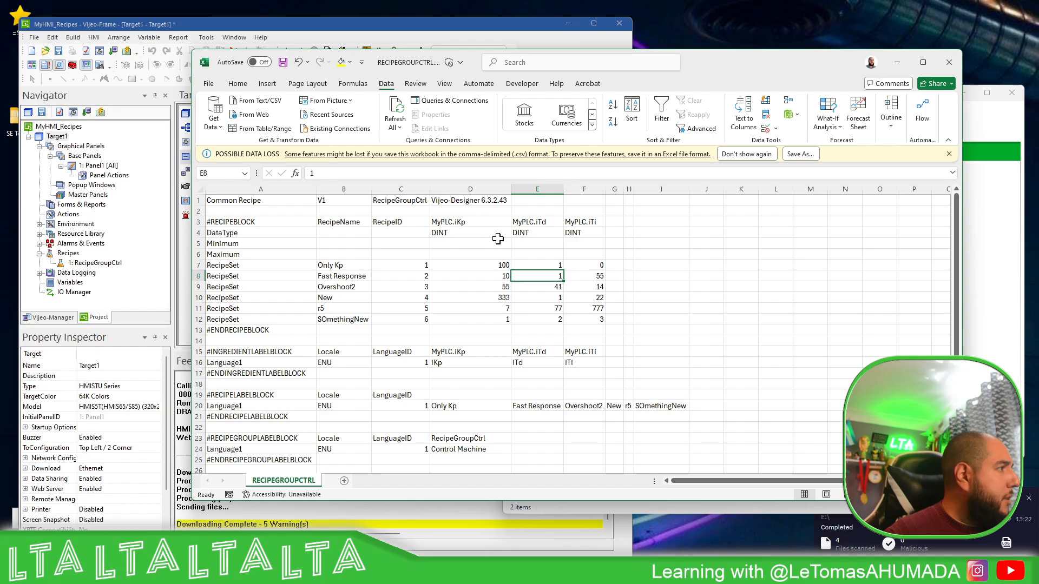
Review the recipe sets, their IDs and ingredient values, and the label blocks, and close the workbook without saving
drag(347, 264, 599, 320)
click(587, 320)
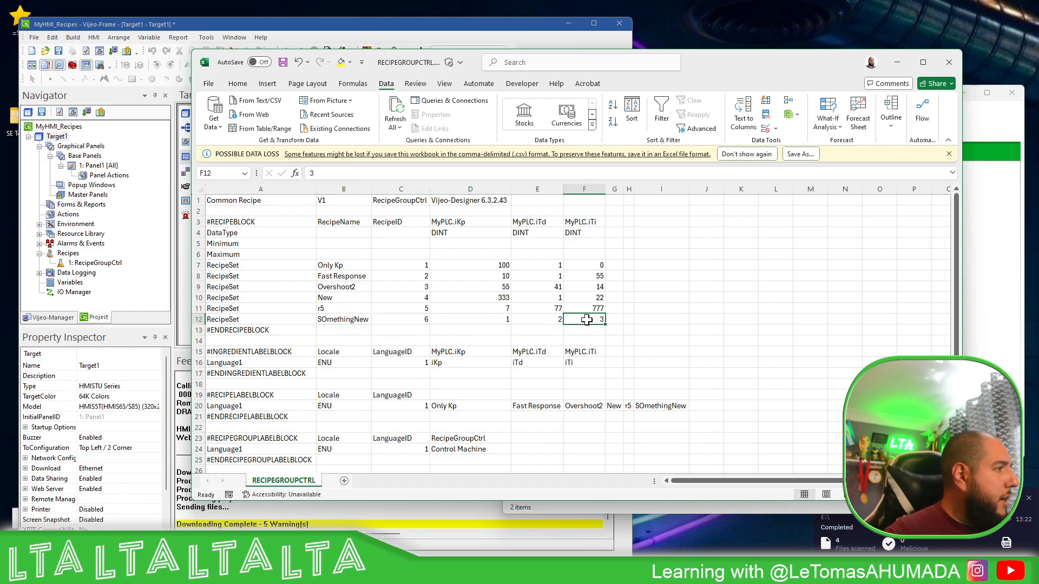
click(591, 221)
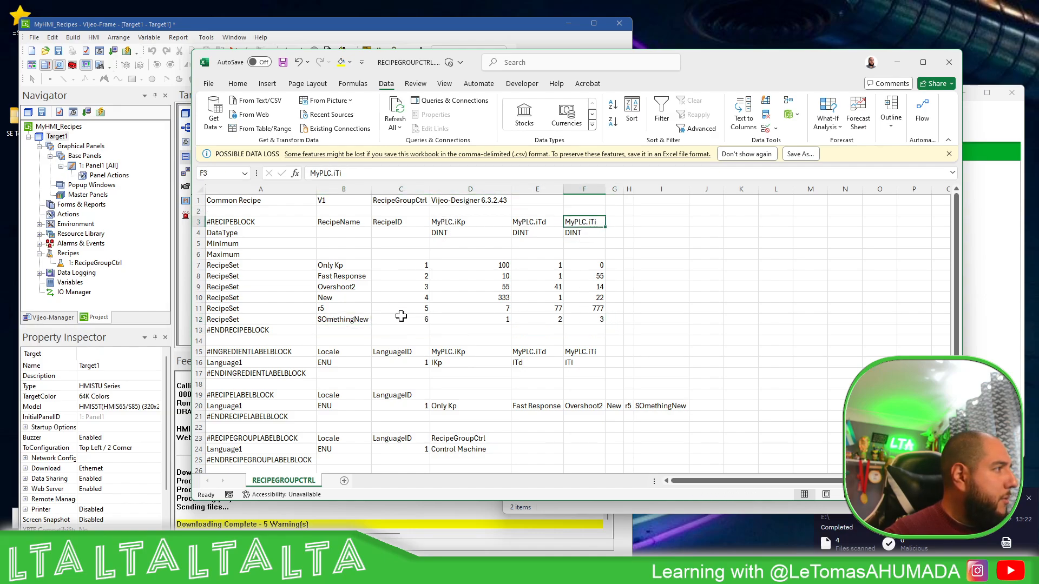
drag(427, 269, 420, 324)
scroll(428, 335, down, 3)
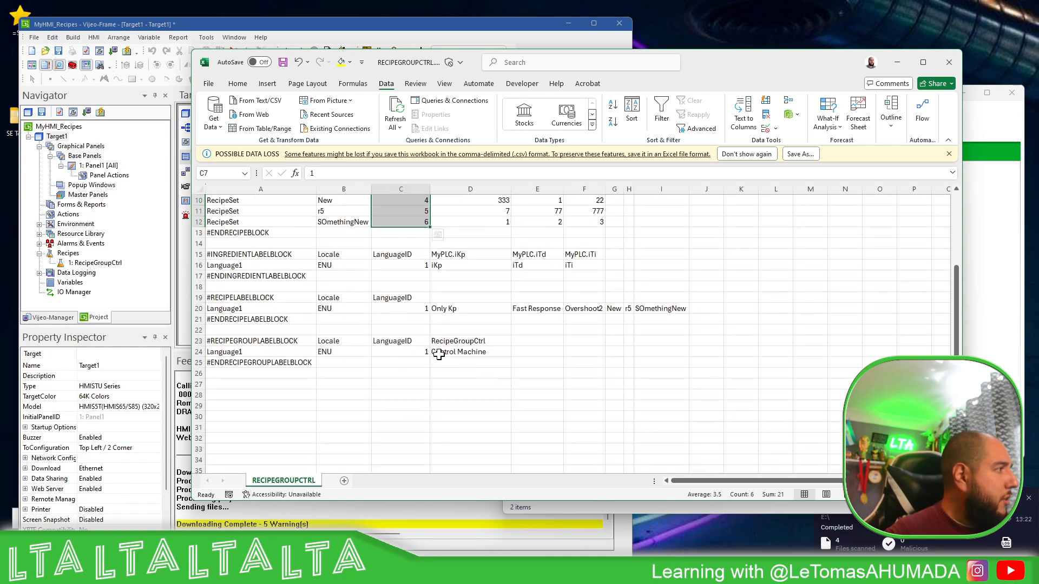
scroll(587, 340, up, 3)
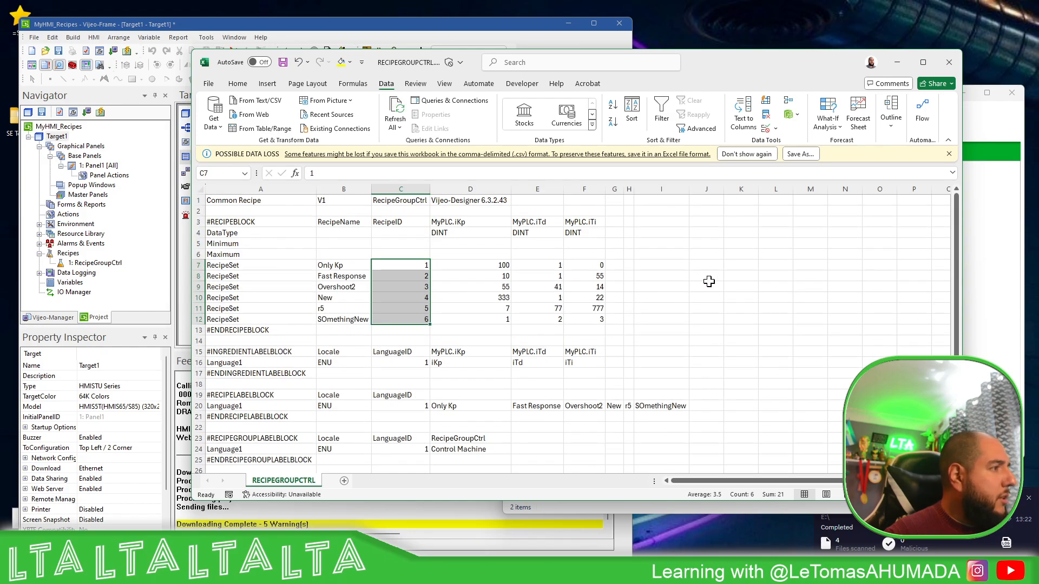
click(951, 63)
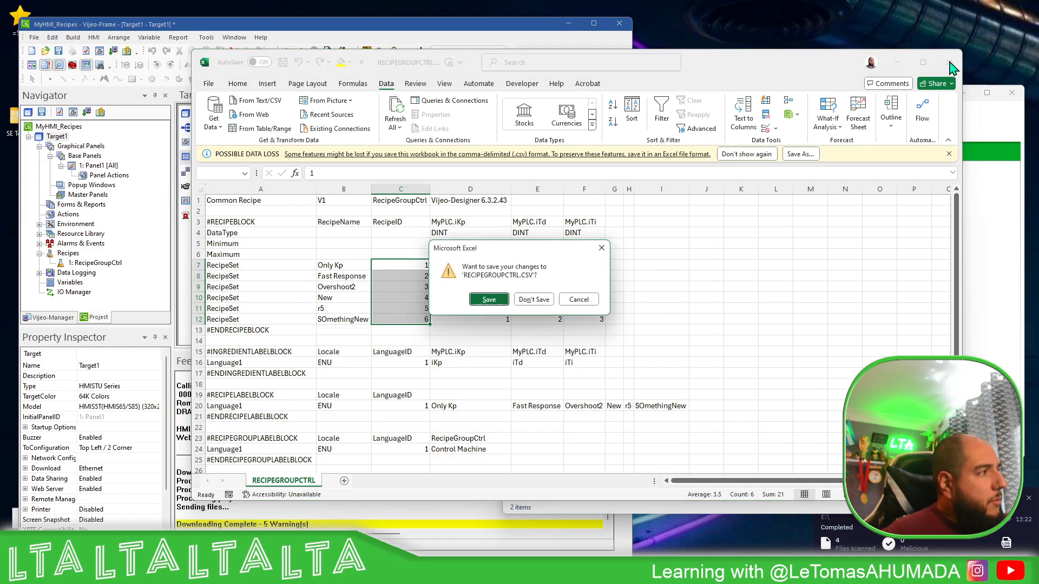
click(534, 300)
Open the RECIPEGROUPCTRL folder on the USB drive and inspect the exported R00001.RCP file
click(693, 315)
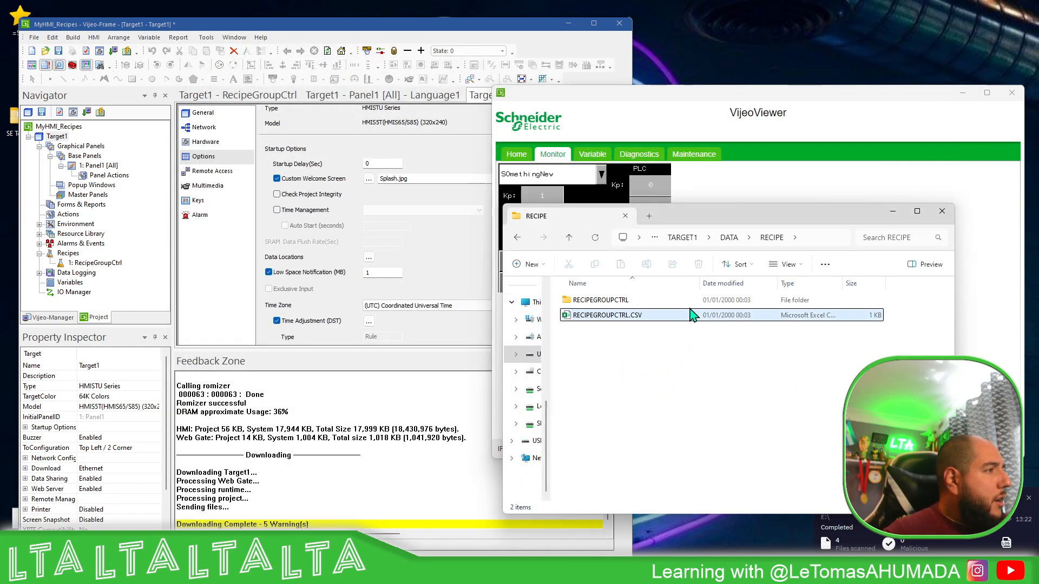
double_click(623, 301)
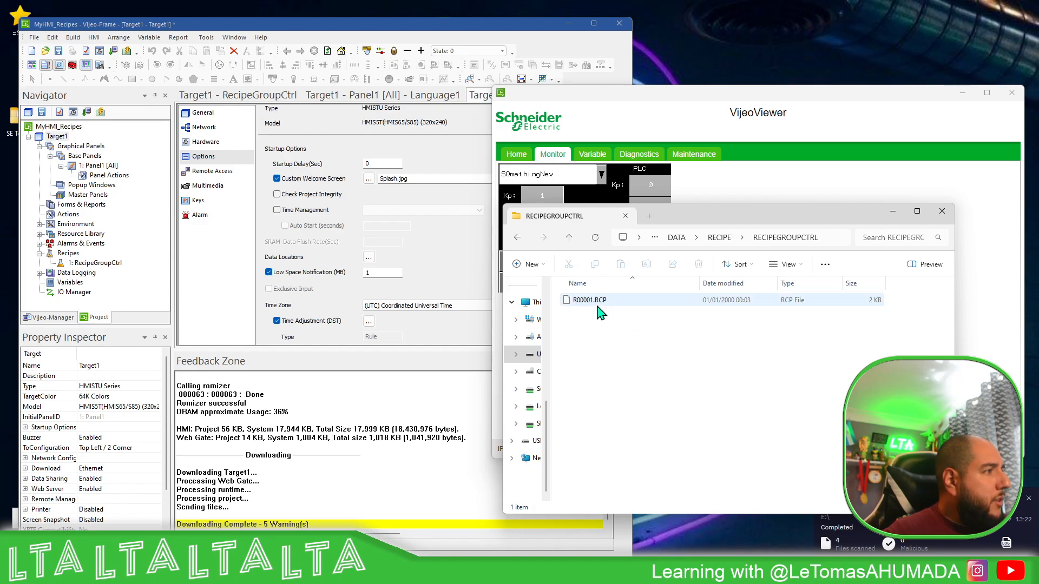
click(612, 313)
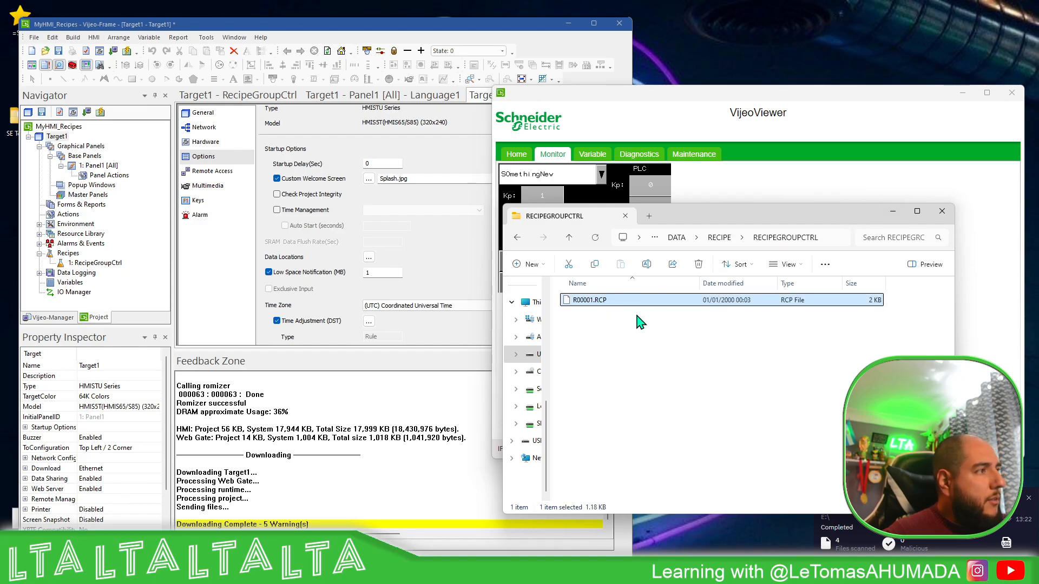
click(884, 214)
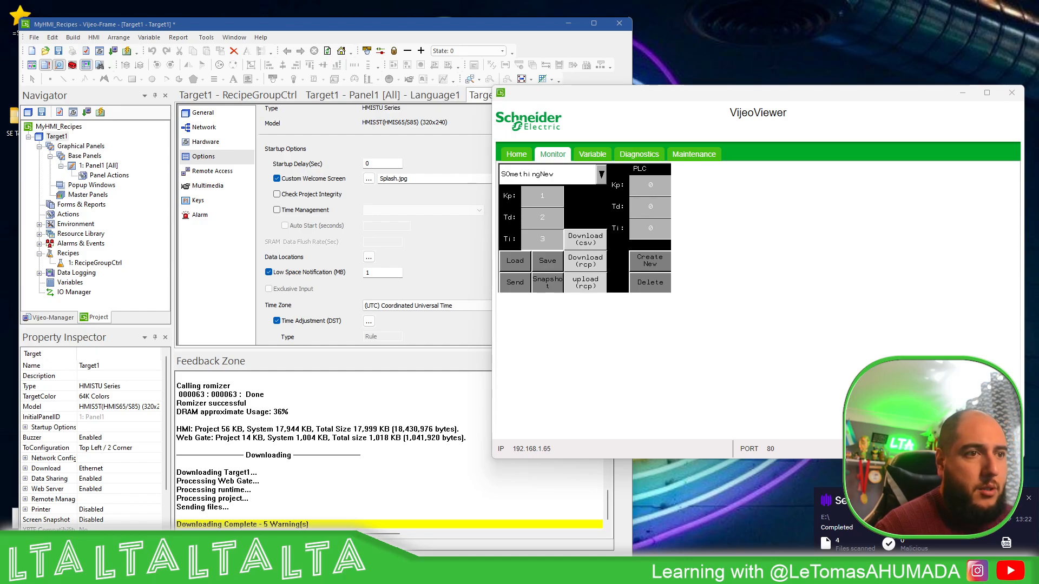
key(alt+Tab)
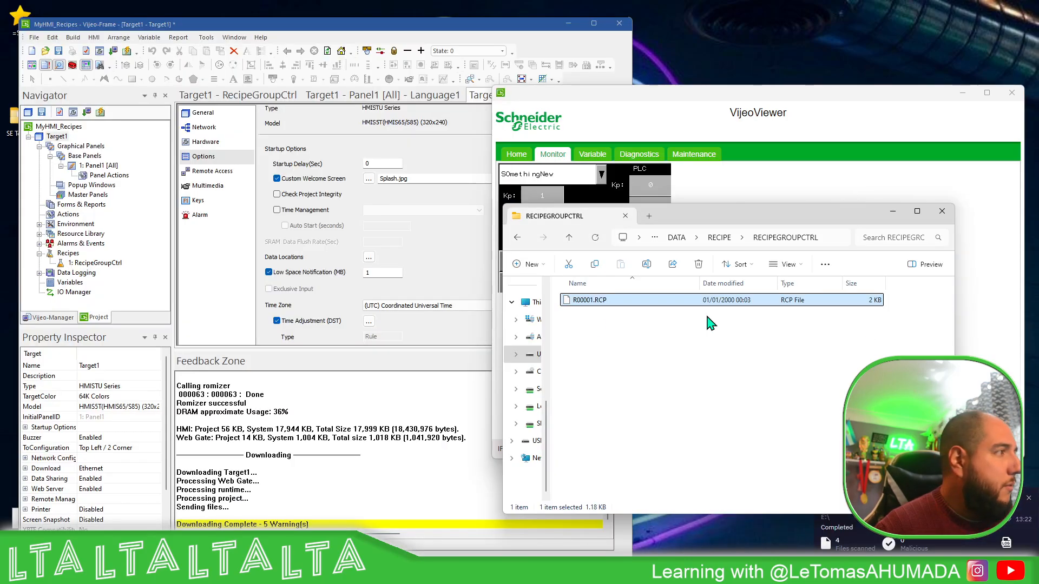
click(742, 368)
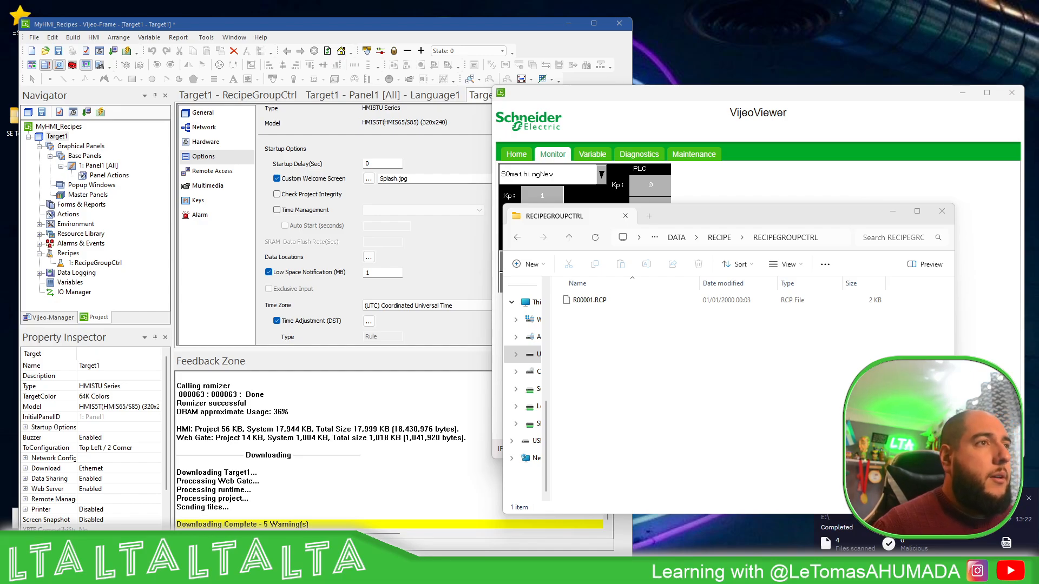
In Vijeo Designer Basic Data Manager, start a new target connection with anonymous access and Main Drive as data and archive location
drag(514, 275, 303, 174)
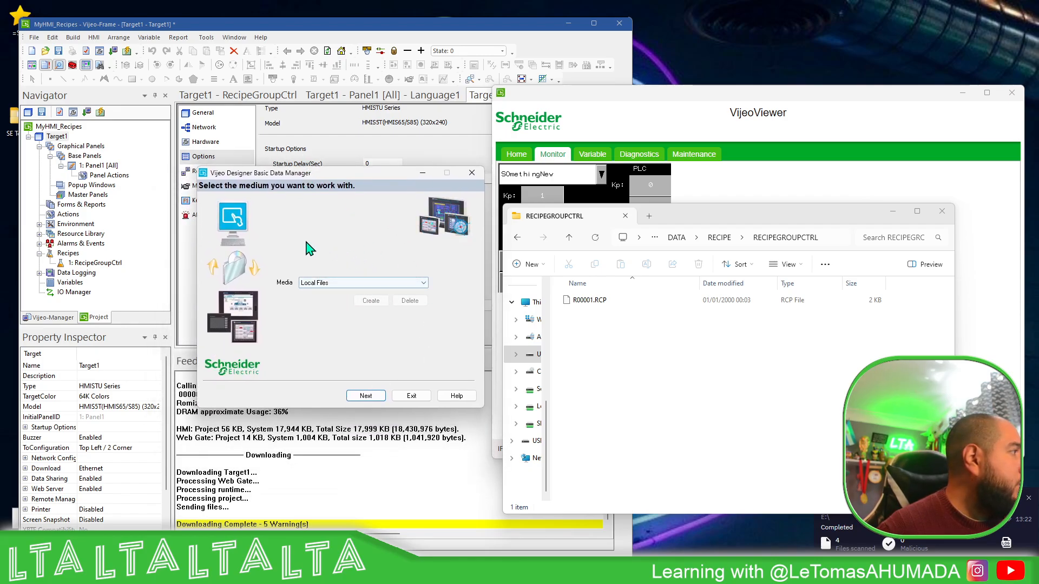
click(302, 283)
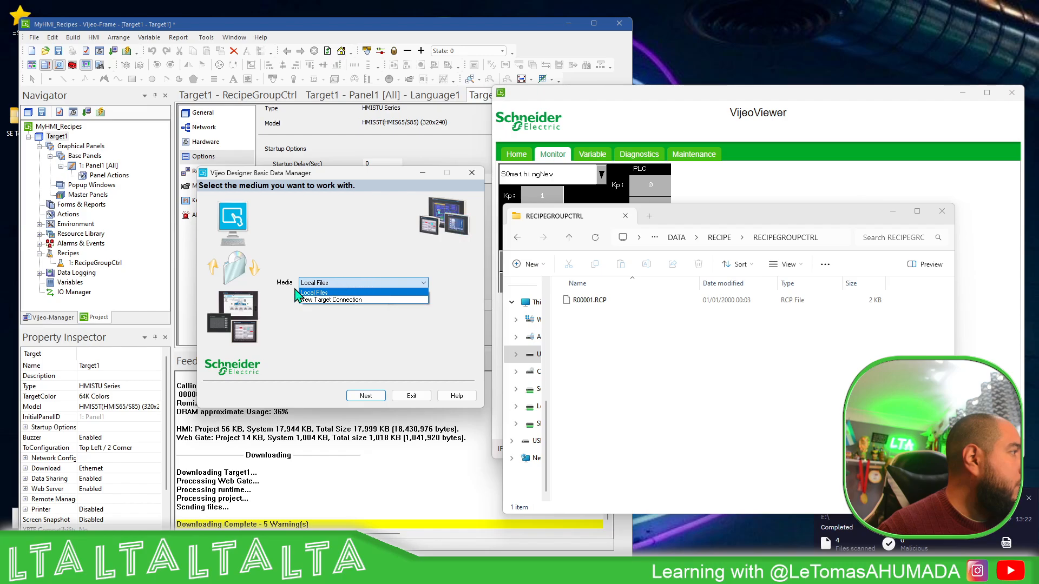
click(346, 300)
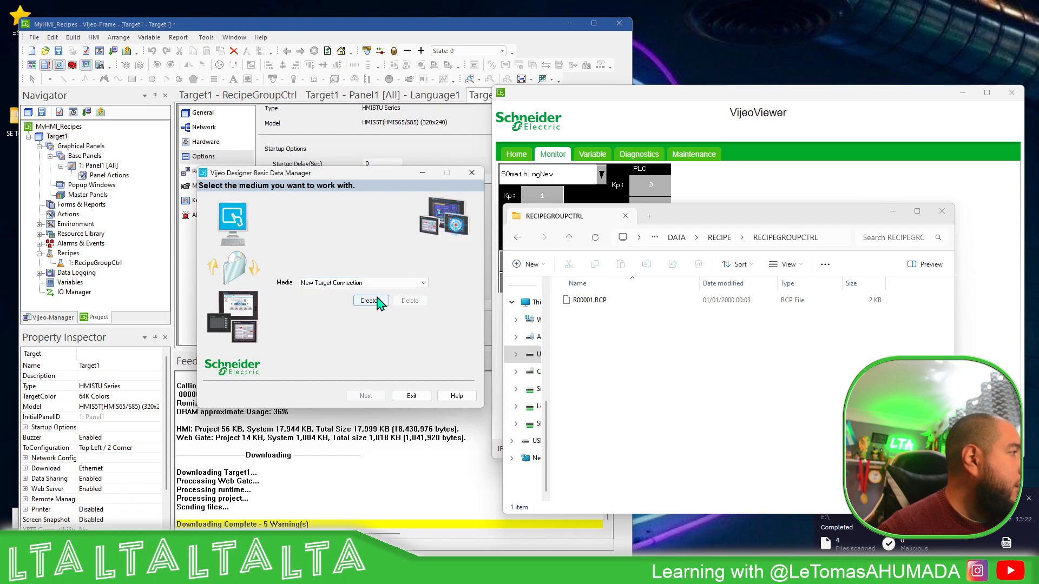
click(370, 301)
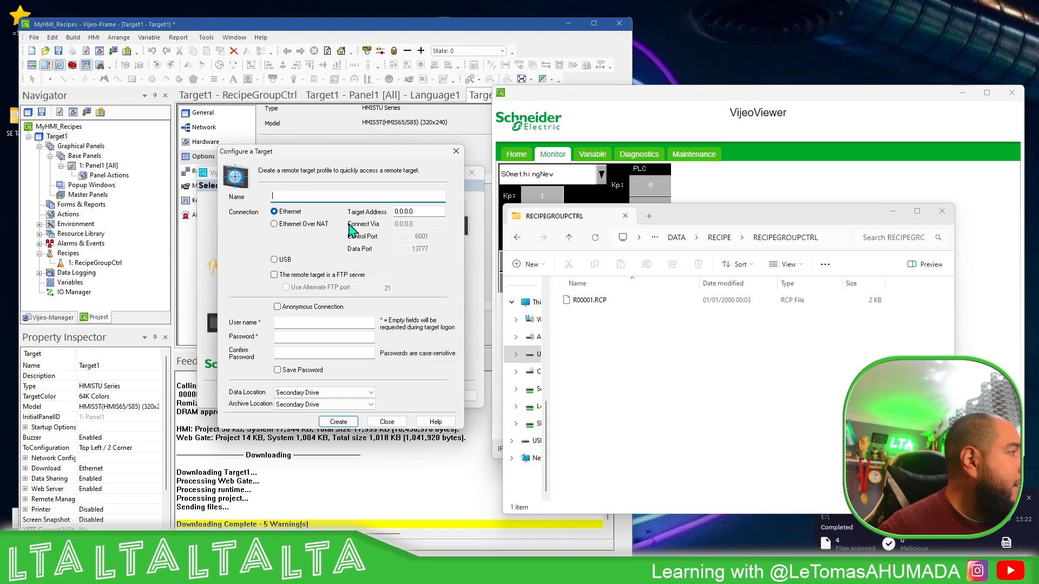
click(278, 307)
click(347, 393)
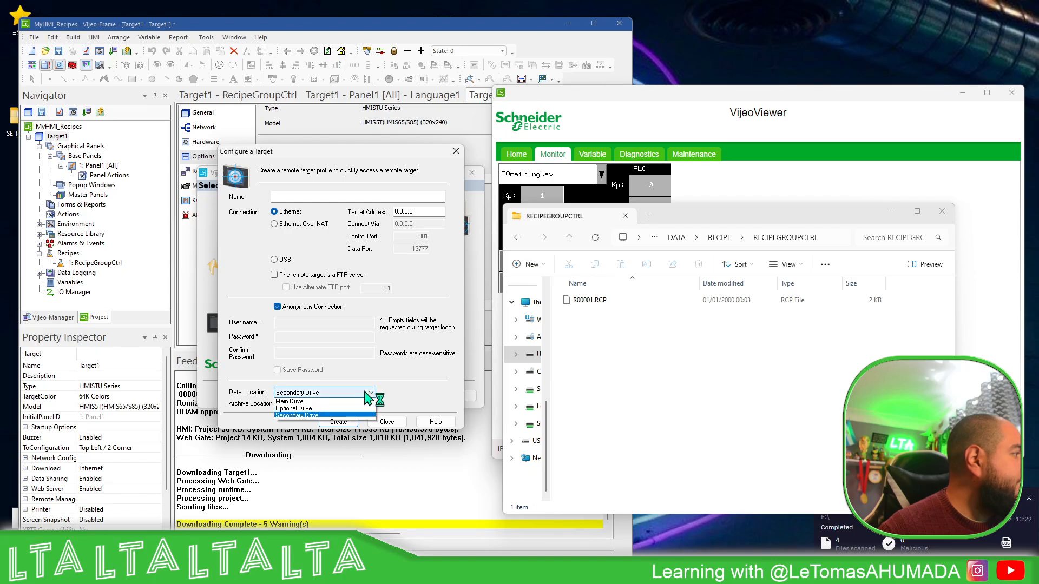
click(303, 403)
click(325, 405)
click(303, 414)
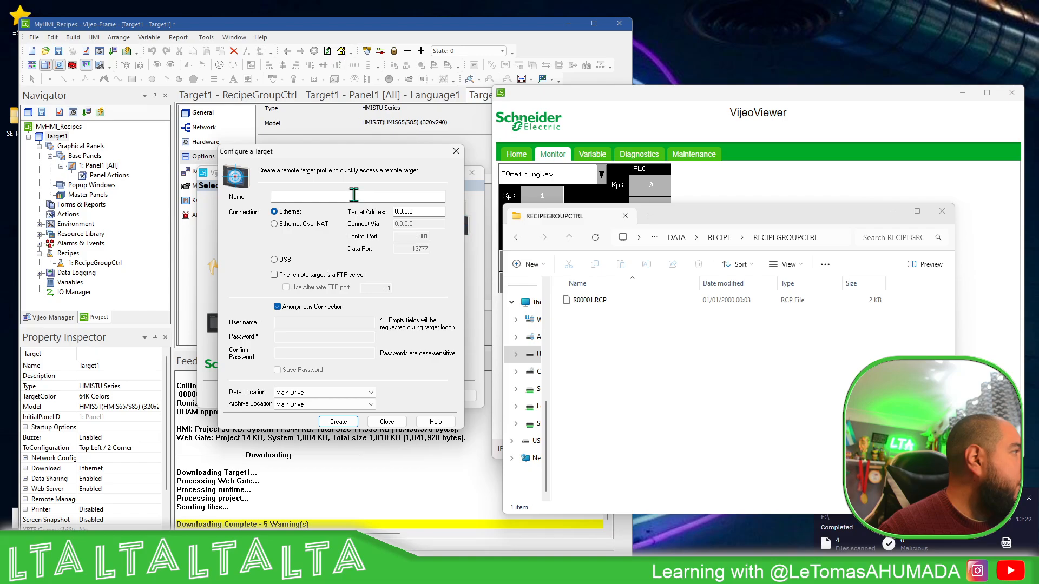
Name the target "HMI ecipes", set its Ethernet target address to 192.168.1.65, and create the connection
click(370, 197)
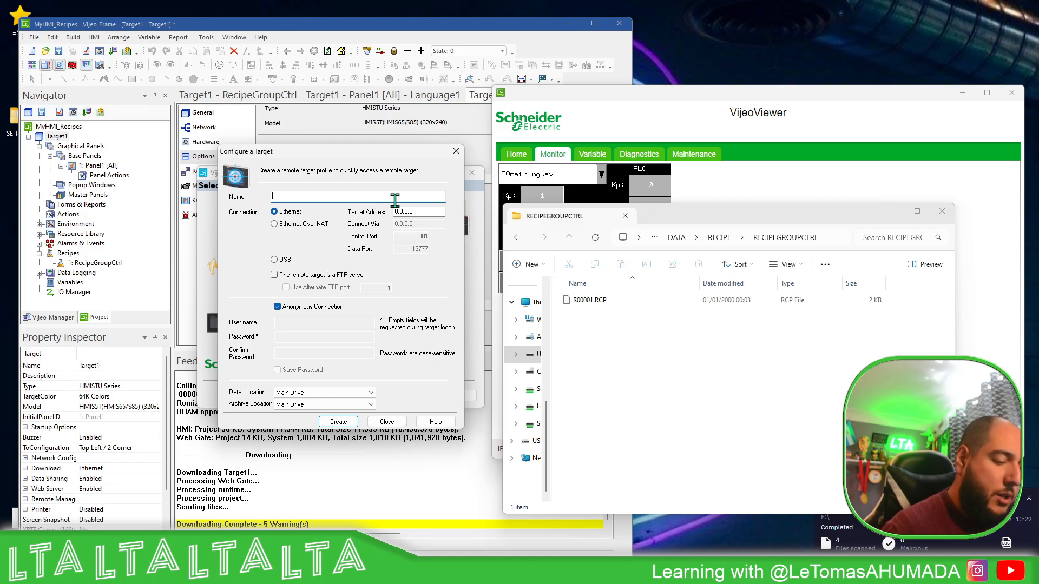
text(HMI ecipes)
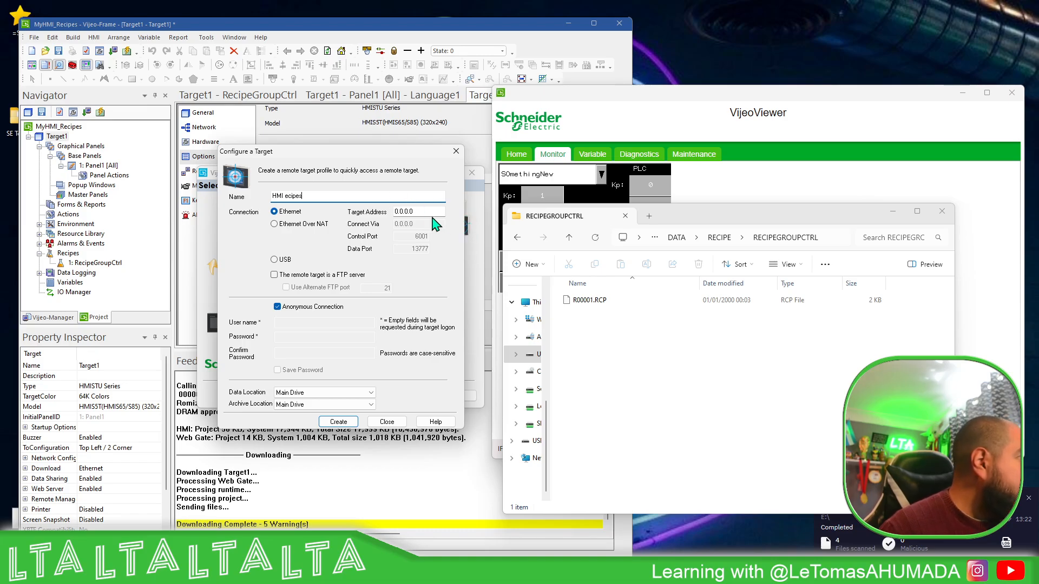
key(Tab)
text(192.168)
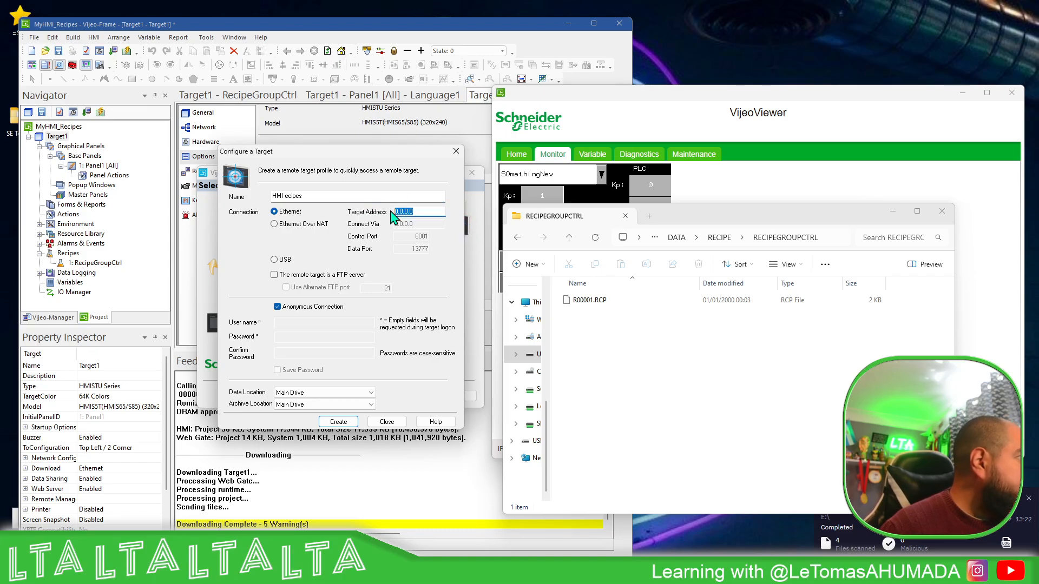
text(.1.65)
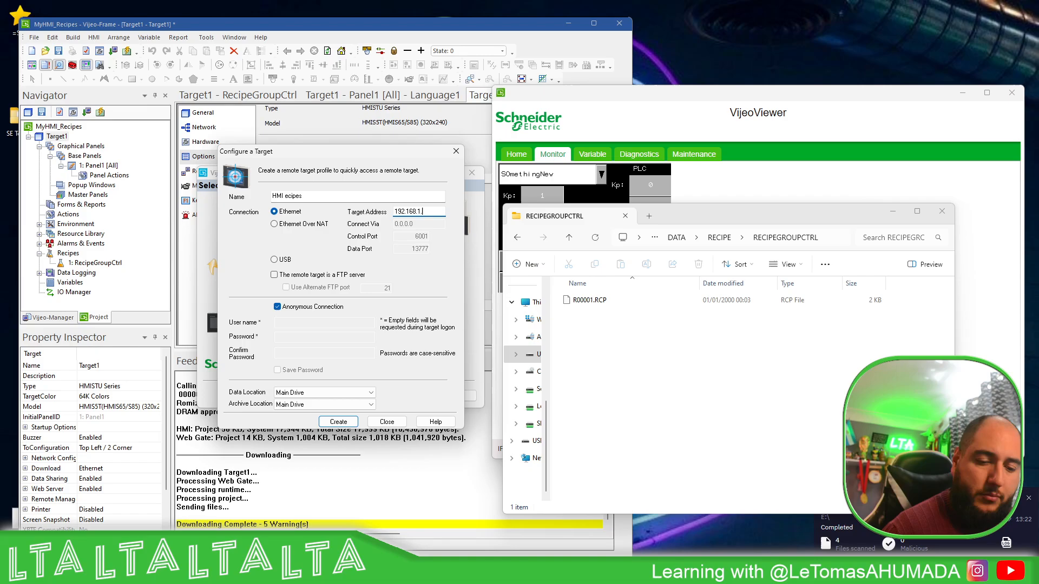
click(339, 421)
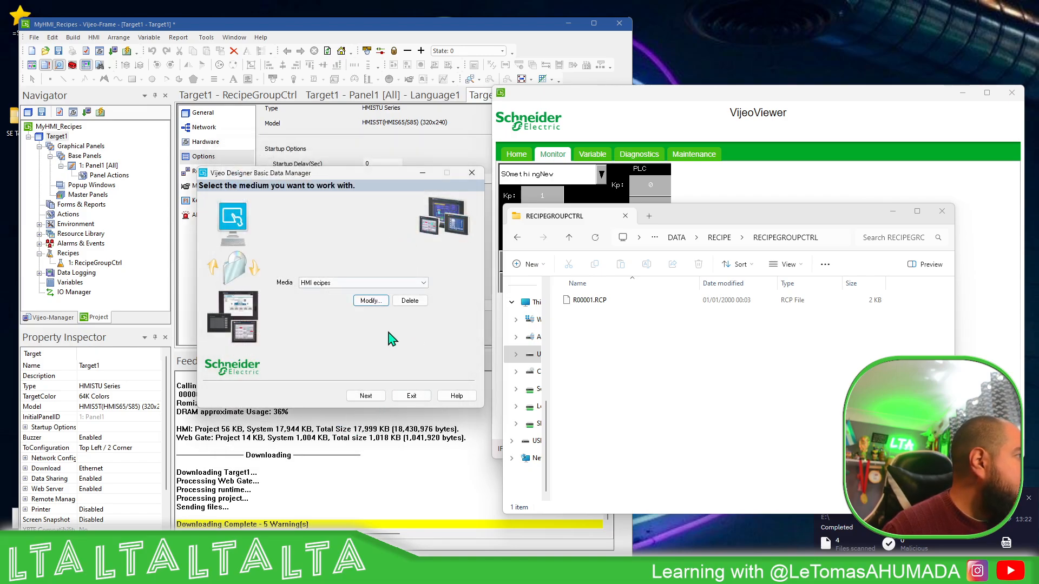
Try to retrieve files from the HMI ecipes target, and return to the medium selection
click(366, 395)
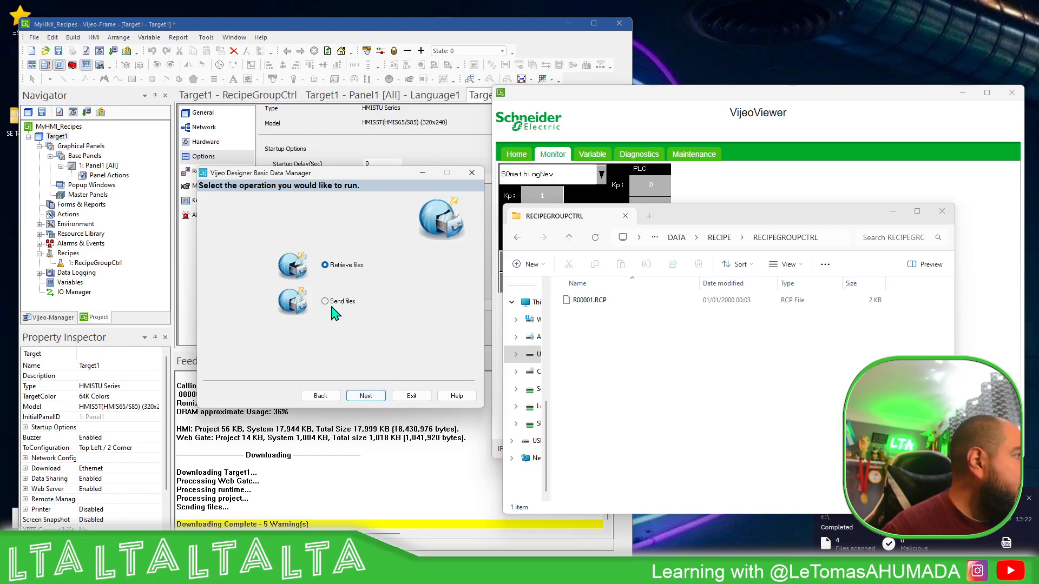
click(366, 396)
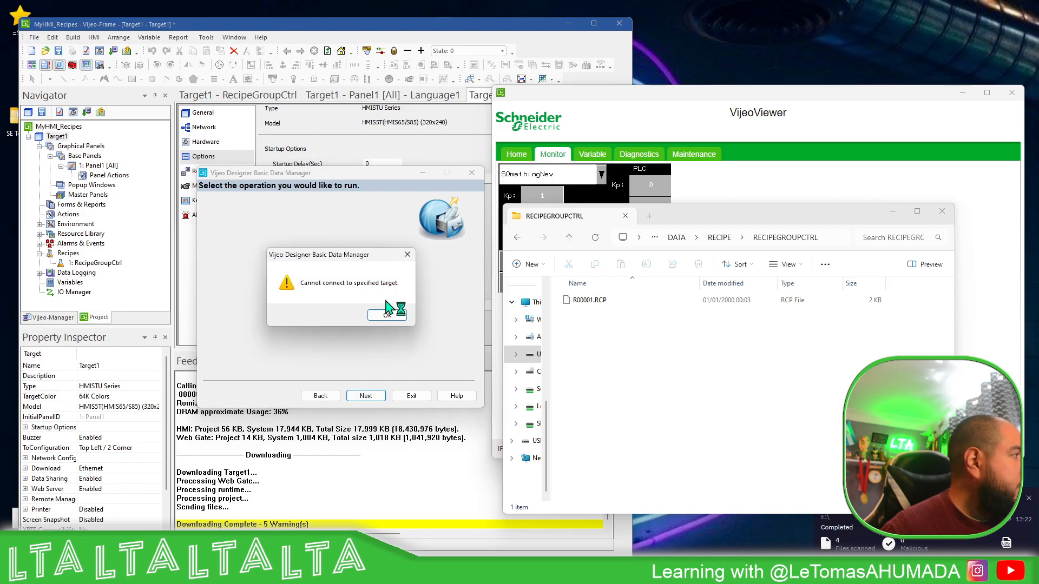
click(386, 313)
click(323, 396)
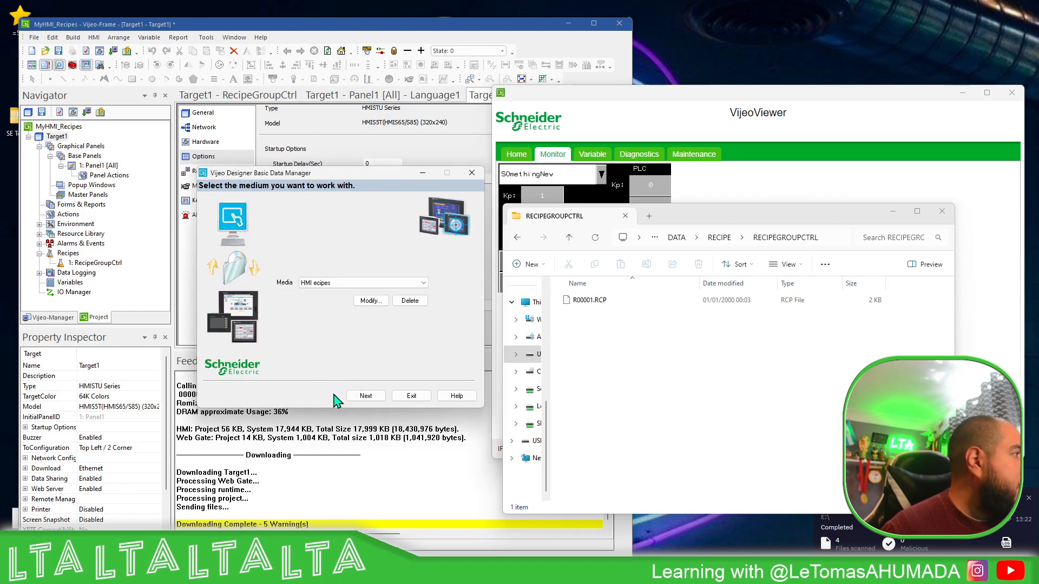
Choose Local Files as the medium and continue to the choice of recipe file operations
click(403, 284)
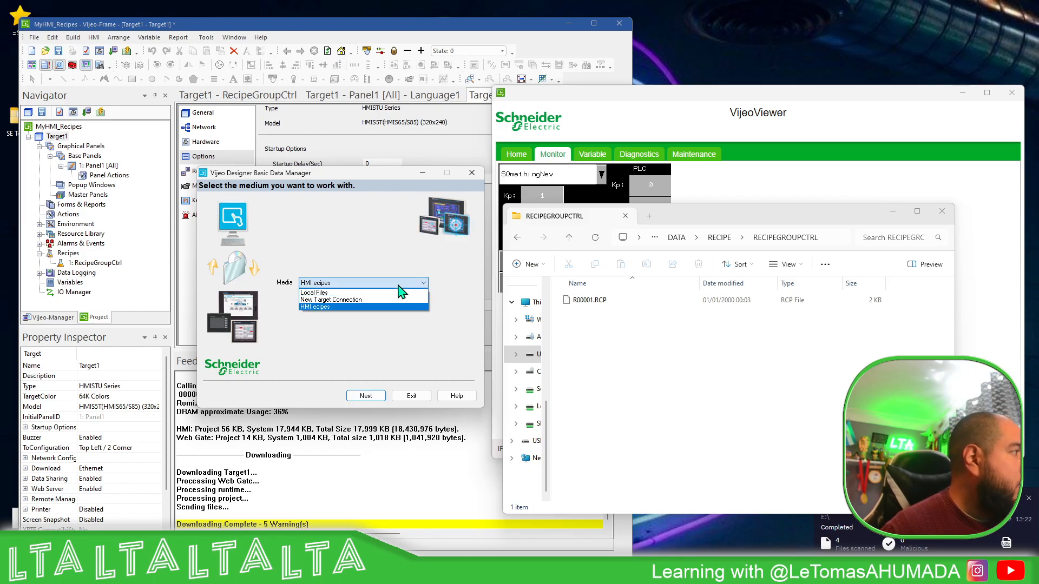
click(401, 293)
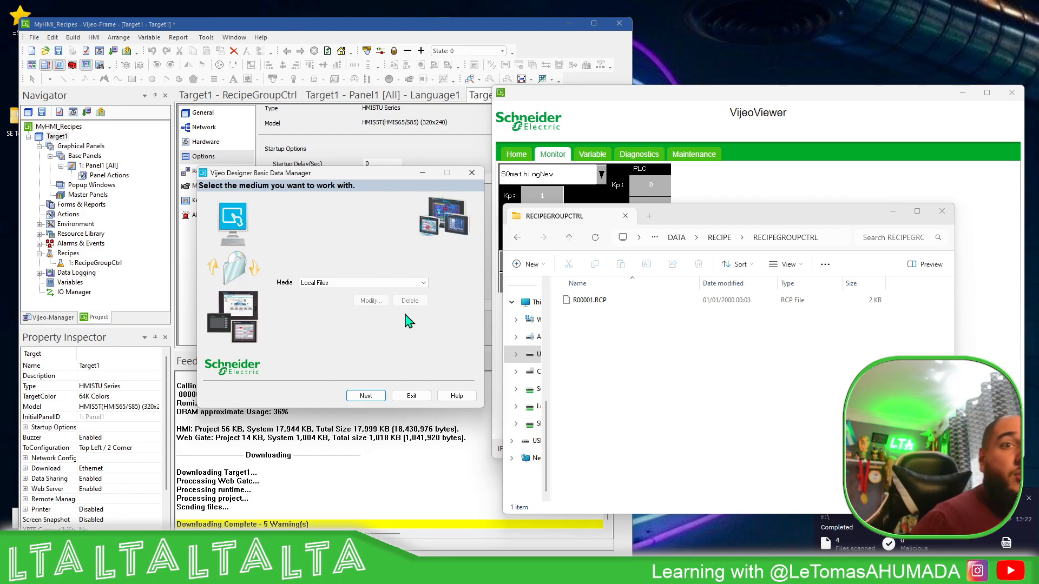
click(363, 401)
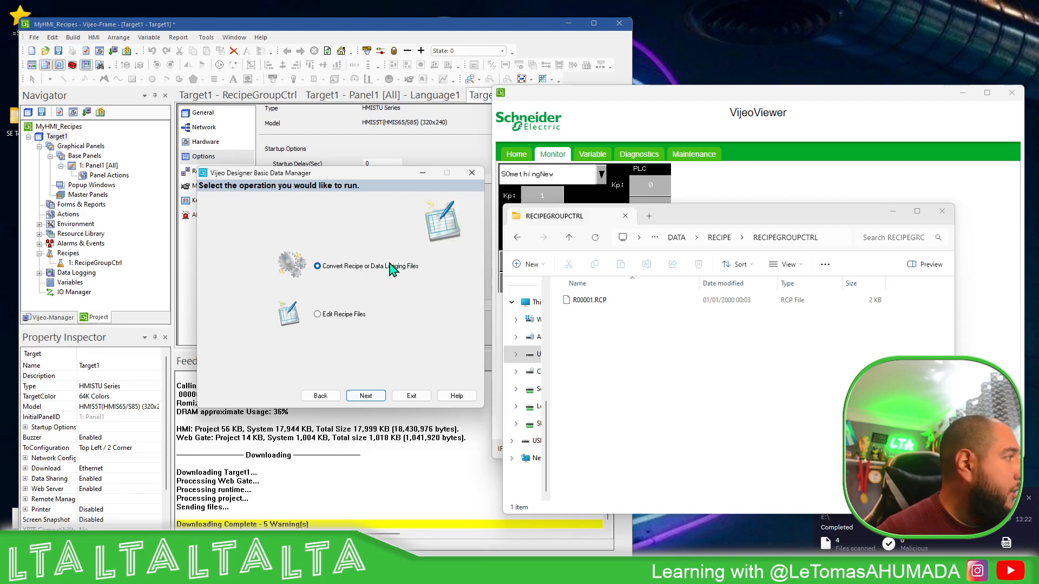
Choose to edit recipe files, and load R00001.RCP from the USB drive's RECIPEGROUPCTRL folder as the recipe group
click(320, 317)
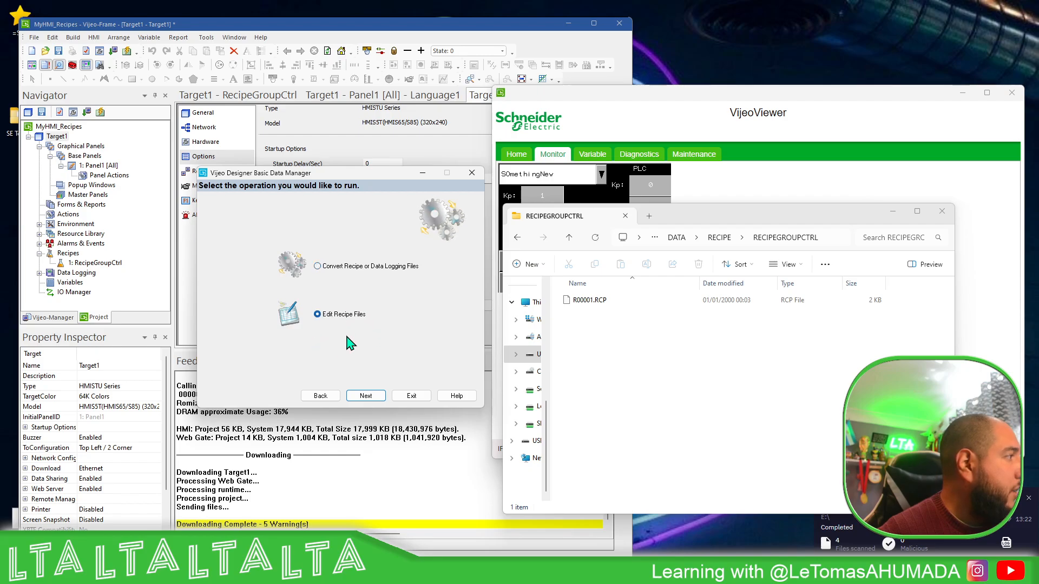
click(367, 397)
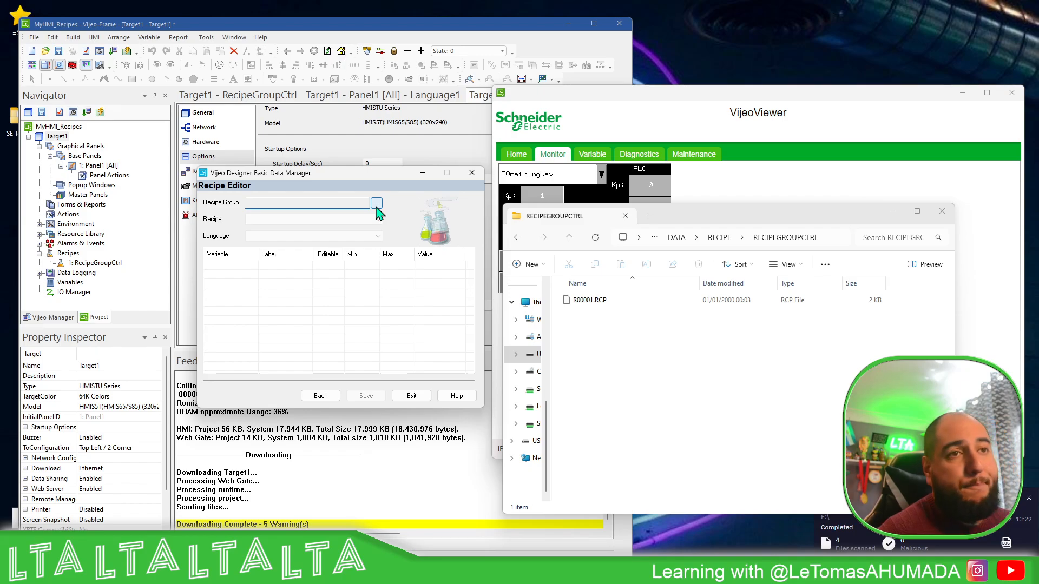
click(376, 203)
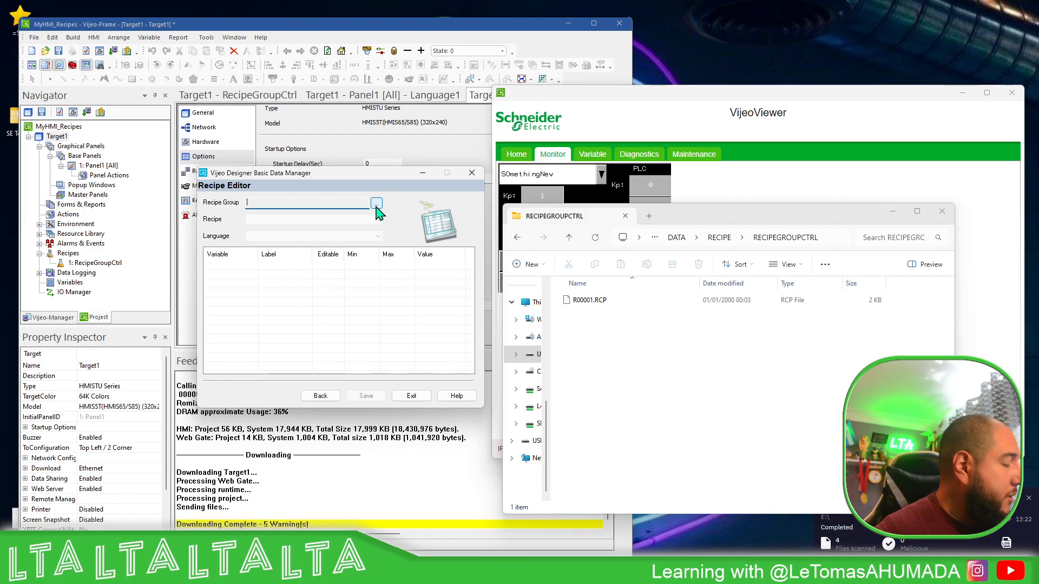
click(376, 205)
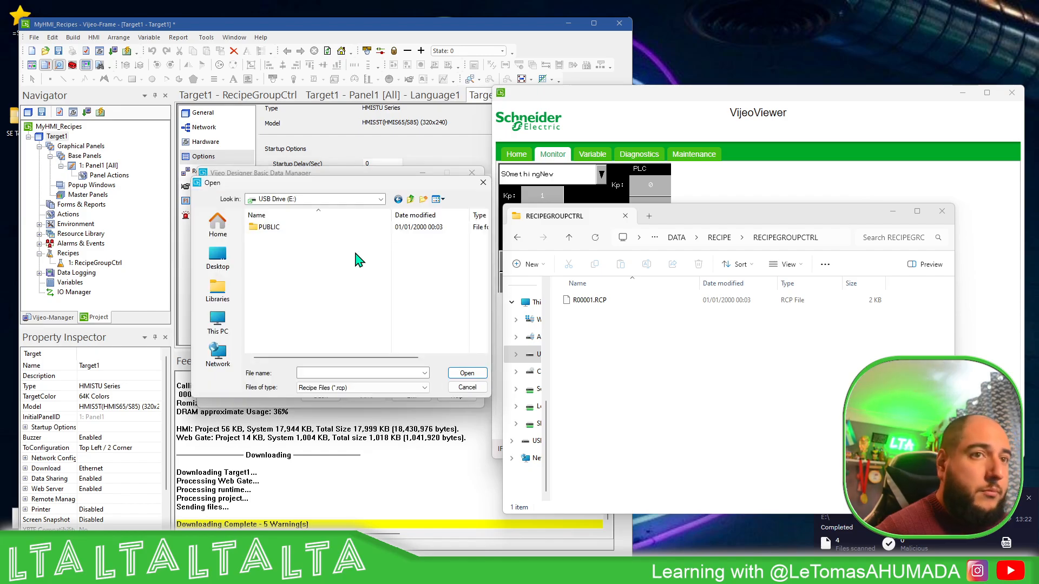
double_click(286, 230)
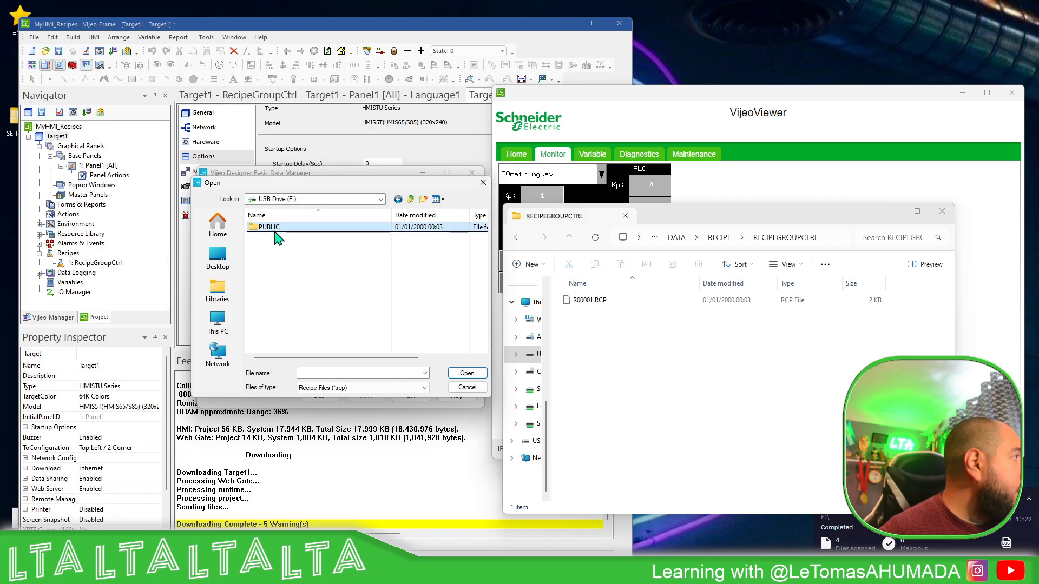
double_click(293, 232)
double_click(293, 232)
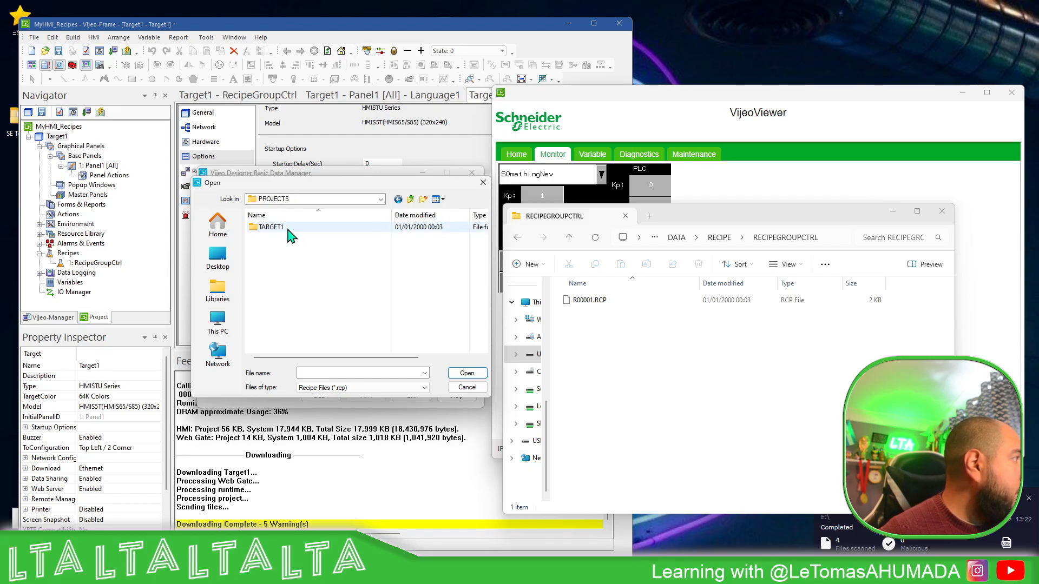
double_click(291, 237)
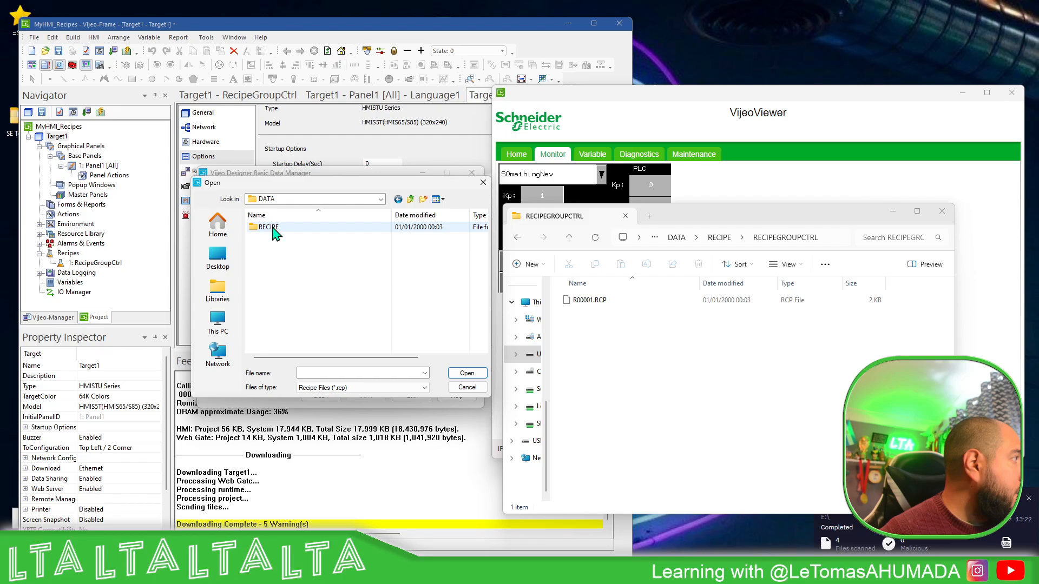
double_click(292, 228)
double_click(305, 228)
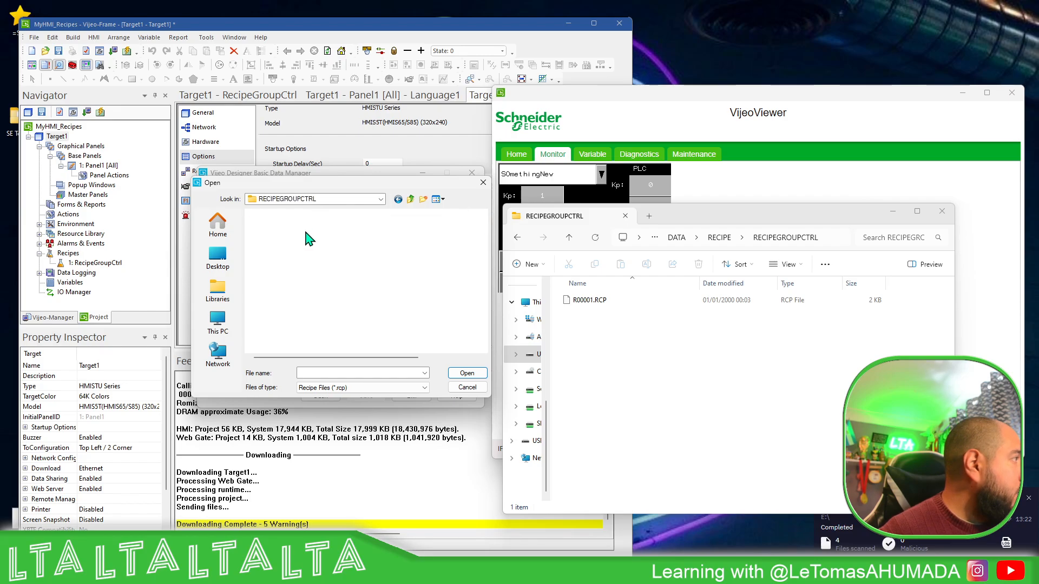
click(325, 228)
click(476, 374)
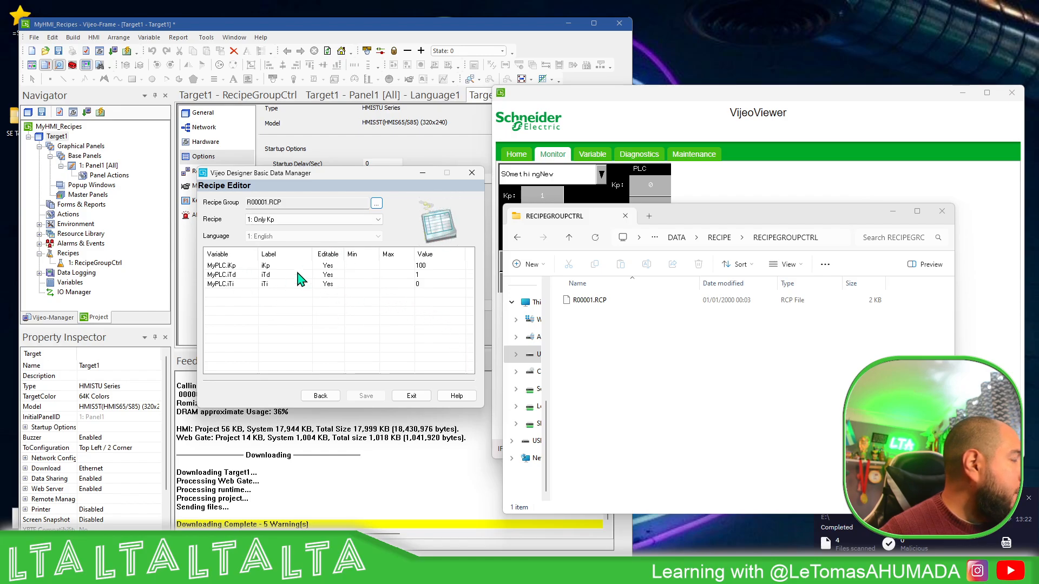
Review the variable values of the Only Kp and Overshoot2 recipes
click(354, 219)
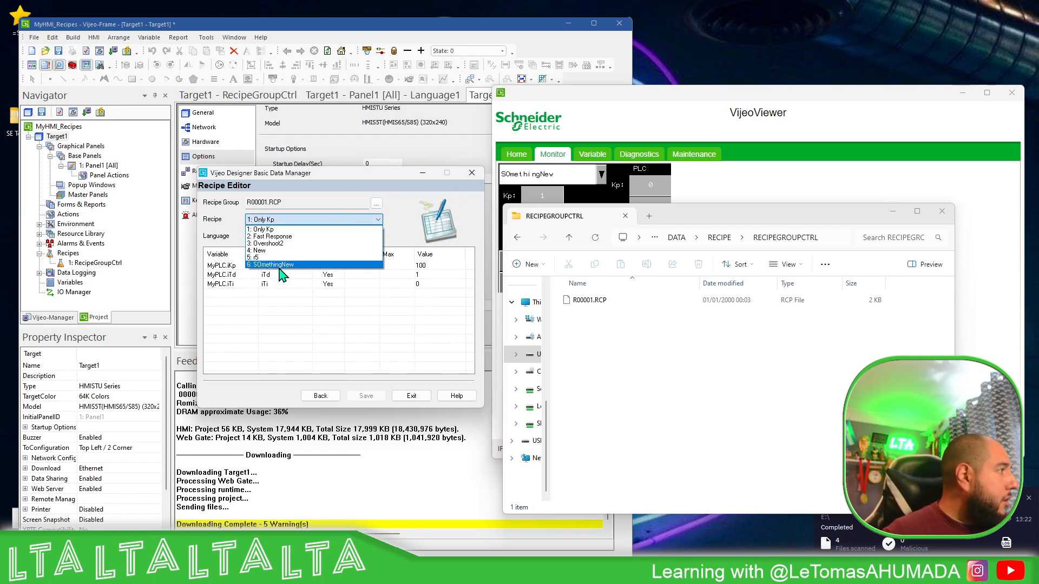
click(276, 230)
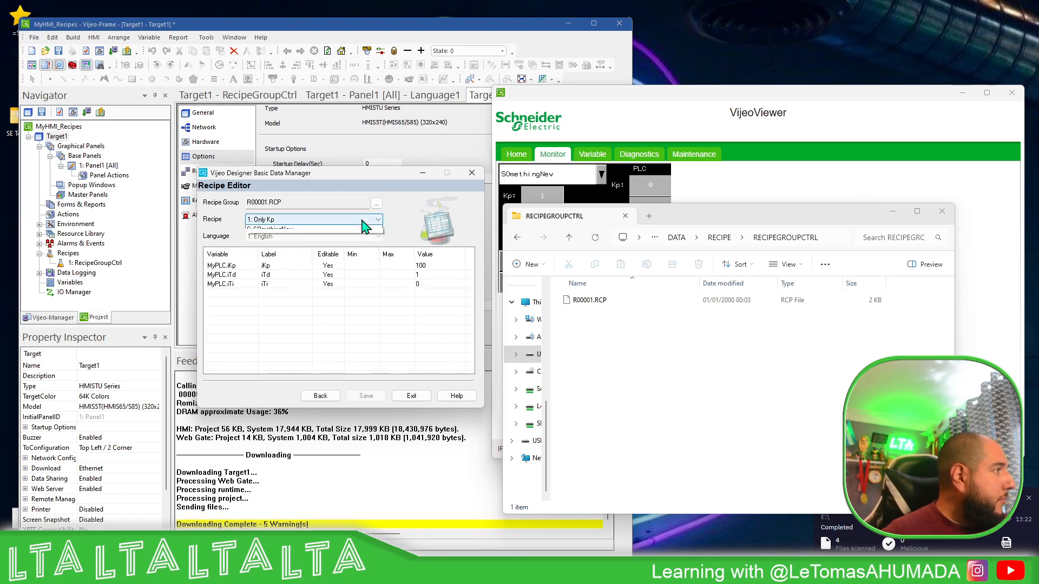
click(366, 220)
click(276, 247)
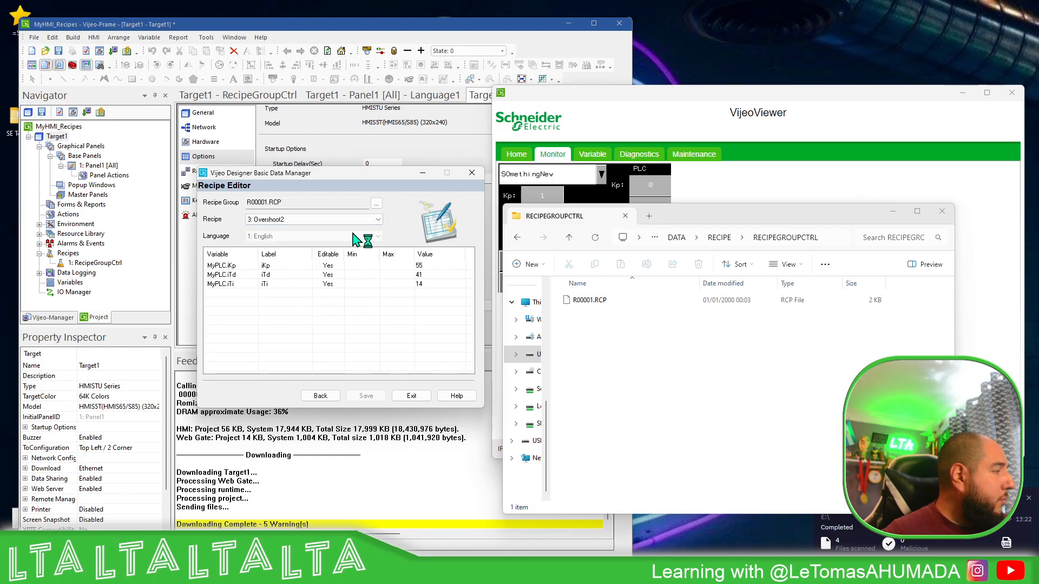
In the SOmethingNew recipe, set the iKp value to 11, iTd to 22 and iTi to 33
click(363, 219)
click(287, 272)
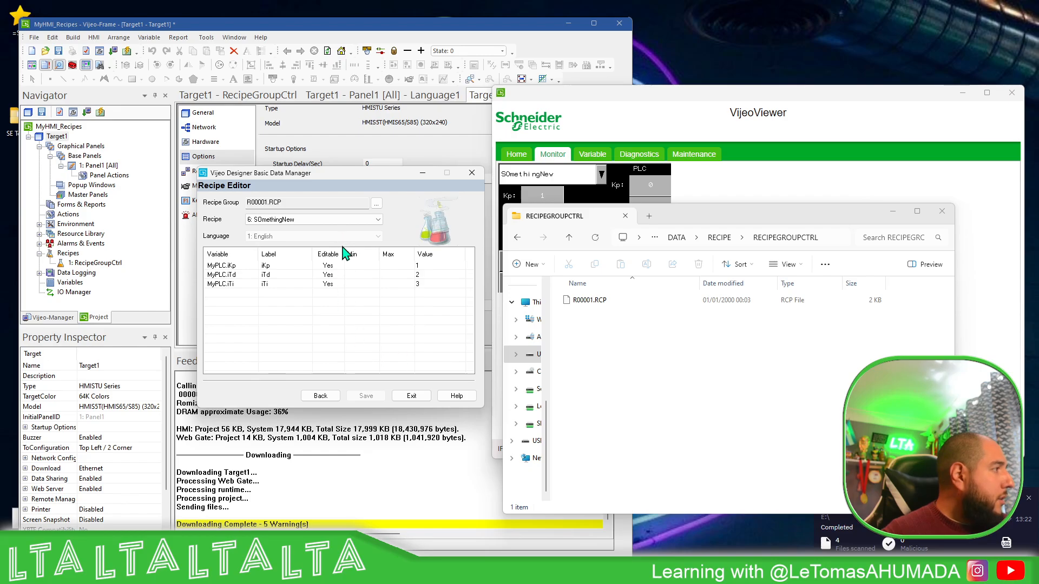
click(427, 265)
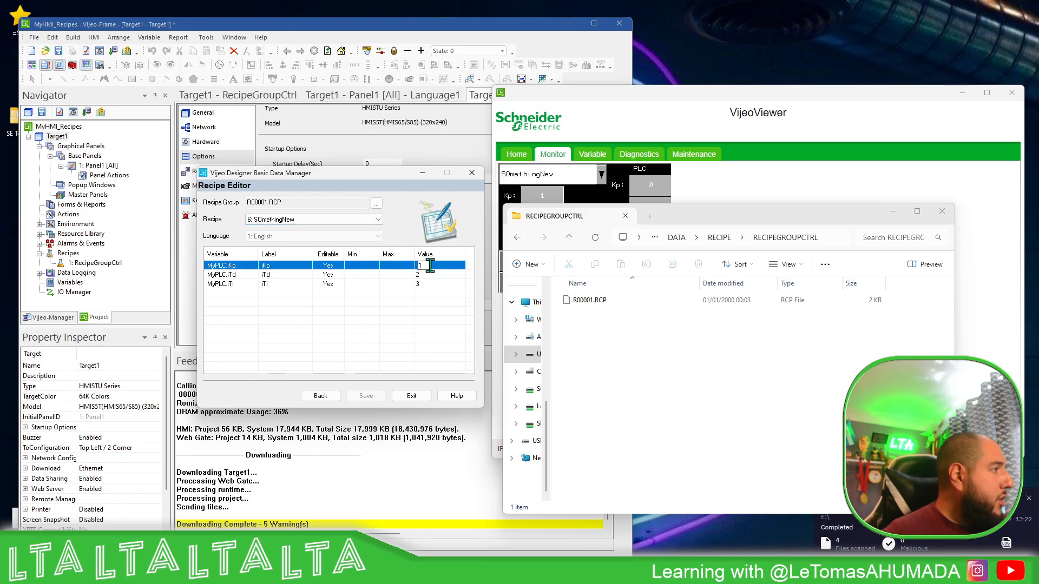
text(1)
click(425, 275)
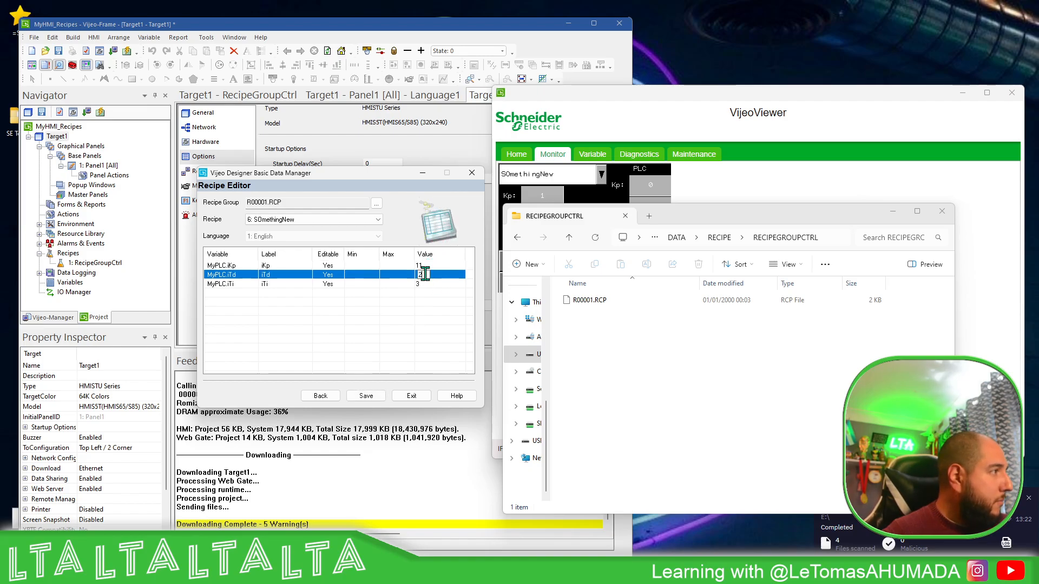
text(2)
click(428, 284)
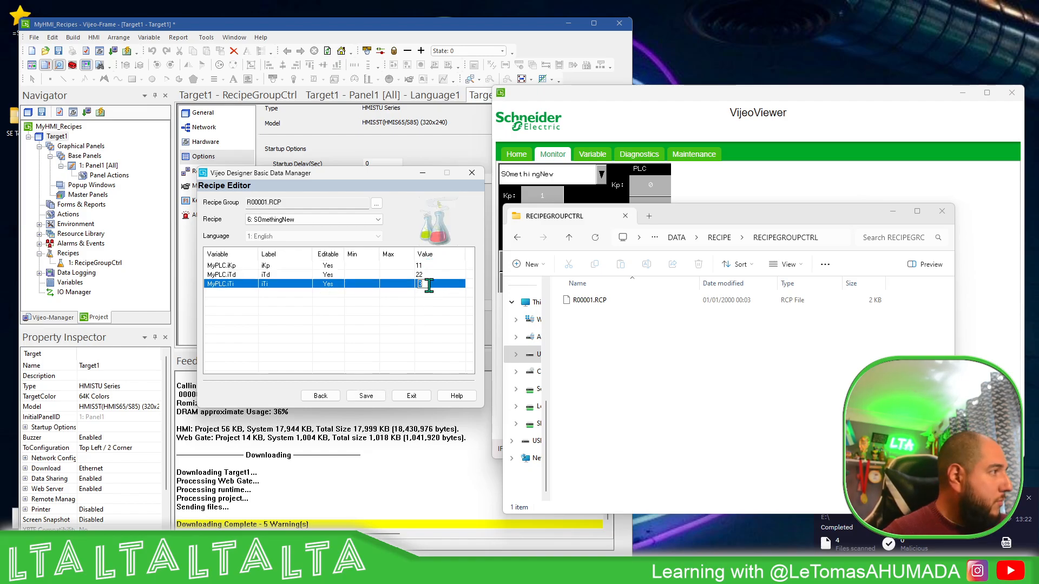
text(3)
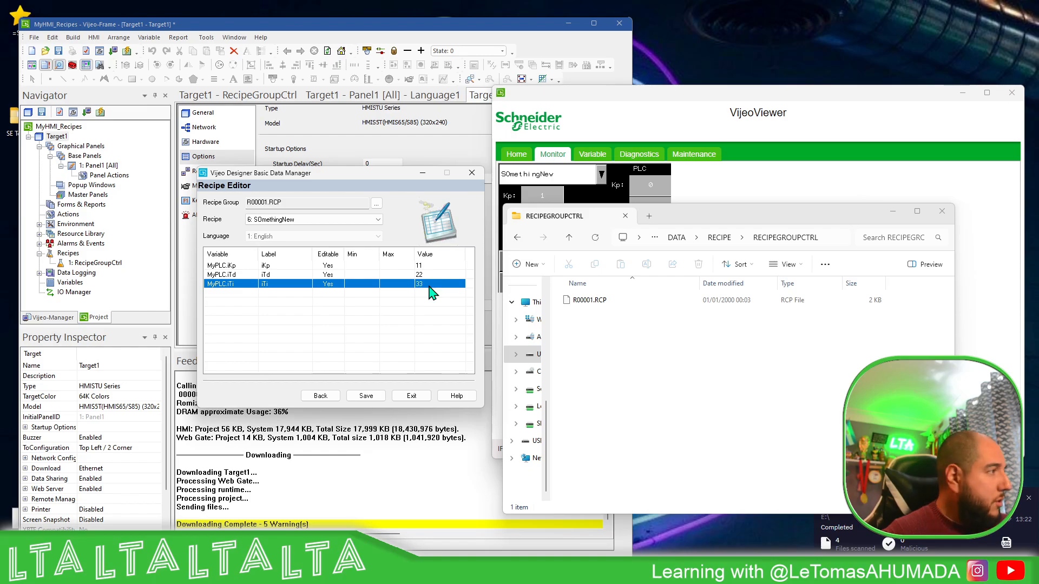
click(375, 313)
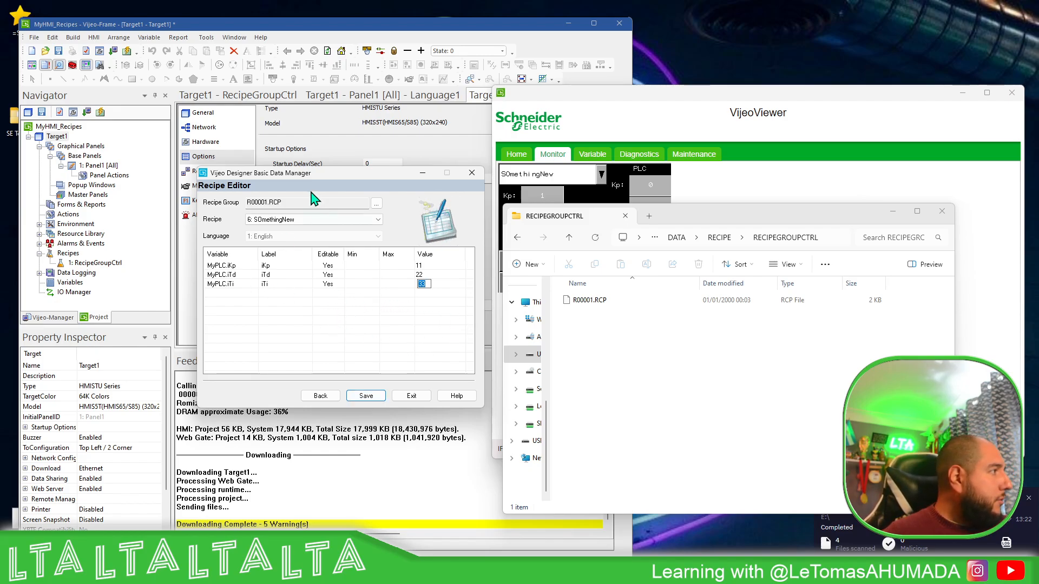
click(373, 285)
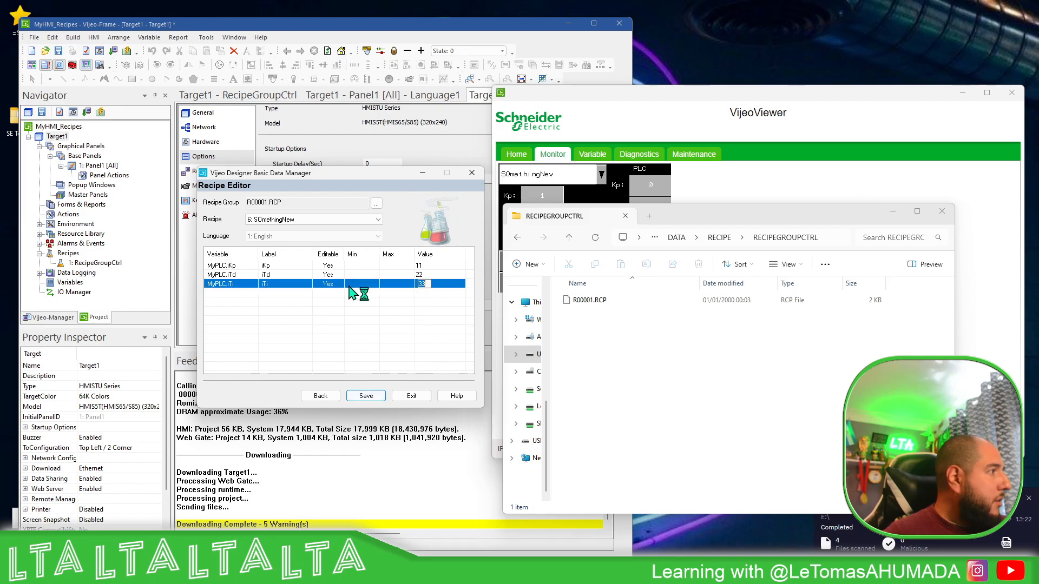
Set the Only Kp recipe's iKp value to 50, save the recipe file, and exit the data manager
click(378, 219)
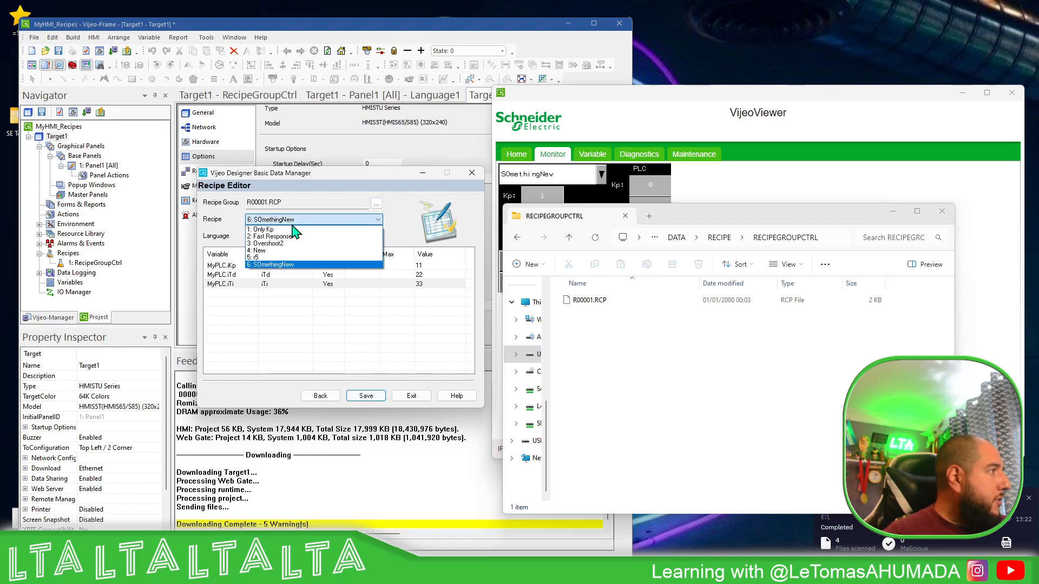
click(275, 233)
double_click(433, 266)
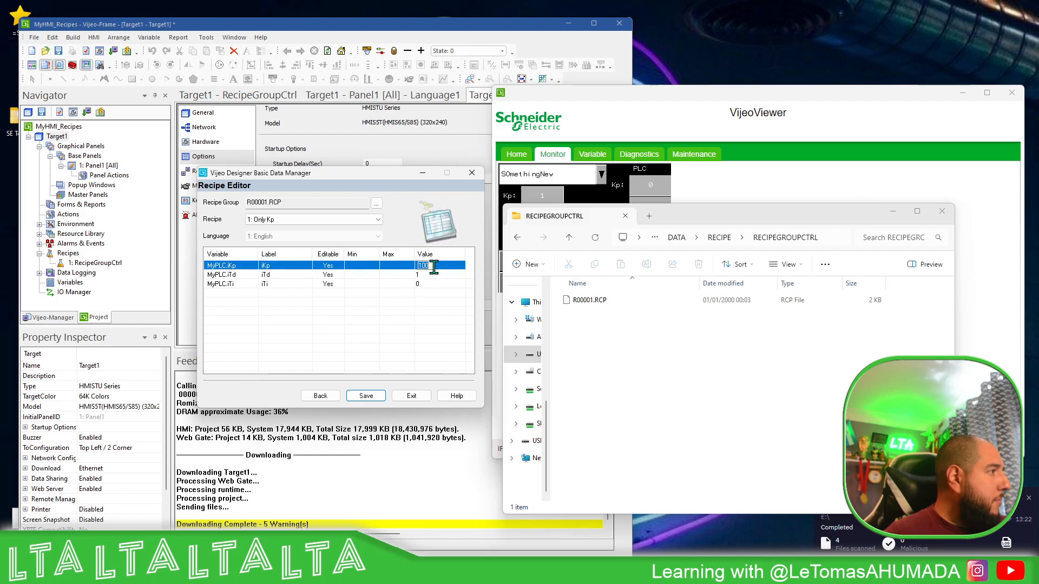
text(50)
key(Return)
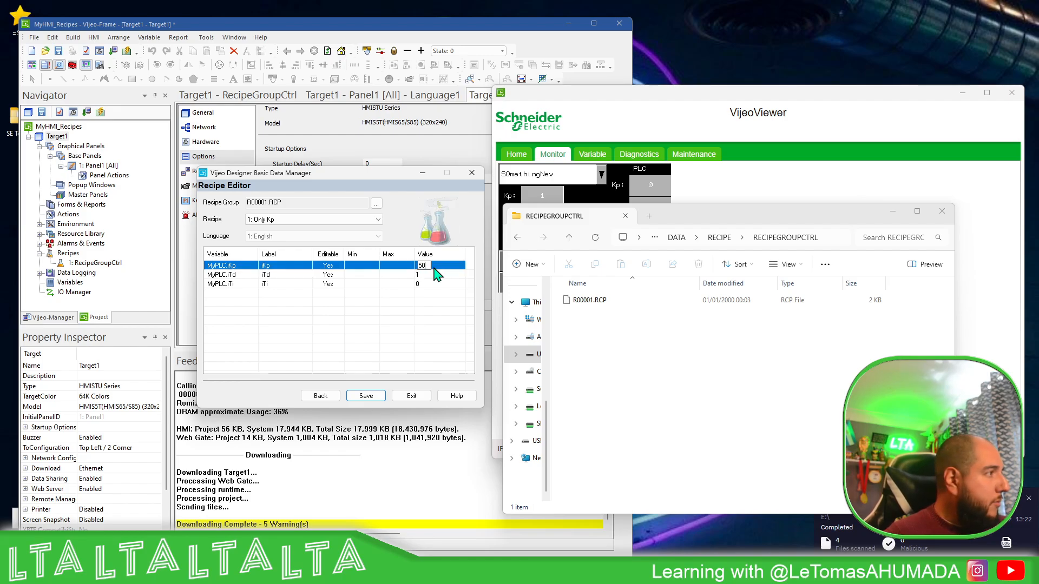
click(365, 396)
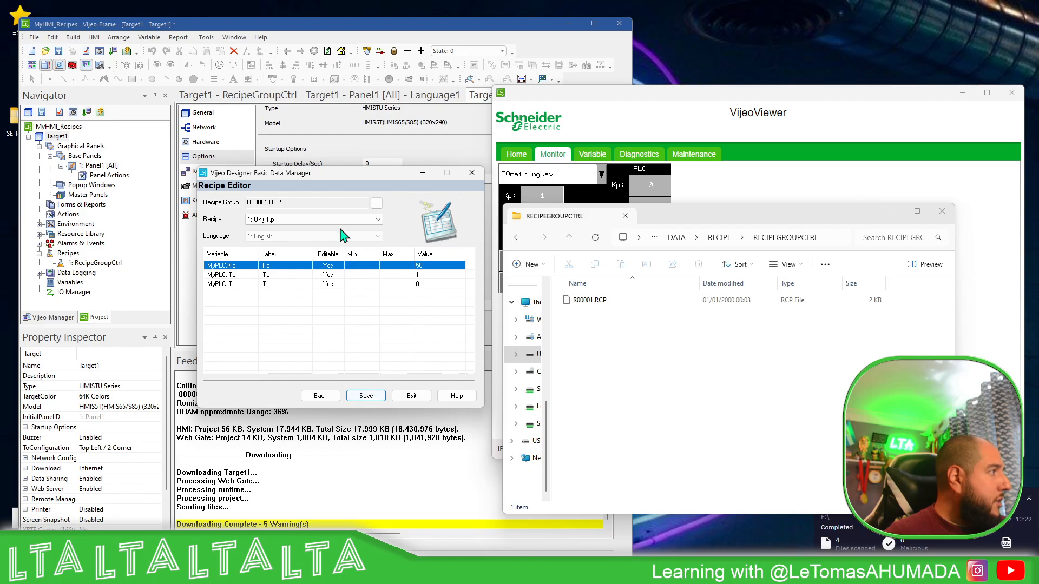
click(365, 397)
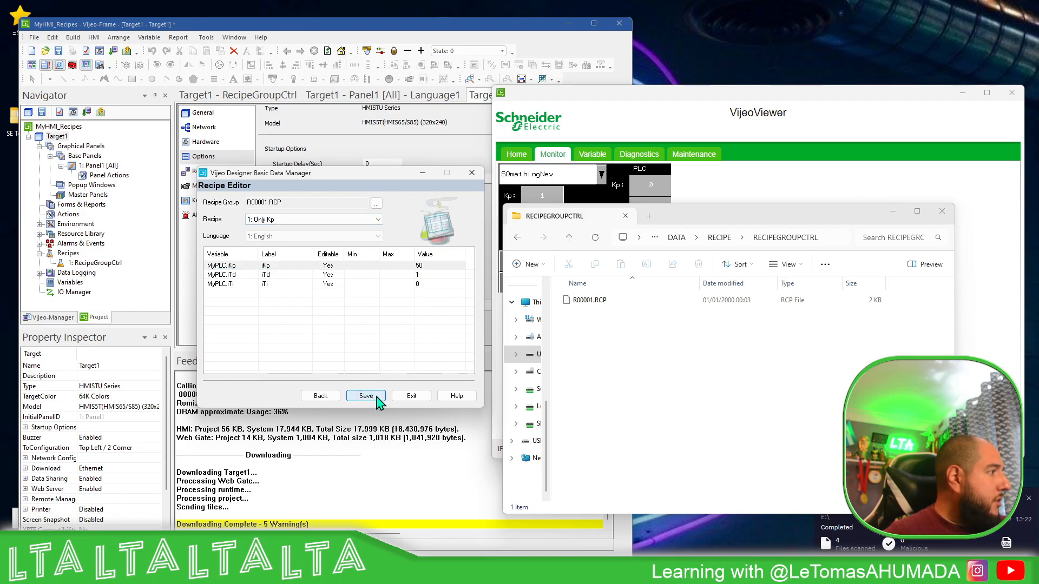
click(367, 397)
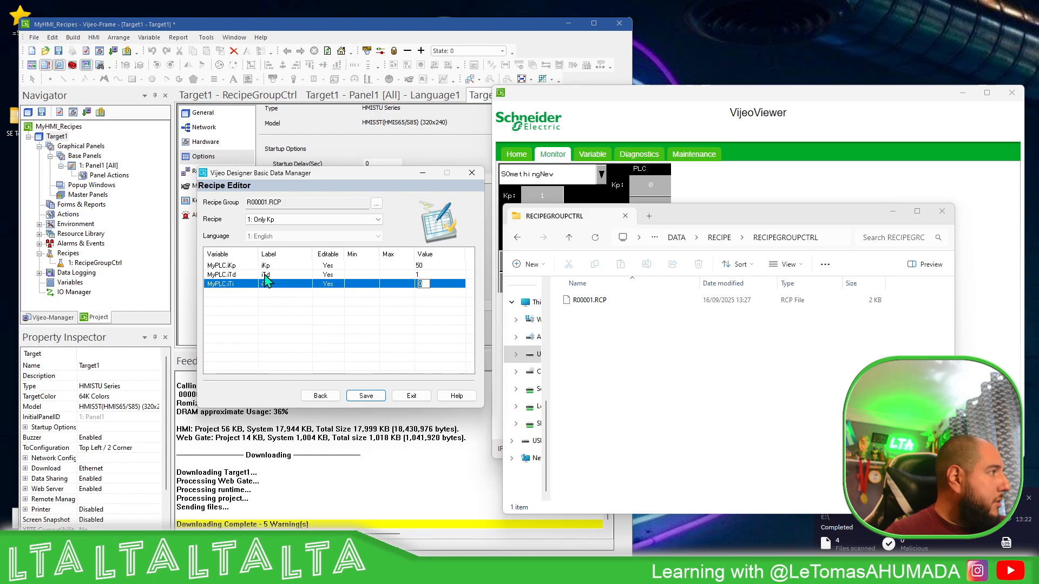
click(365, 397)
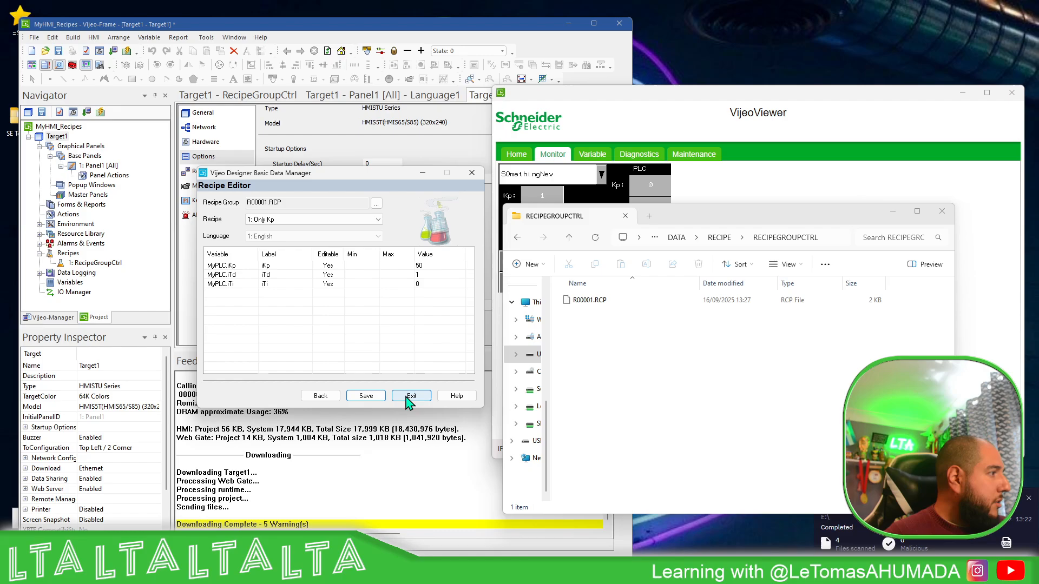
click(410, 395)
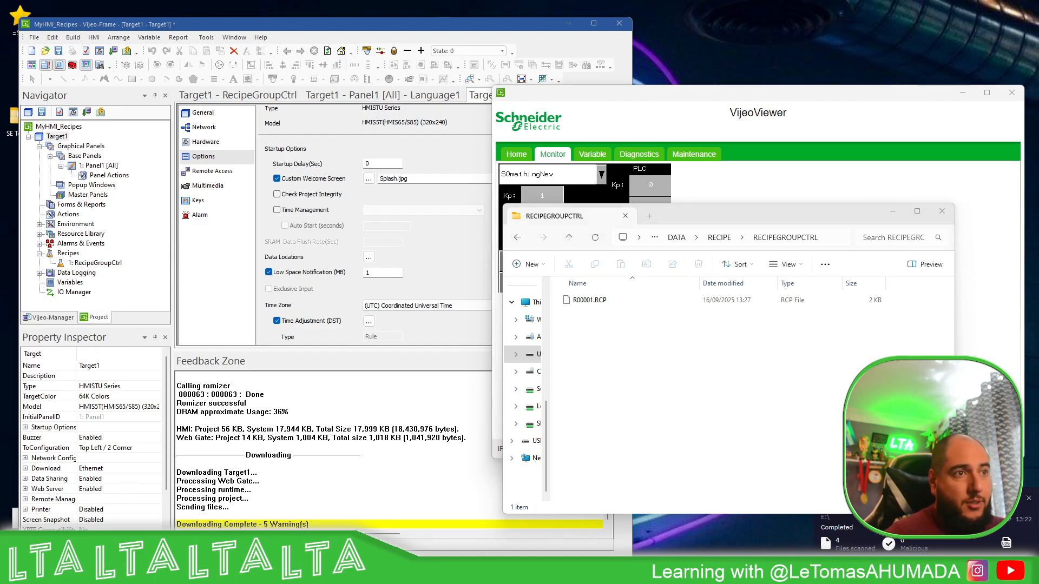
Reopen R00001.RCP from Local Files for recipe editing to check the saved Only Kp values, and exit the data manager
drag(1038, 148, 331, 133)
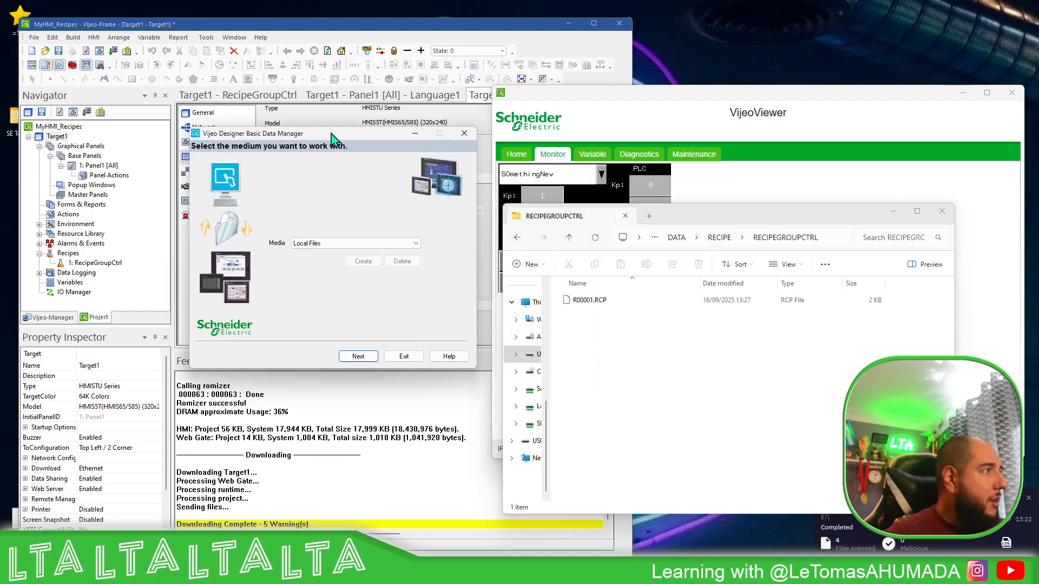
click(358, 356)
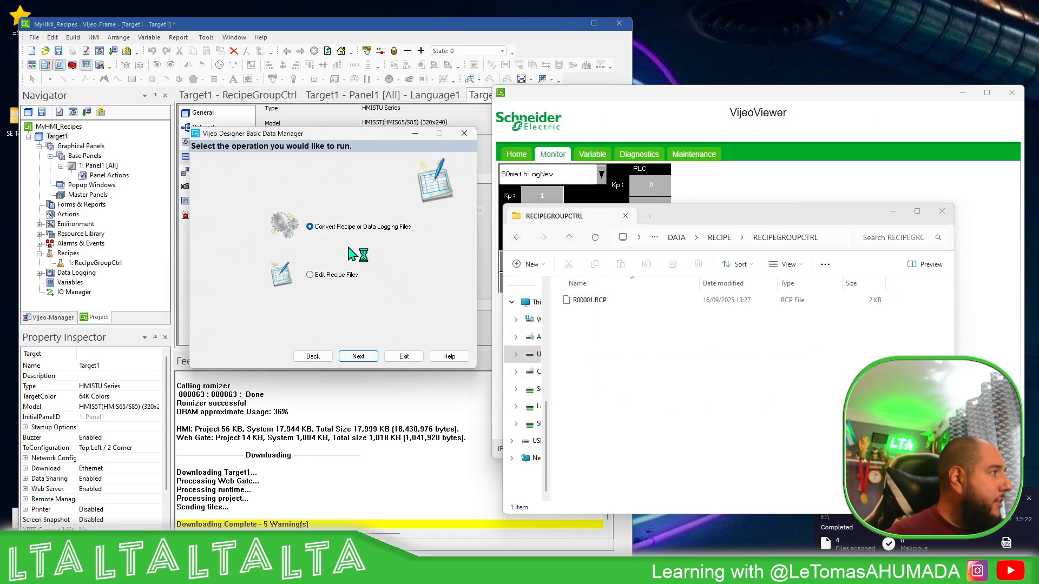
click(343, 276)
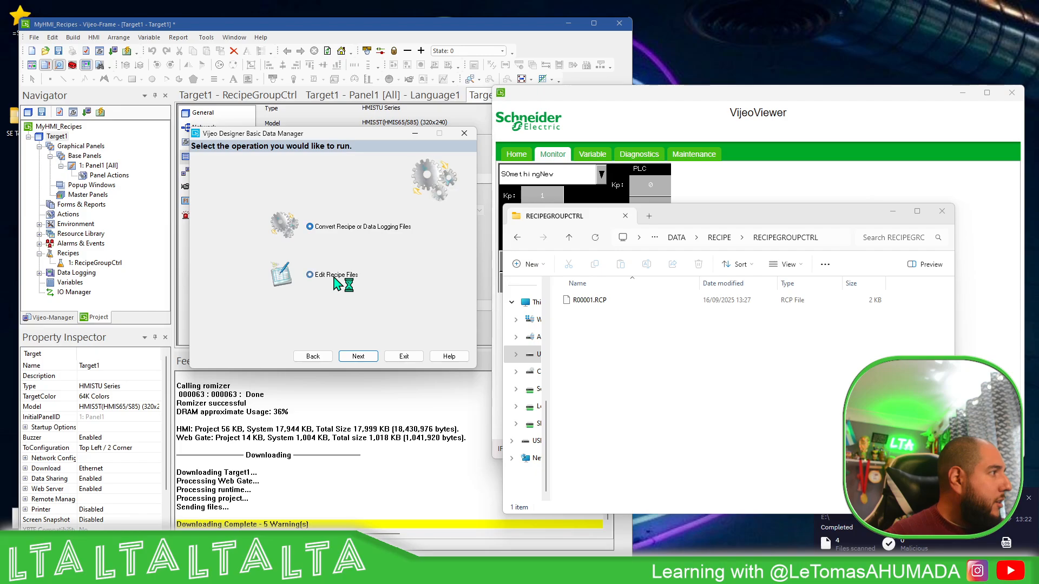
click(358, 356)
click(367, 163)
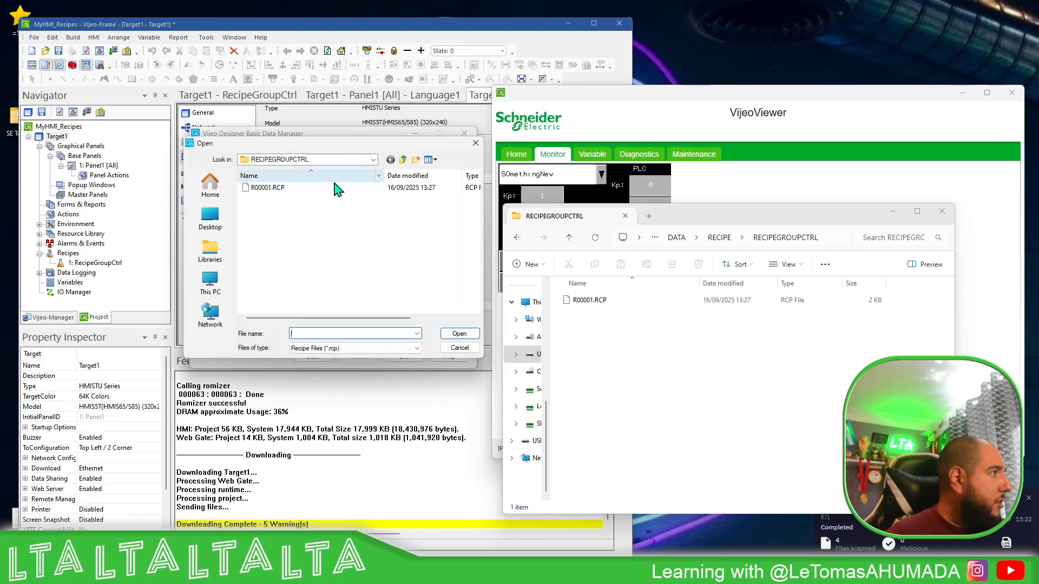
click(269, 187)
click(458, 334)
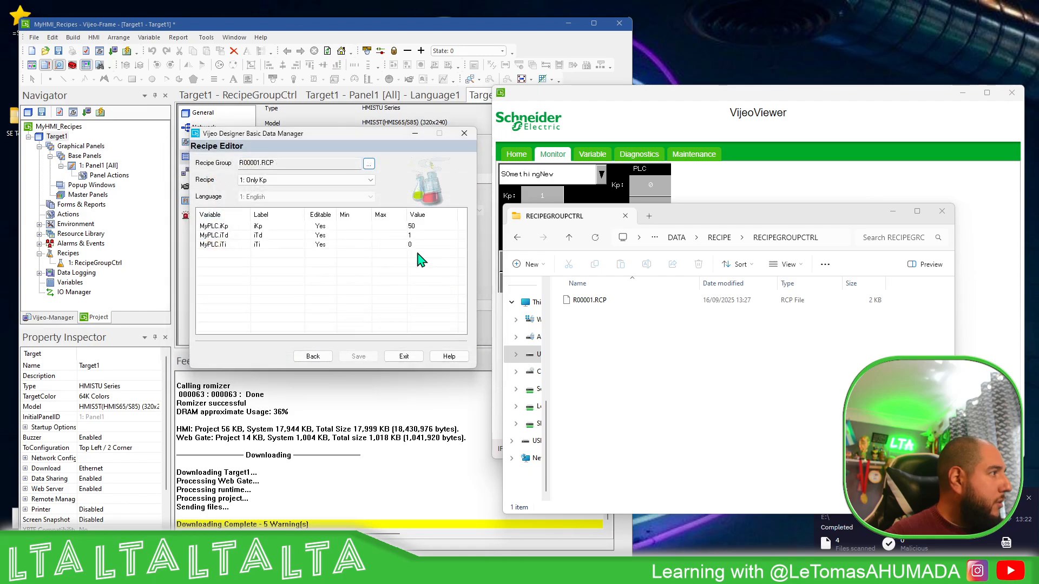
click(406, 357)
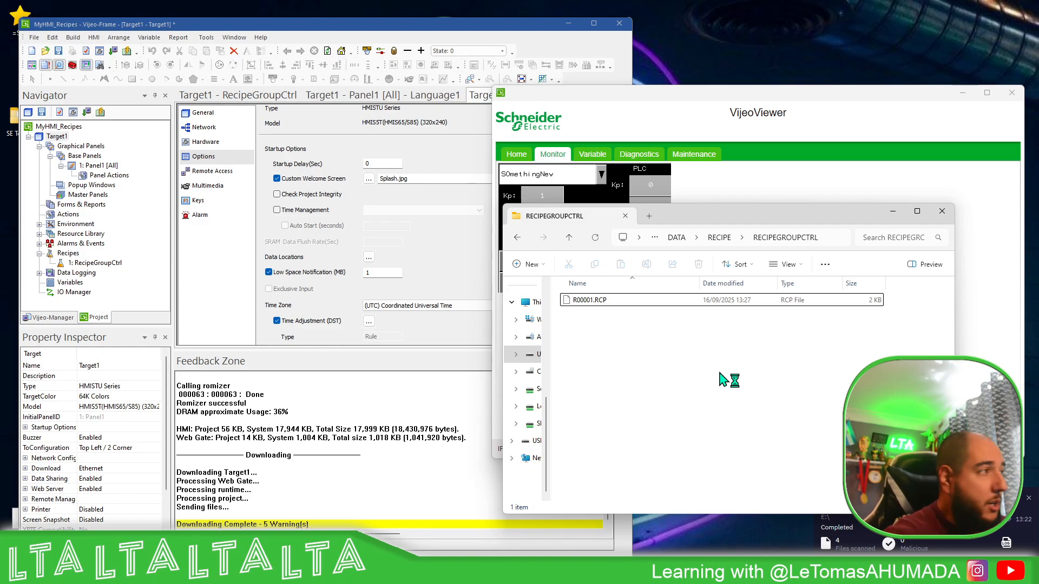
Minimize the recipe folder window and run the RCP upload on the HMI screen in VijeoViewer
click(894, 216)
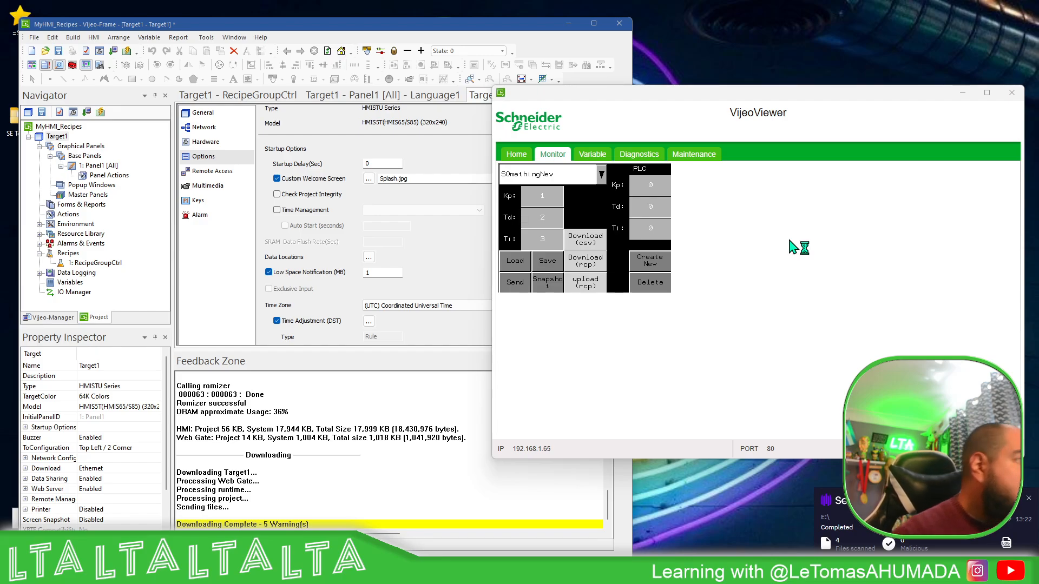
click(595, 291)
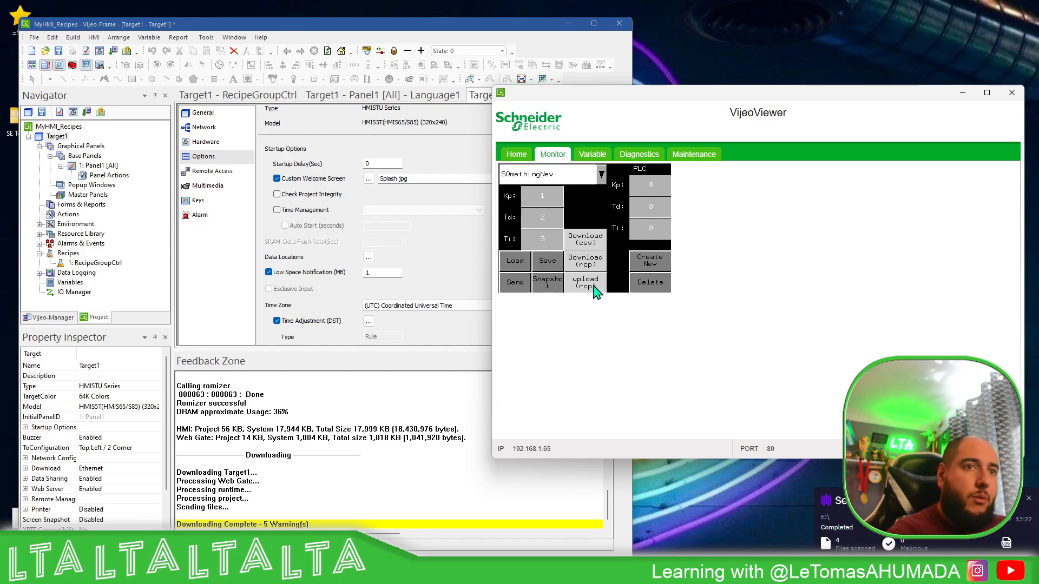
Switch the HMI recipe selection to Only Kp and back to SOmethingNew to check their Kp, Td and Ti values
click(600, 174)
click(552, 187)
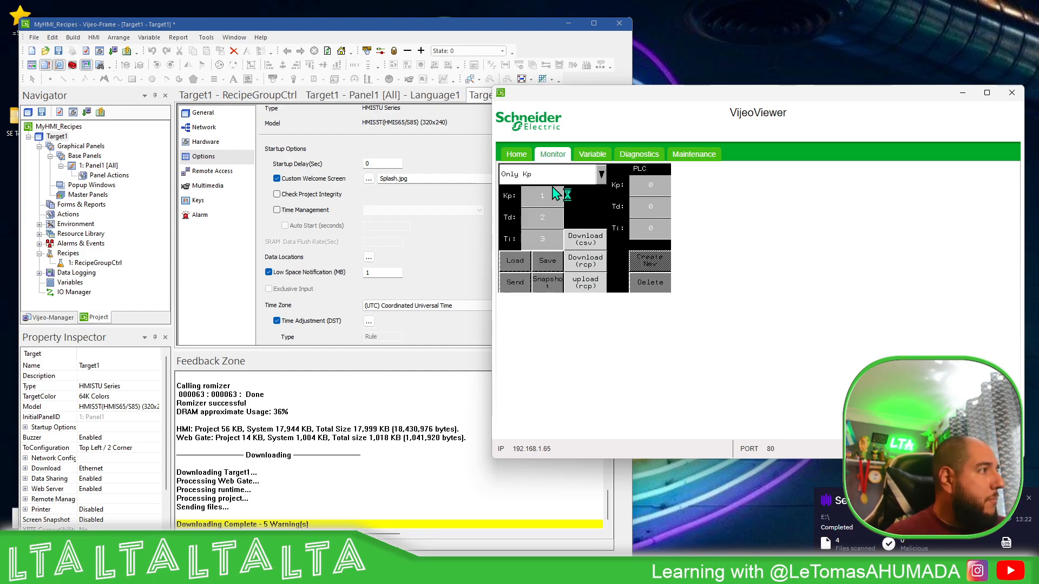
click(605, 175)
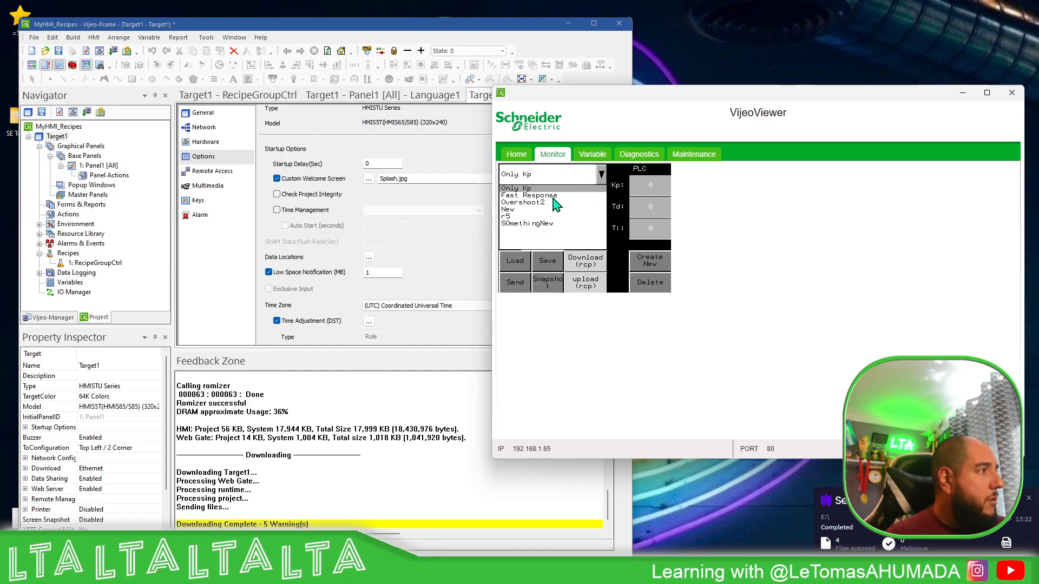
click(522, 224)
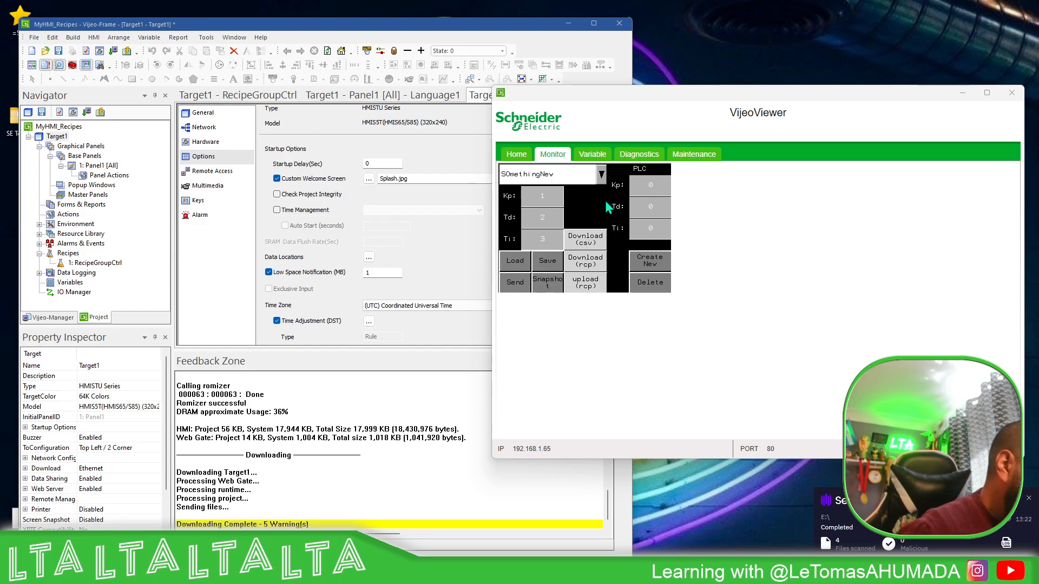
Recheck the uploaded values of the SOmethingNew and Only Kp recipes on the HMI screen, and load Only Kp
click(601, 174)
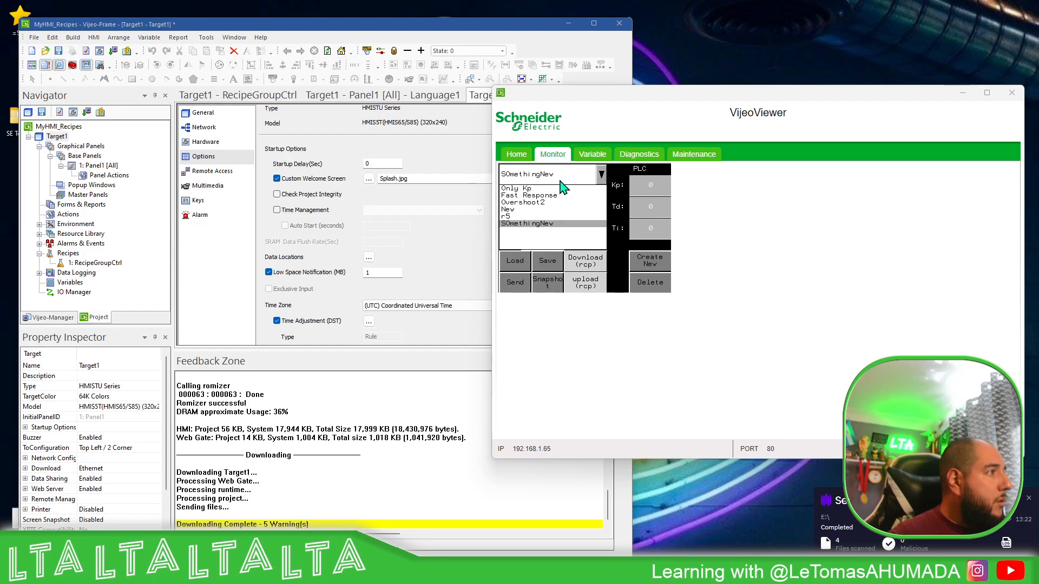
click(546, 191)
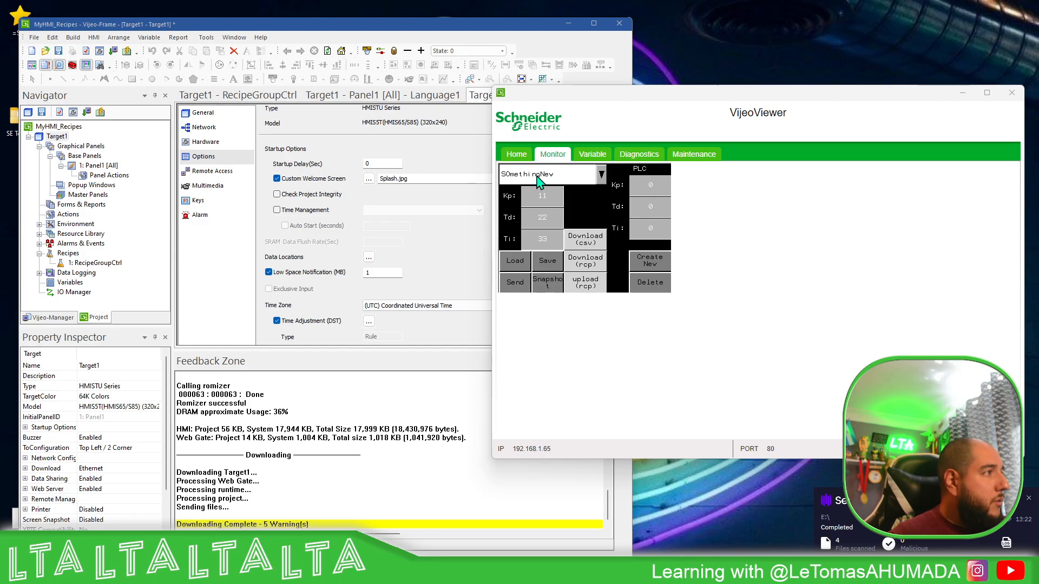
click(602, 175)
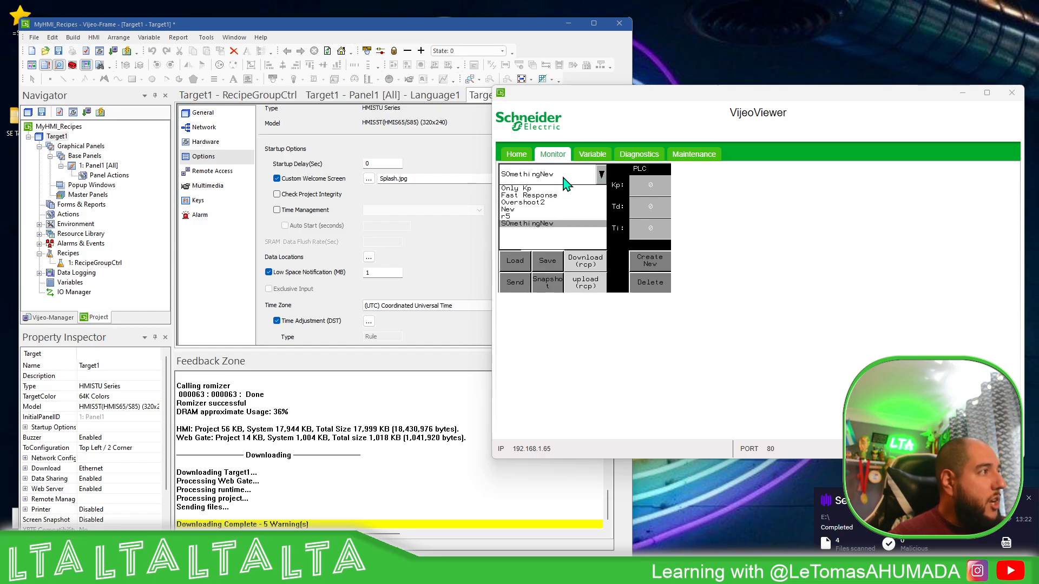
click(520, 194)
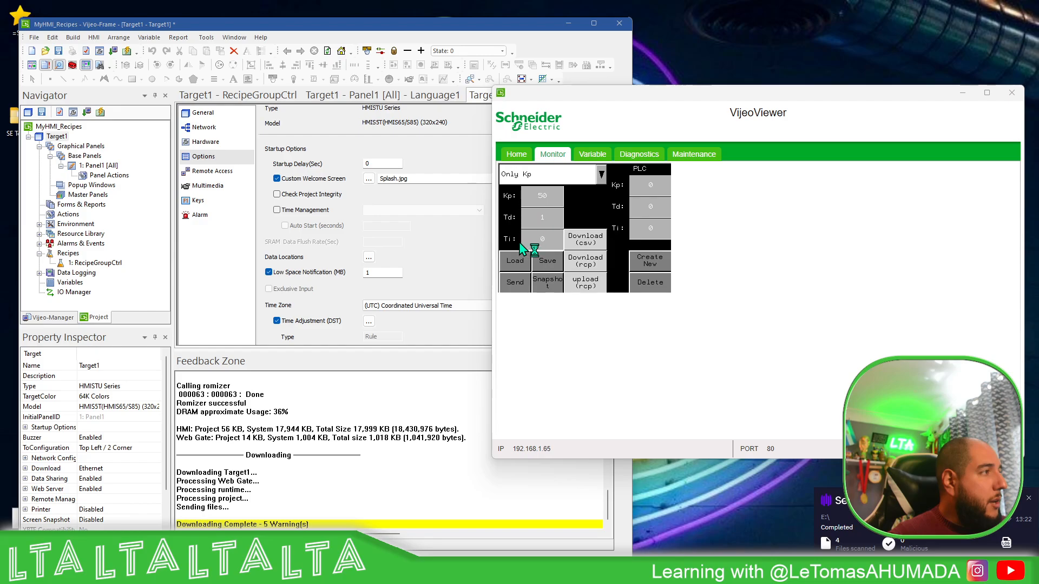
click(519, 266)
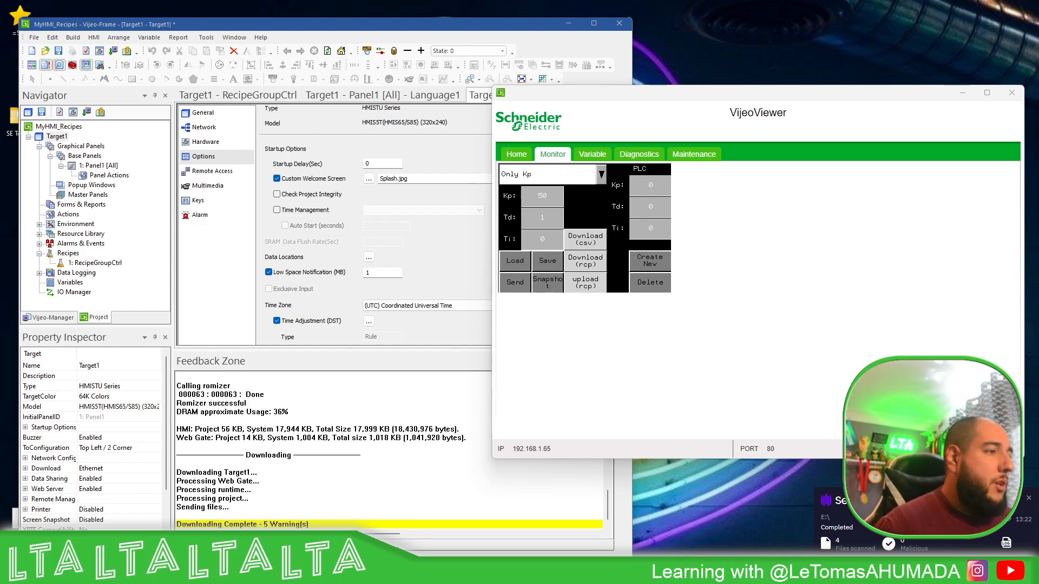
Dismiss the drive scan notification and open the Panel Actions of Panel1 in the Vijeo-Frame project
click(1030, 504)
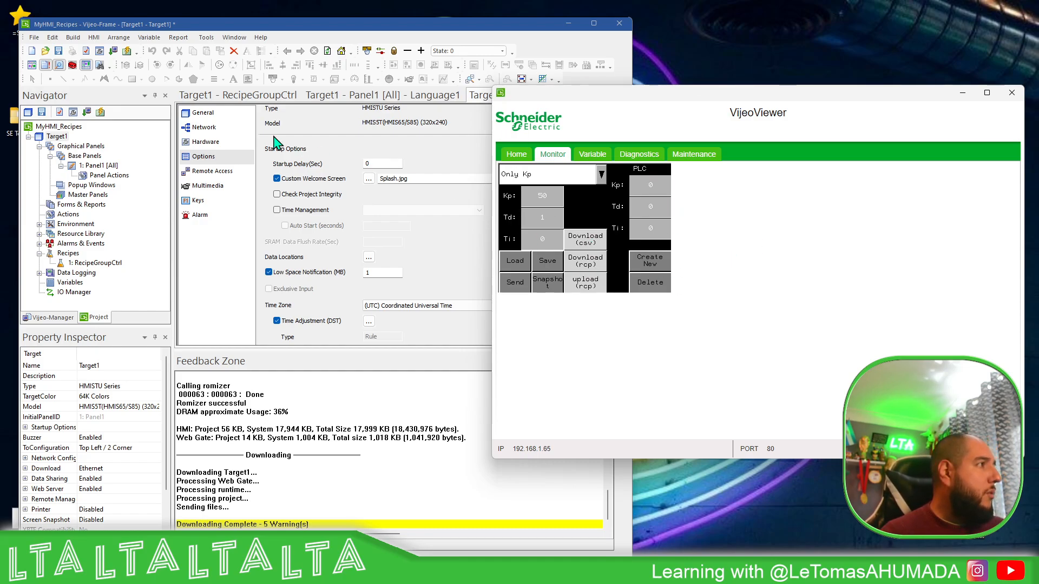
double_click(108, 177)
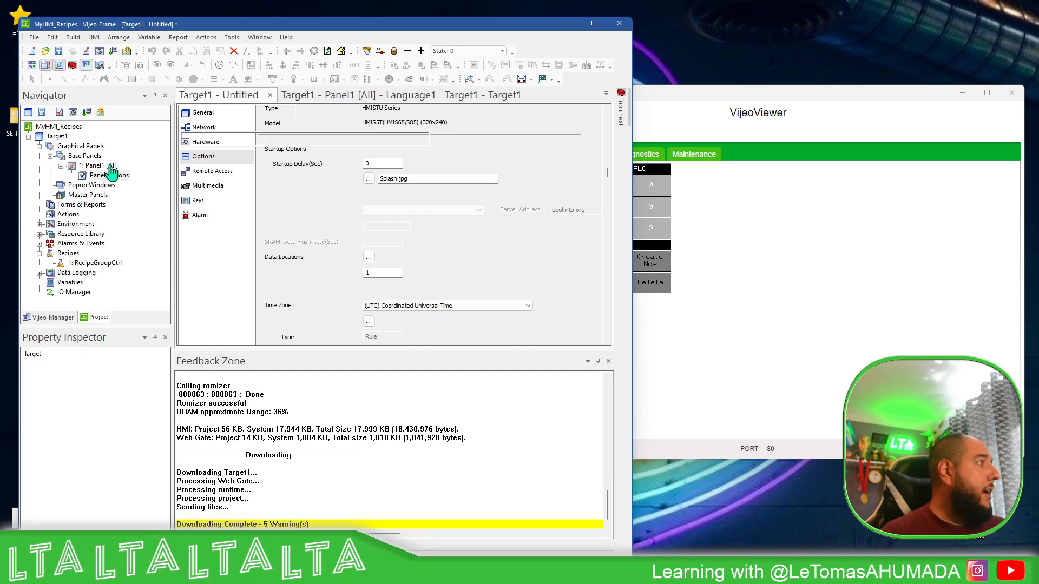